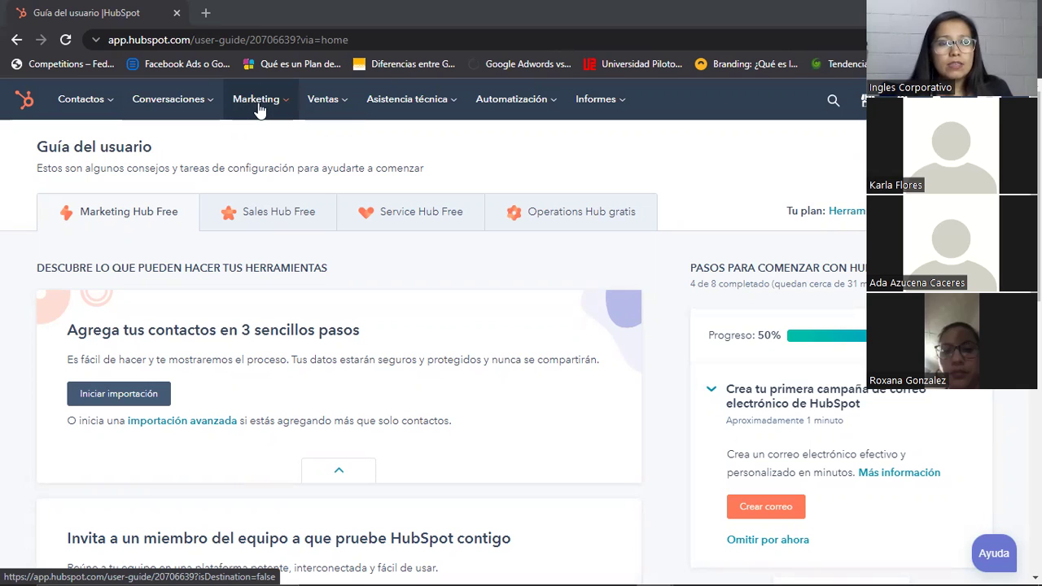
{"action": "left_click", "coordinate": [269, 110]}
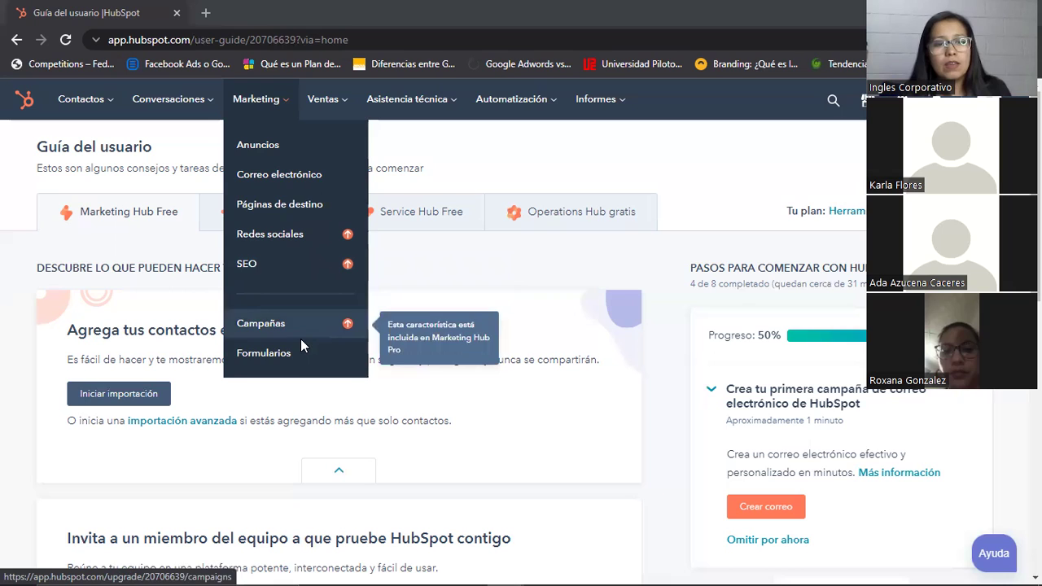
{"action": "mouse_move", "coordinate": [345, 112]}
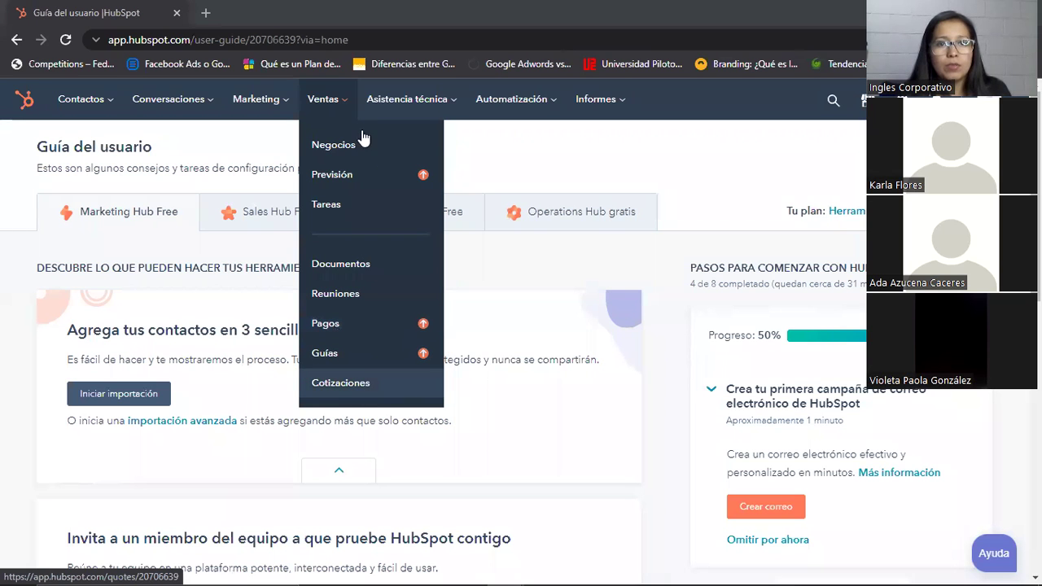
{"action": "mouse_move", "coordinate": [396, 91]}
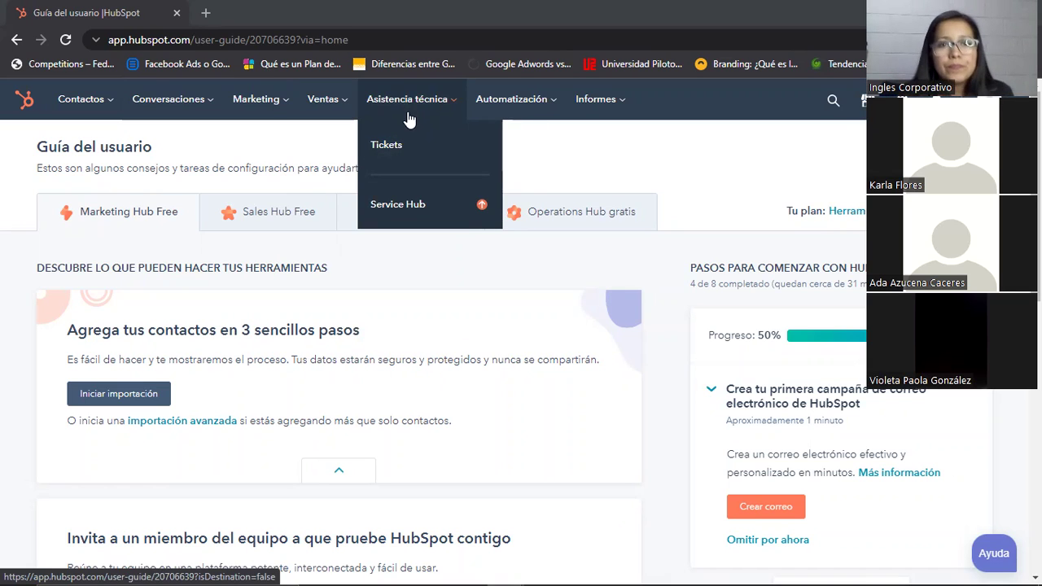
{"action": "mouse_move", "coordinate": [514, 104]}
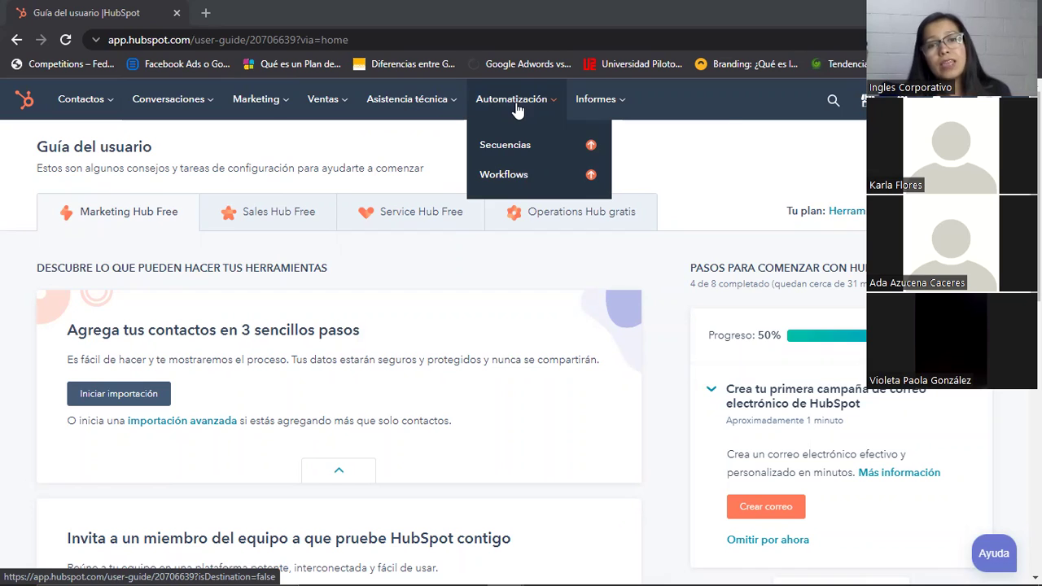
{"action": "mouse_move", "coordinate": [593, 104]}
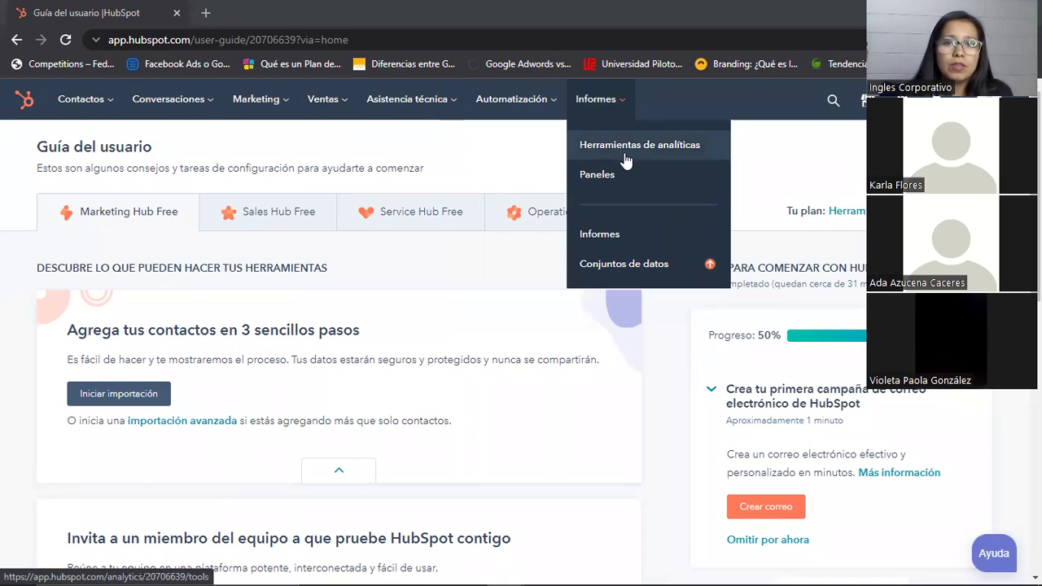
Go from the reports list to the dashboard library and examine its CMS and Marketing templates.
{"action": "left_click", "coordinate": [605, 235]}
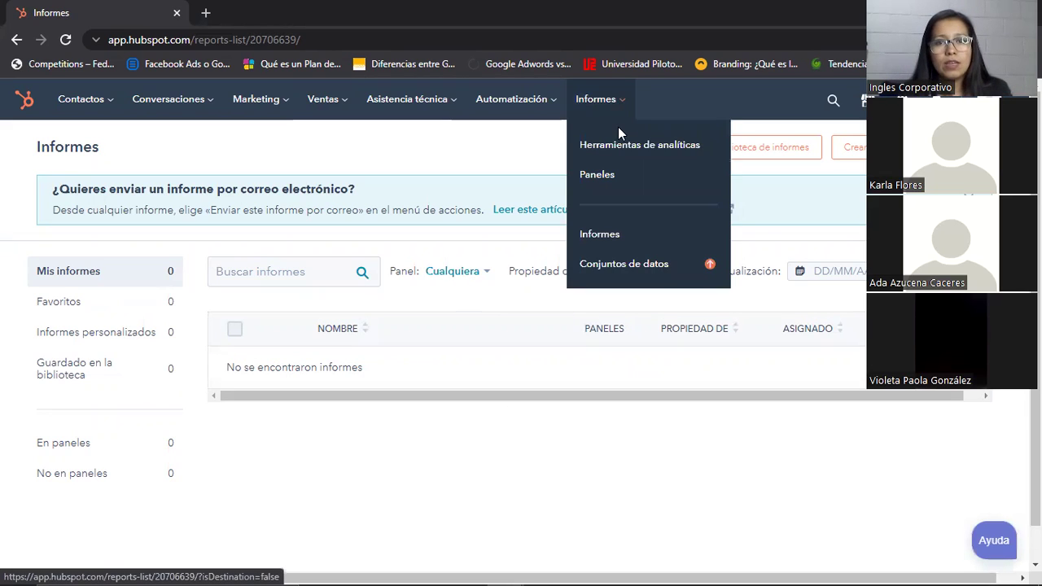
{"action": "left_click", "coordinate": [604, 175]}
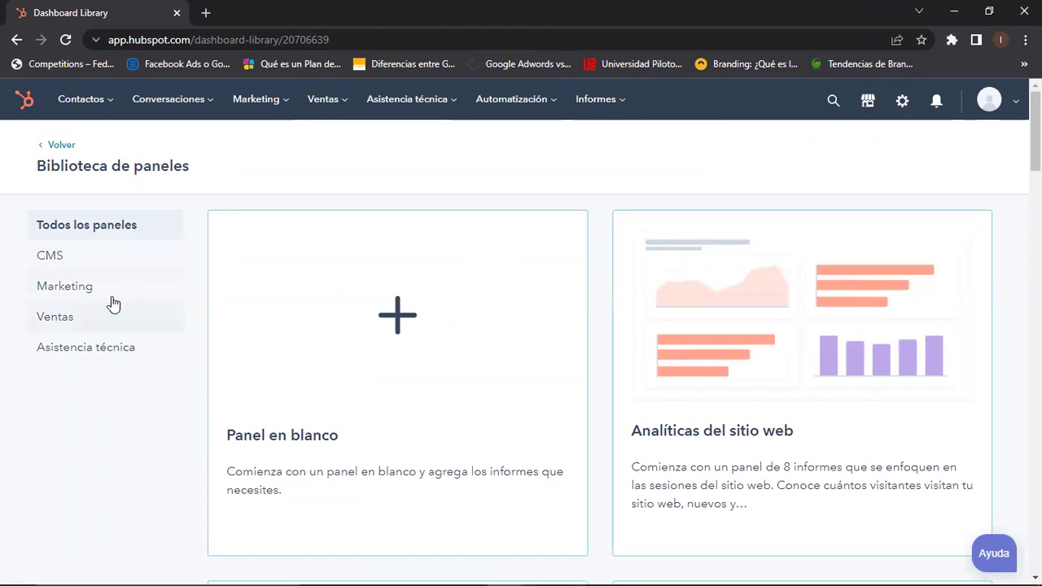
{"action": "left_click", "coordinate": [111, 267]}
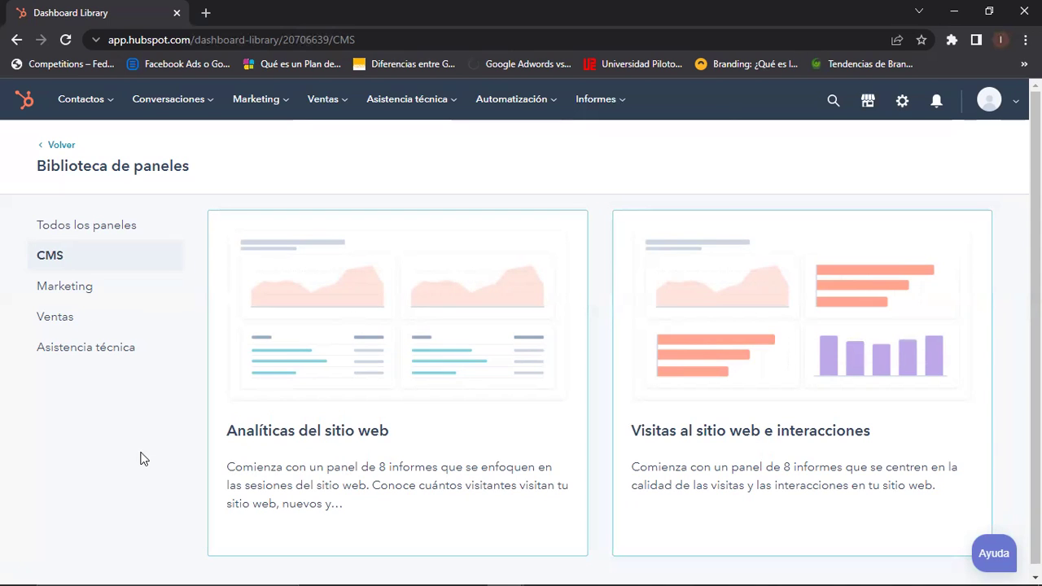
{"action": "left_click", "coordinate": [77, 295]}
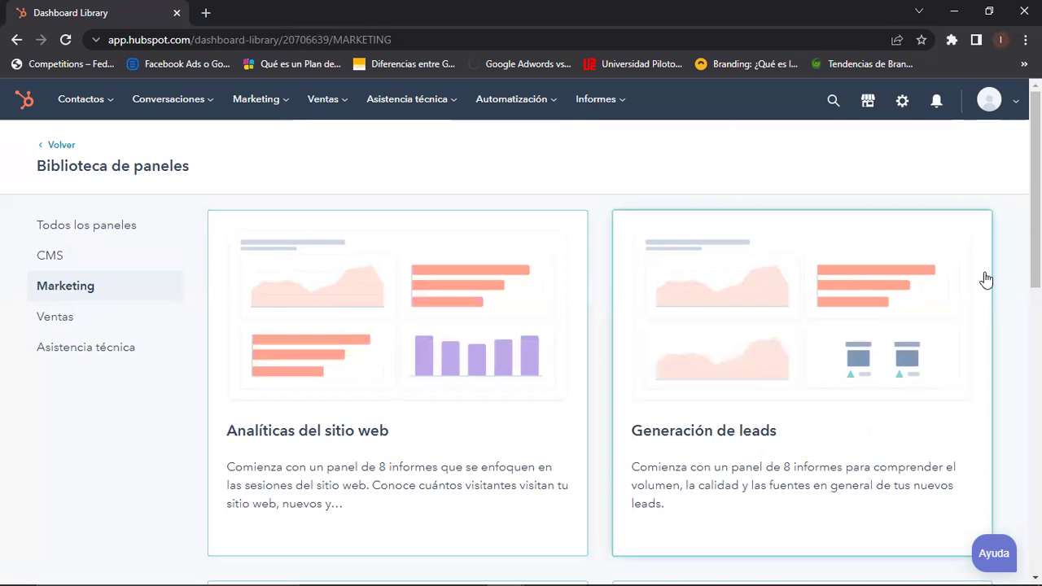
{"action": "scroll", "coordinate": [521, 334], "scroll_direction": "down", "scroll_amount": 3}
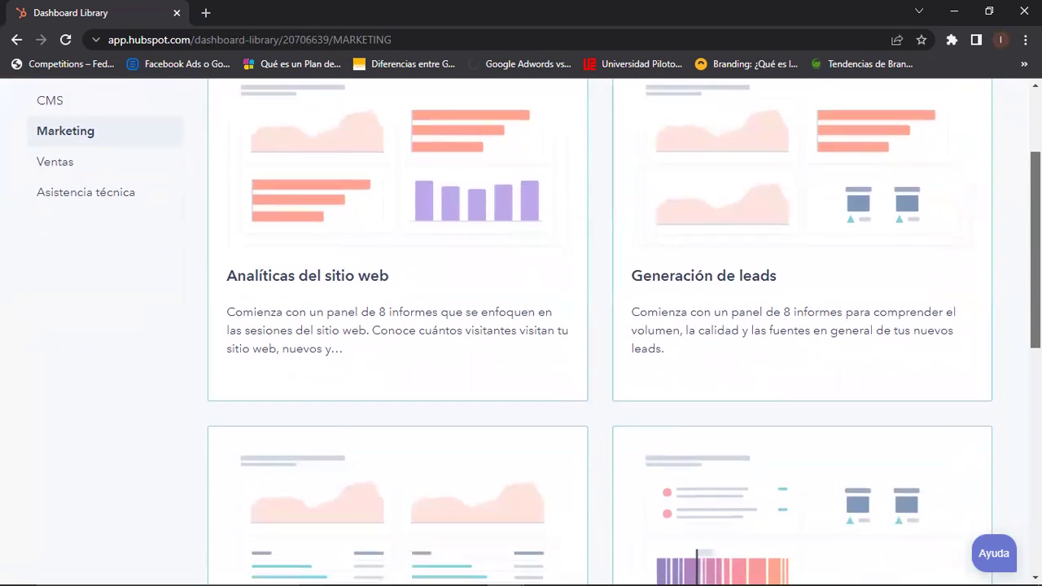
{"action": "scroll", "coordinate": [1008, 393], "scroll_direction": "down", "scroll_amount": 3}
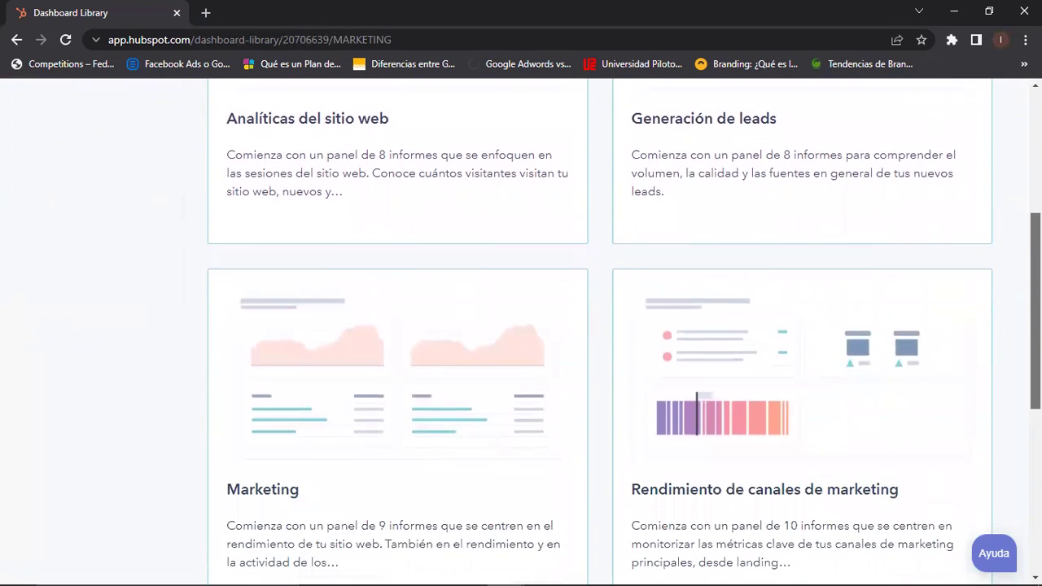
{"action": "scroll", "coordinate": [1006, 387], "scroll_direction": "down", "scroll_amount": 2}
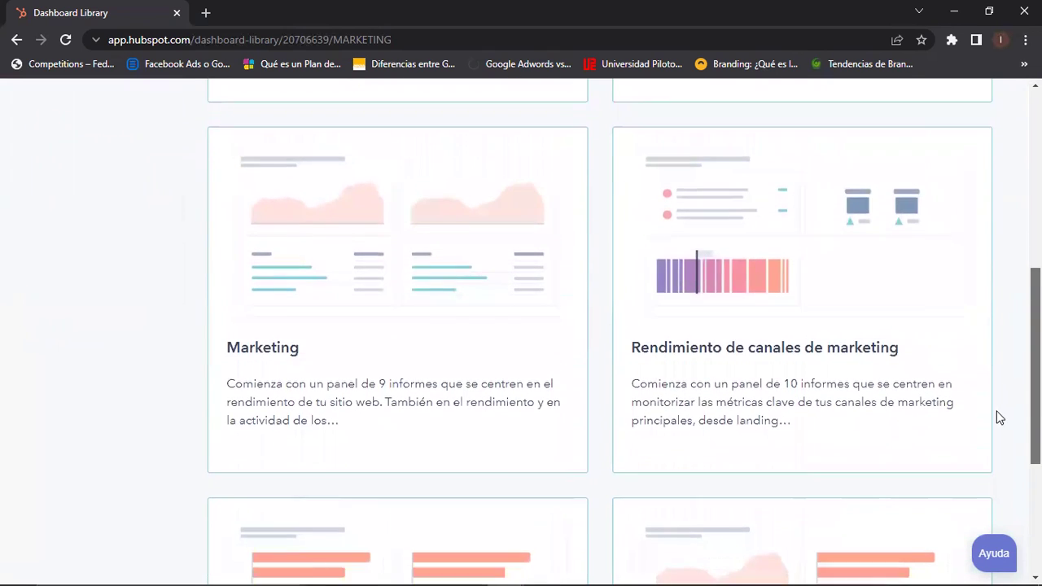
{"action": "scroll", "coordinate": [986, 449], "scroll_direction": "down", "scroll_amount": 2}
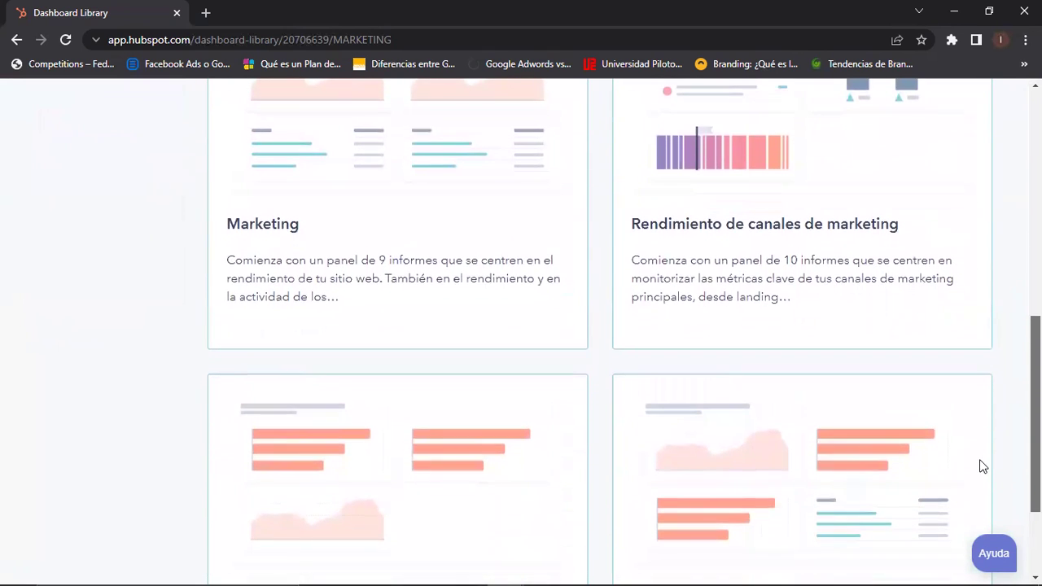
{"action": "scroll", "coordinate": [967, 502], "scroll_direction": "down", "scroll_amount": 1}
{"action": "scroll", "coordinate": [954, 533], "scroll_direction": "up", "scroll_amount": 10}
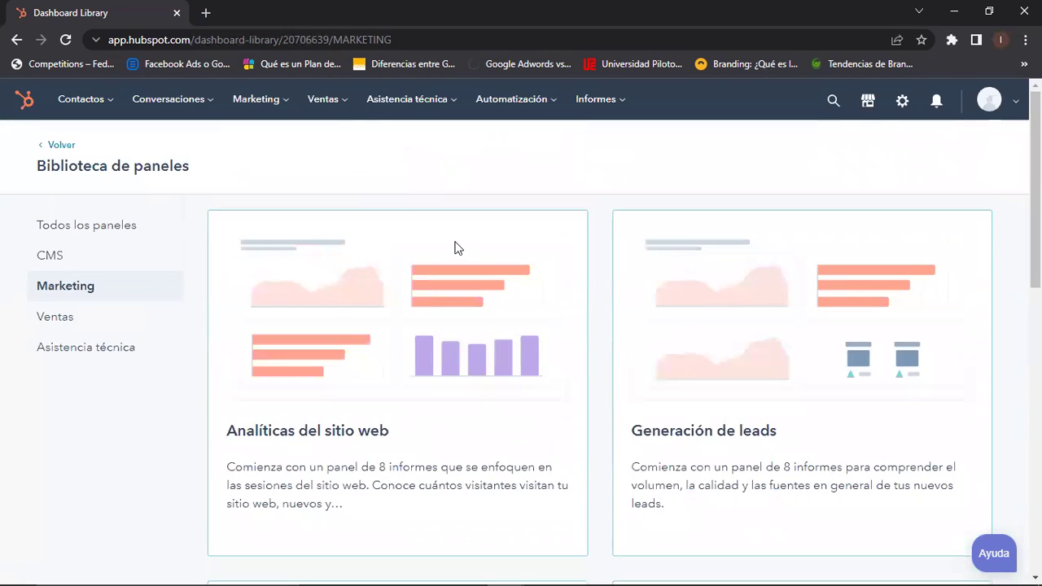
Review the Ventas and Asistencia técnica dashboard templates, and return to the full list of dashboards.
{"action": "left_click", "coordinate": [72, 325]}
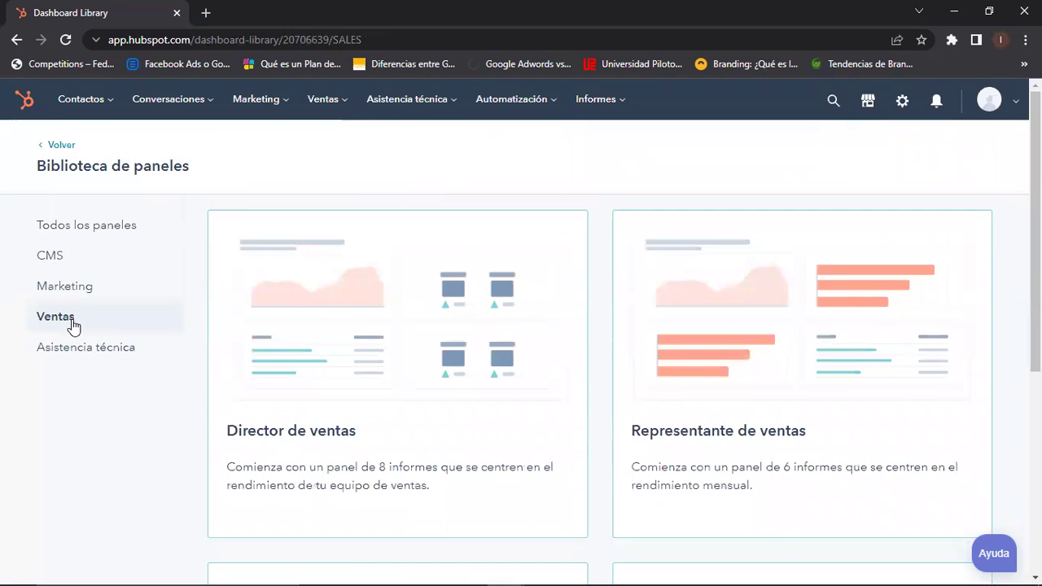
{"action": "left_click", "coordinate": [81, 354]}
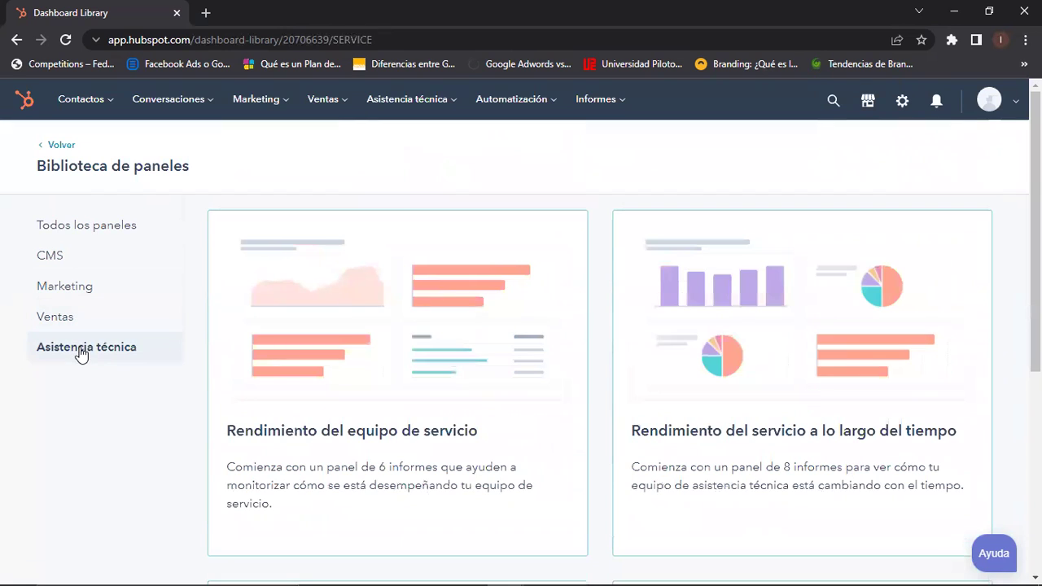
{"action": "left_click", "coordinate": [59, 226]}
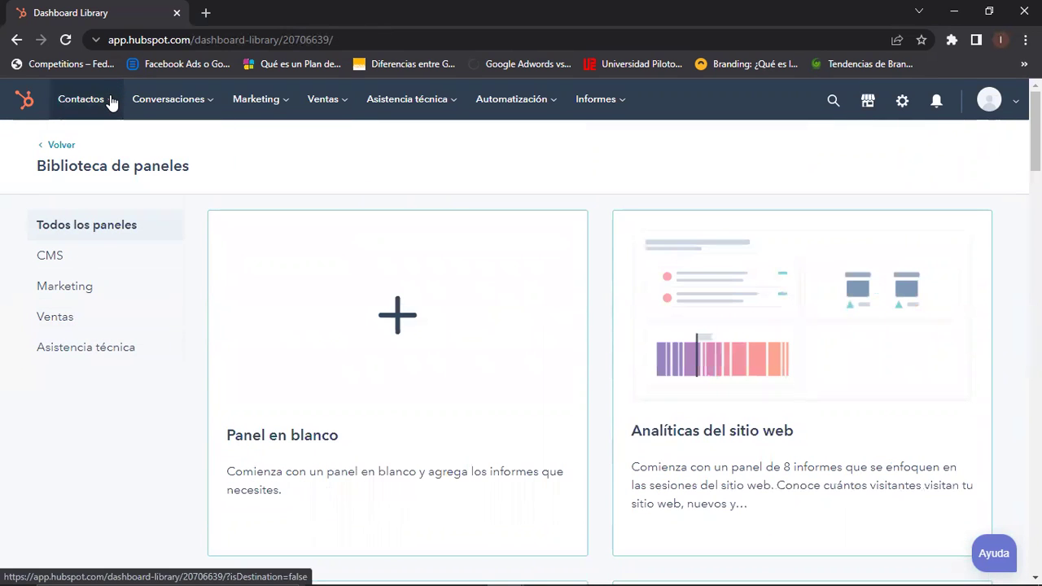
Open the contacts list and widen the Propietario del contacto column to fit the full owner entry.
{"action": "mouse_move", "coordinate": [111, 102]}
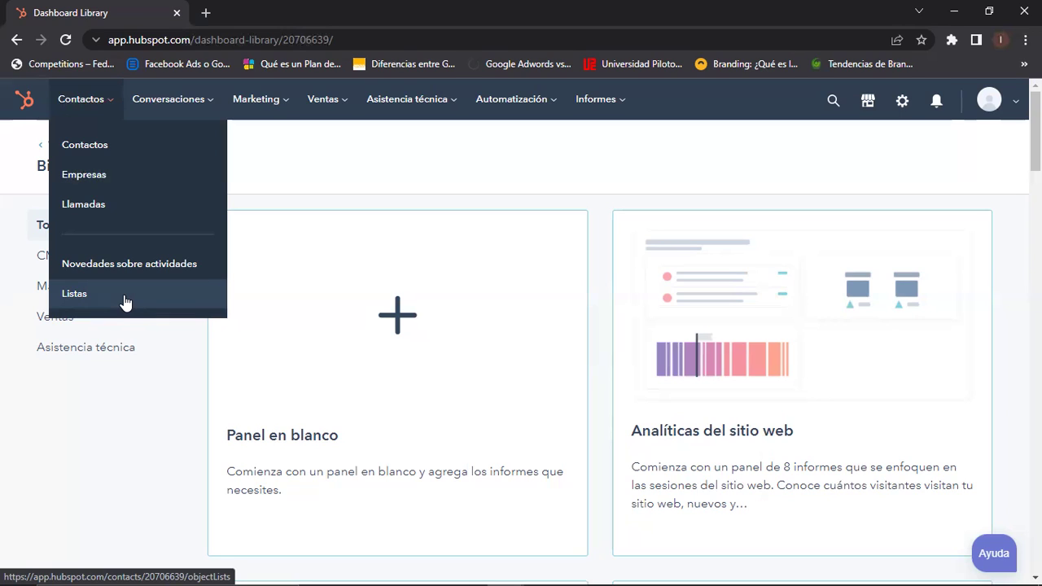
{"action": "left_click", "coordinate": [124, 157]}
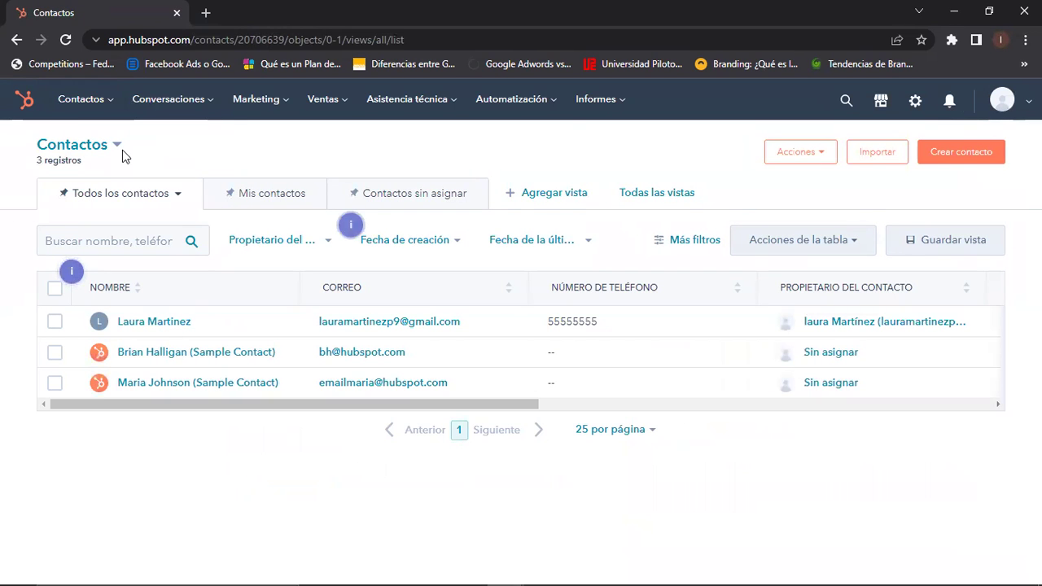
{"action": "mouse_move", "coordinate": [155, 359]}
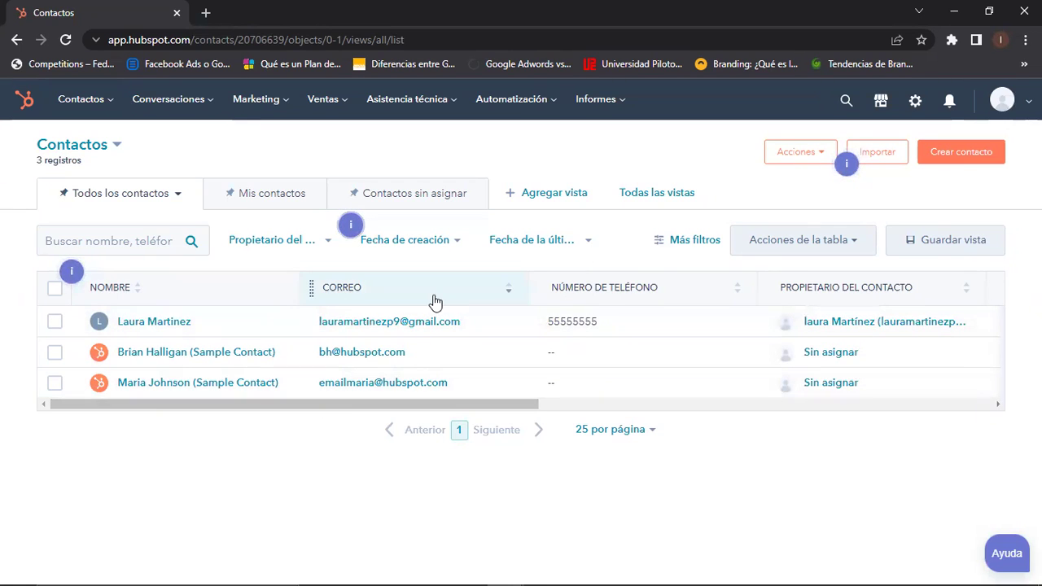
{"action": "left_click_drag", "start_coordinate": [471, 405], "coordinate": [649, 414]}
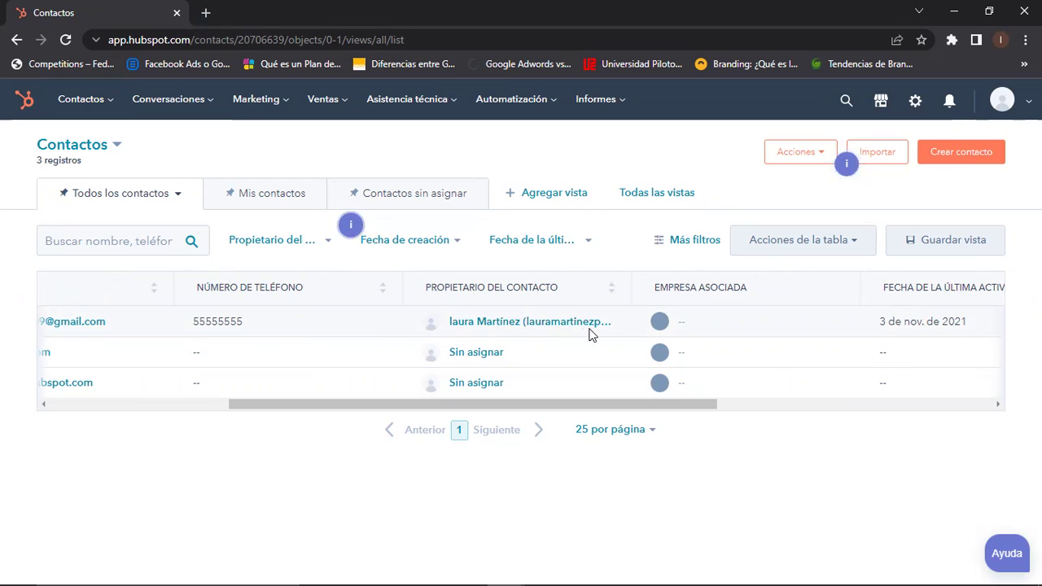
{"action": "left_click_drag", "start_coordinate": [629, 284], "coordinate": [726, 286]}
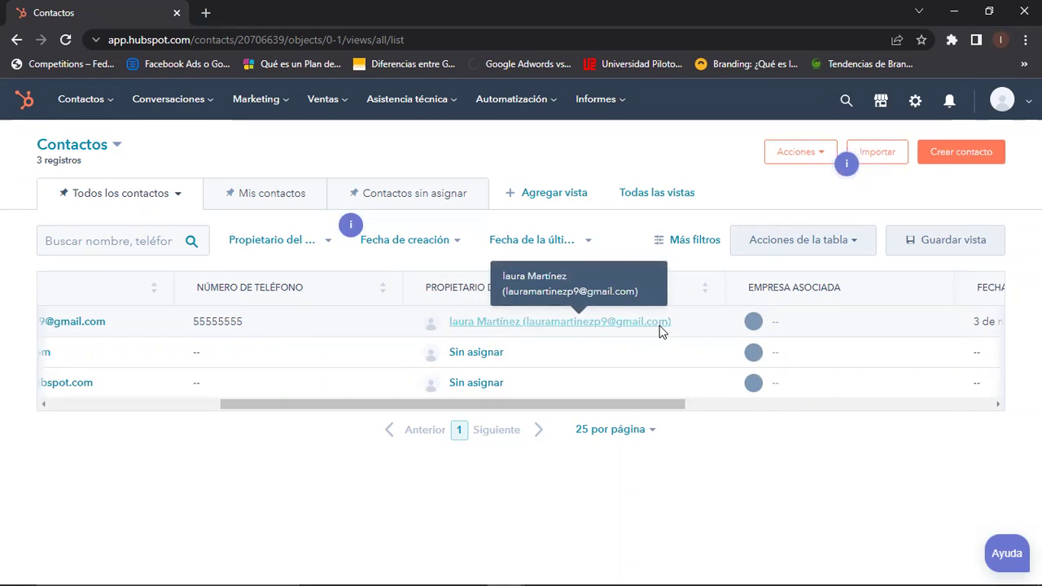
View the available owners in the first contact's assignment dialog and close it without assigning.
{"action": "left_click", "coordinate": [661, 331]}
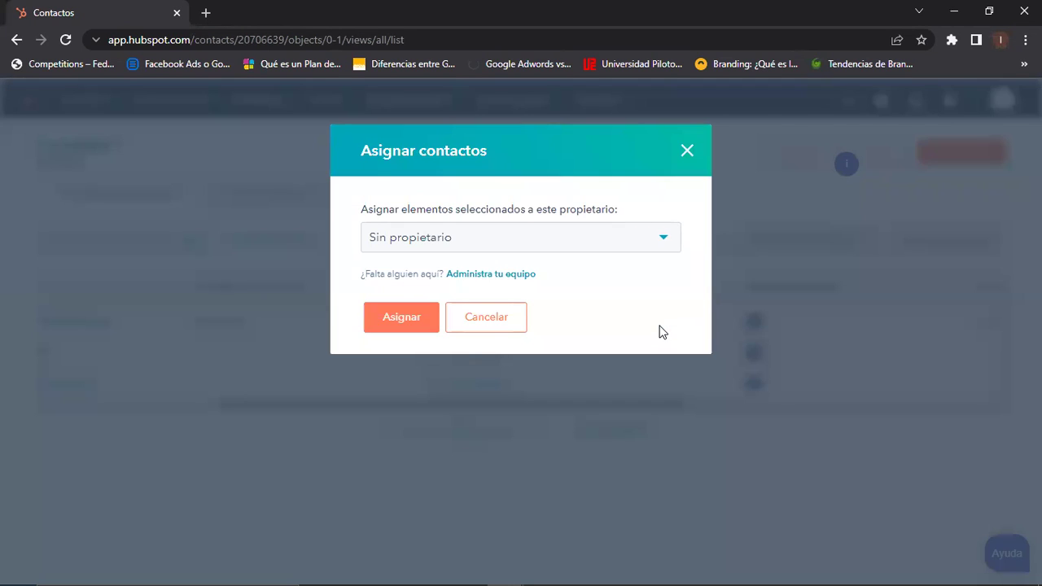
{"action": "left_click", "coordinate": [667, 241]}
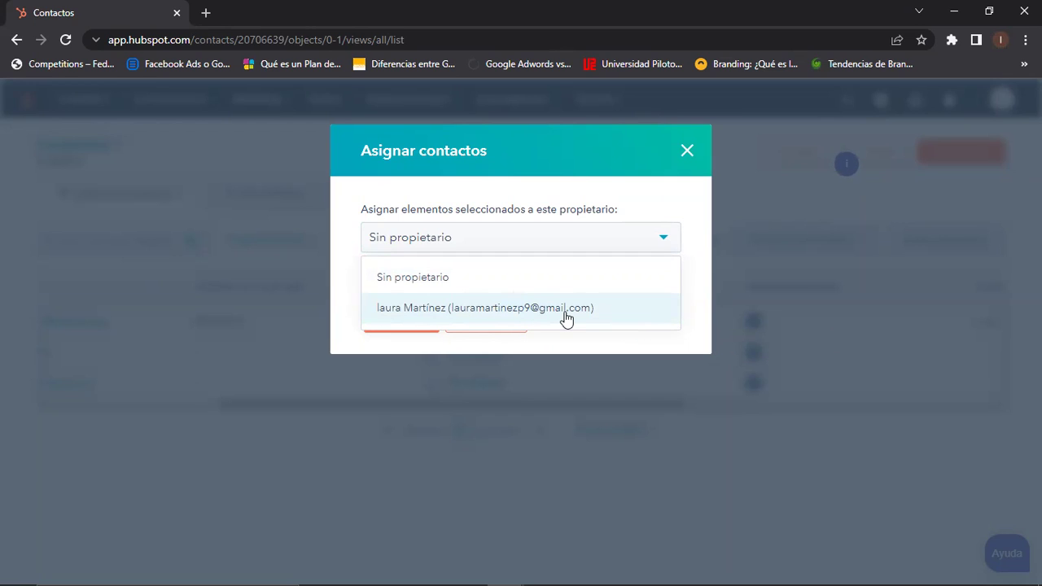
{"action": "left_click", "coordinate": [687, 153]}
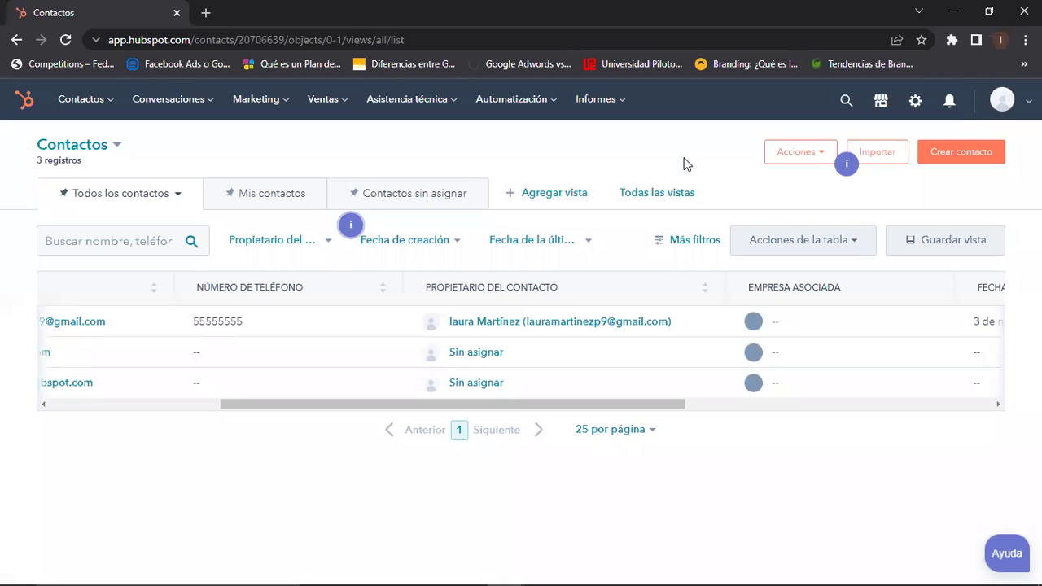
Examine the remaining contact columns, from Empresa asociada to Fecha de creación, and the actions available for contacts.
{"action": "left_click_drag", "start_coordinate": [565, 409], "coordinate": [675, 404]}
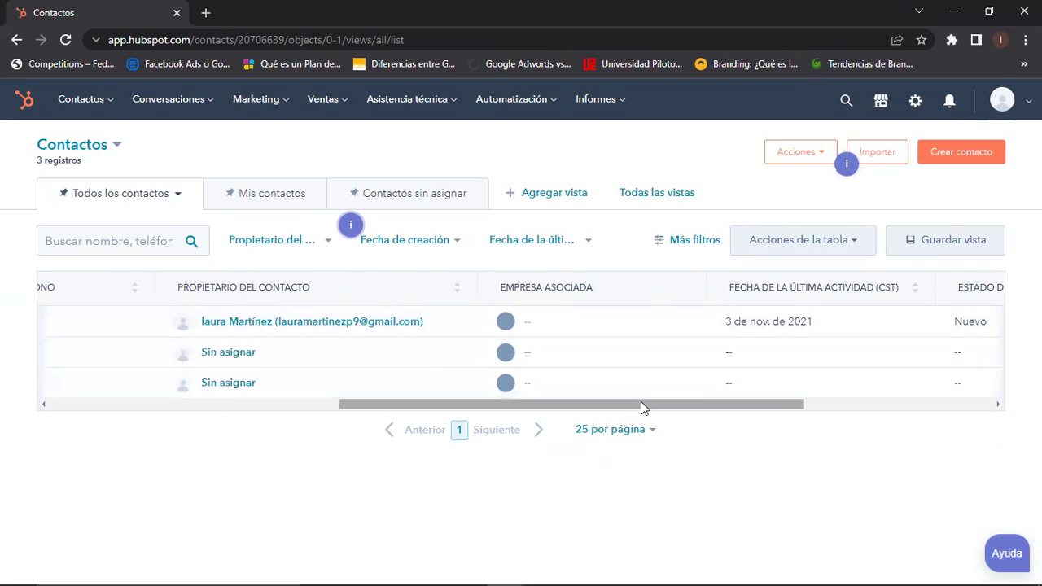
{"action": "left_click_drag", "start_coordinate": [651, 405], "coordinate": [718, 408]}
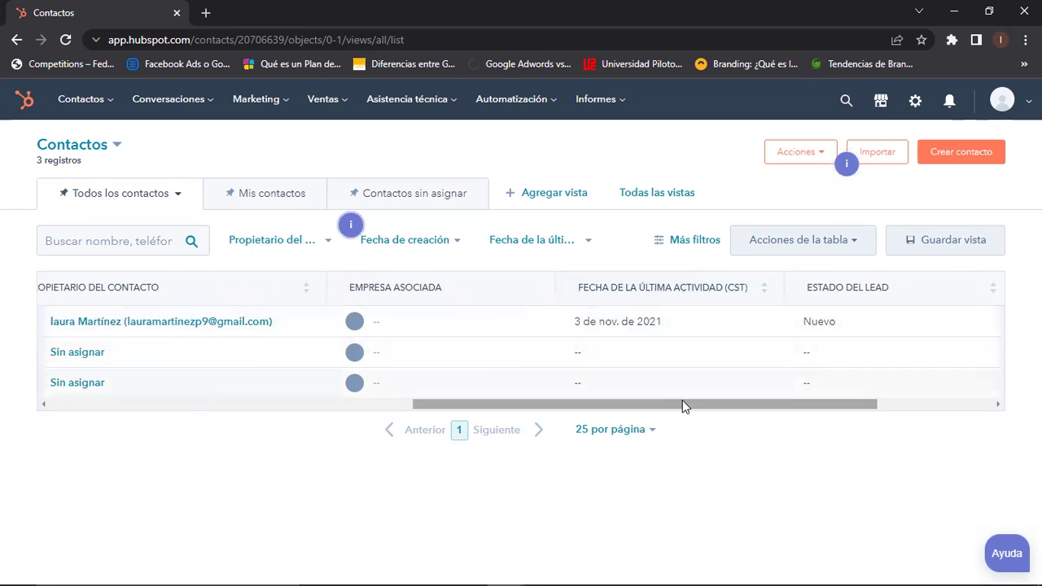
{"action": "left_click_drag", "start_coordinate": [684, 404], "coordinate": [752, 415]}
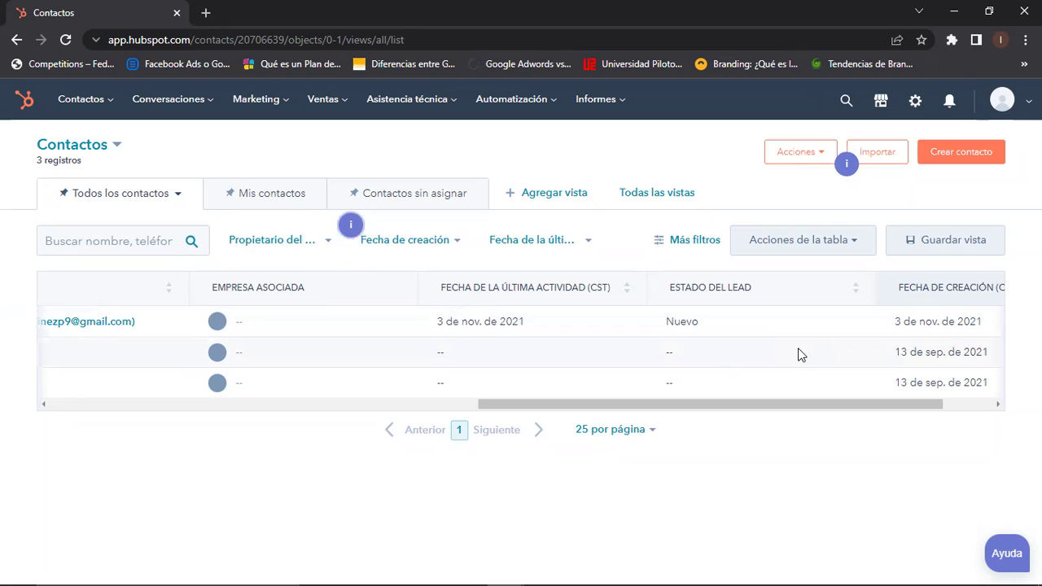
{"action": "left_click_drag", "start_coordinate": [788, 403], "coordinate": [861, 403]}
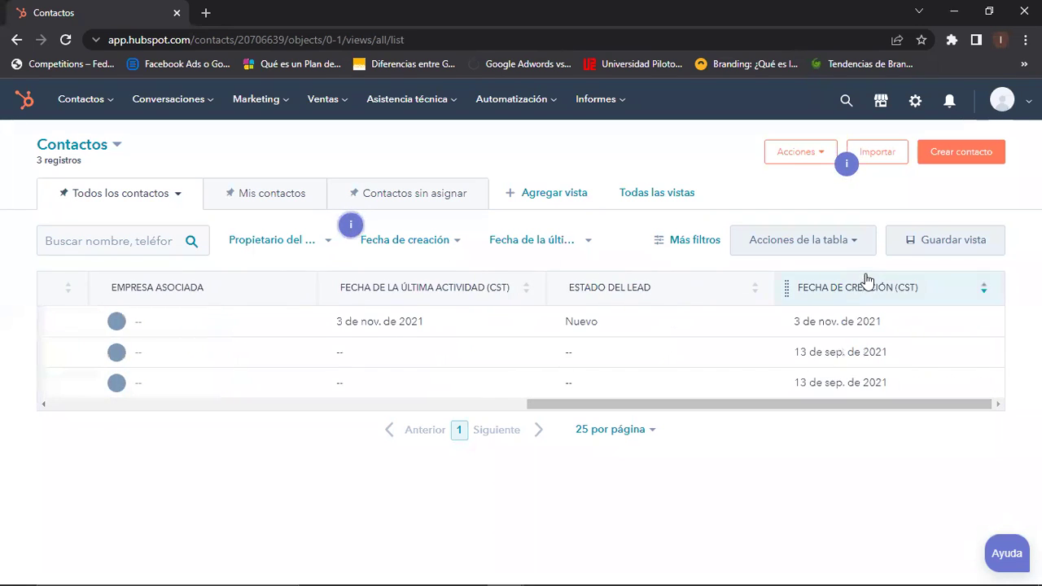
{"action": "left_click_drag", "start_coordinate": [821, 407], "coordinate": [738, 417]}
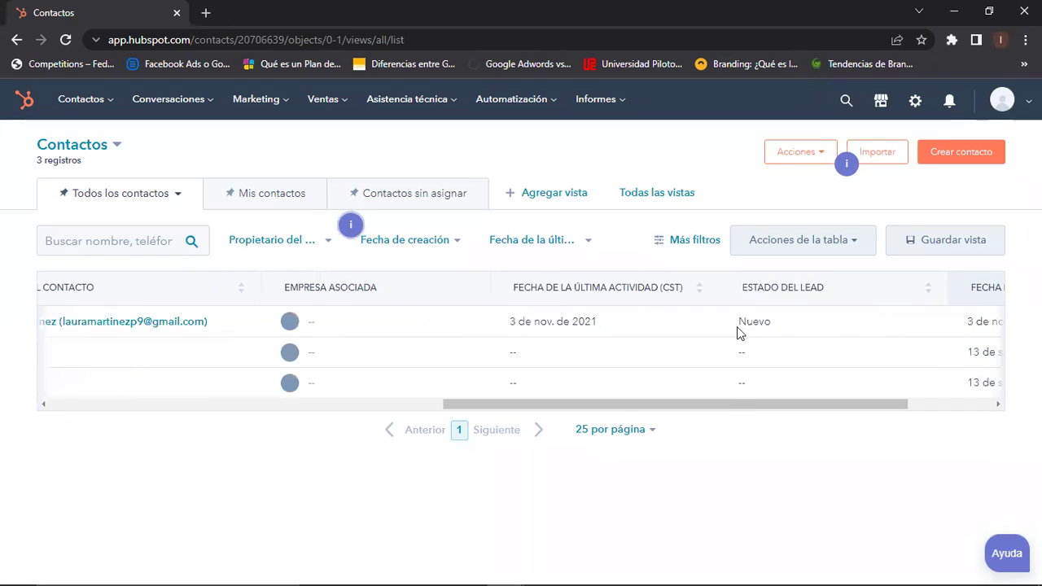
{"action": "left_click", "coordinate": [823, 155]}
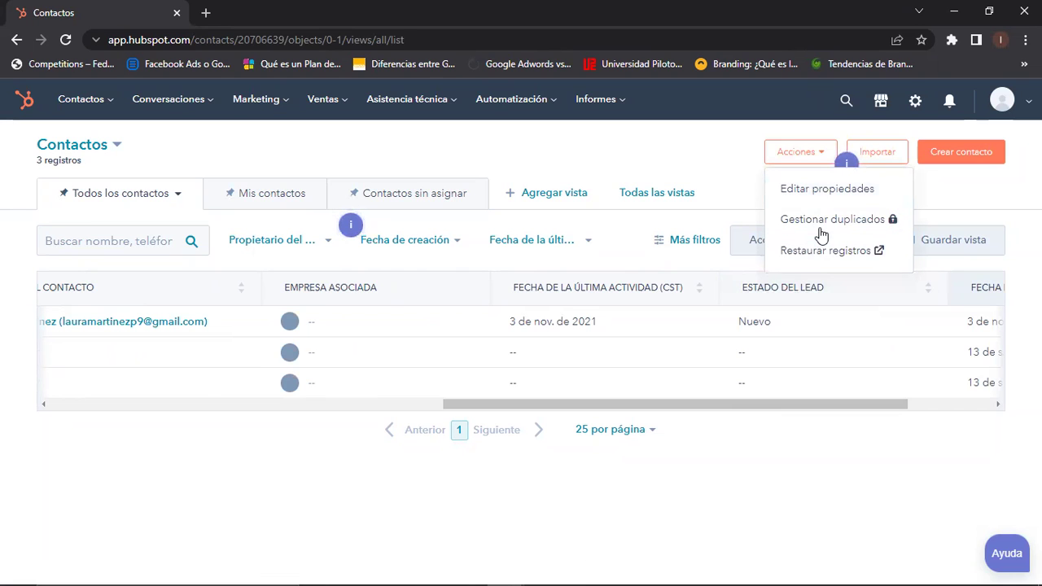
Start a new contact import and choose Archivo de la PC as what to import.
{"action": "left_click", "coordinate": [878, 154]}
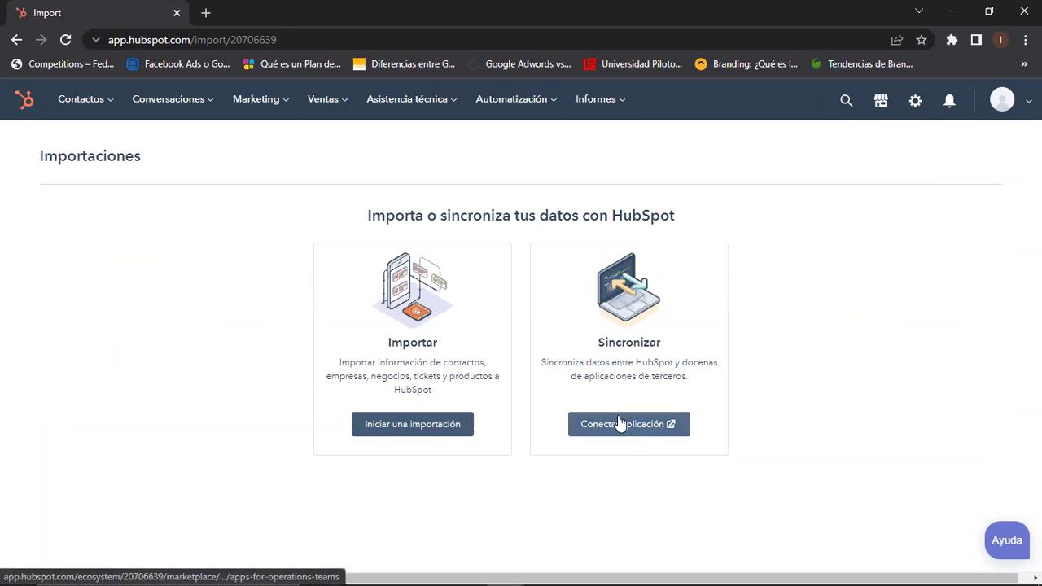
{"action": "left_click", "coordinate": [414, 428]}
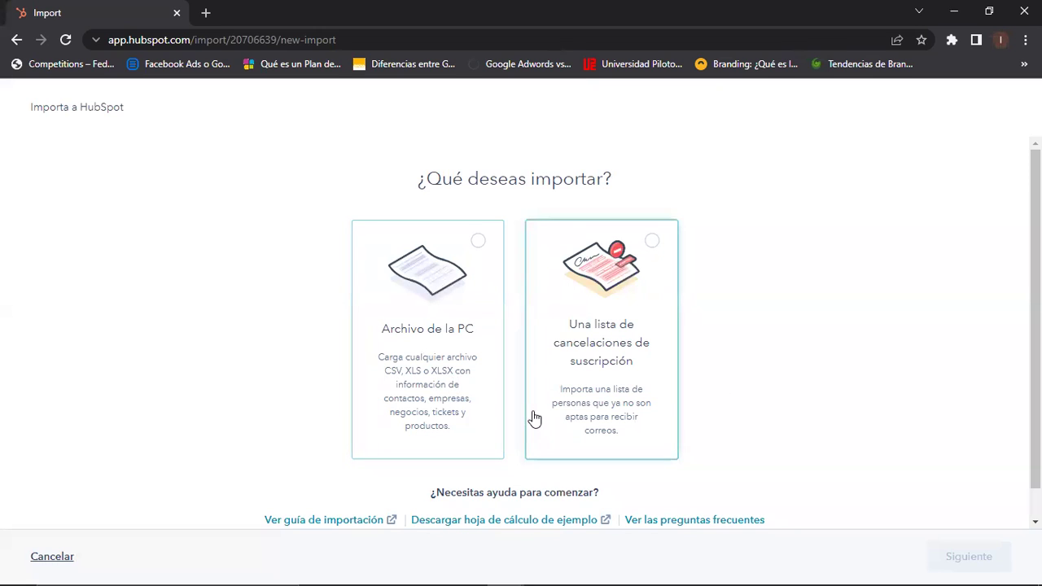
{"action": "scroll", "coordinate": [514, 334], "scroll_direction": "down", "scroll_amount": 1}
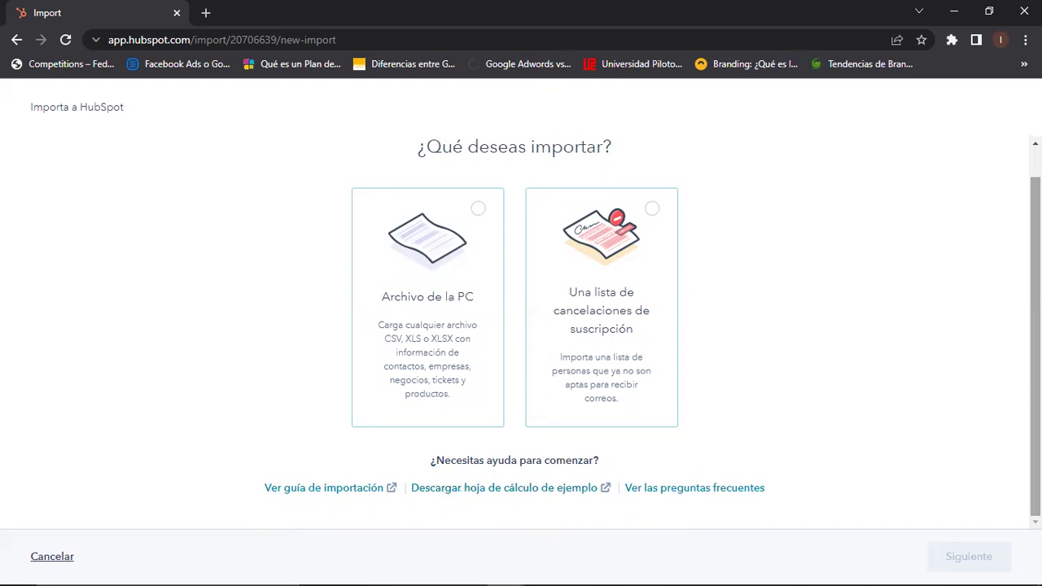
{"action": "left_click", "coordinate": [429, 355]}
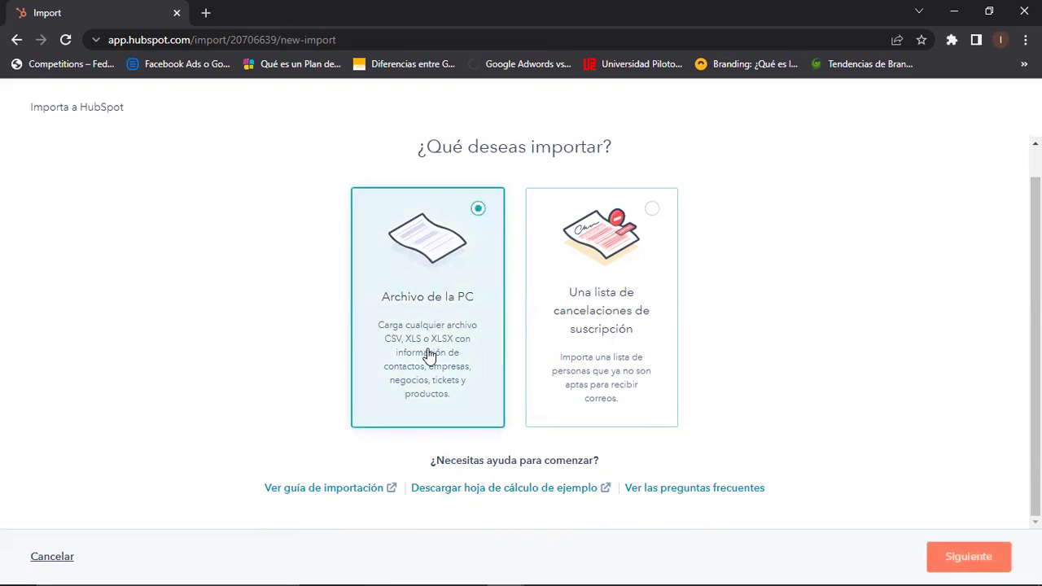
Set up the import as Un archivo with Un objeto of type Contactos and proceed to the file upload stage.
{"action": "left_click", "coordinate": [950, 554]}
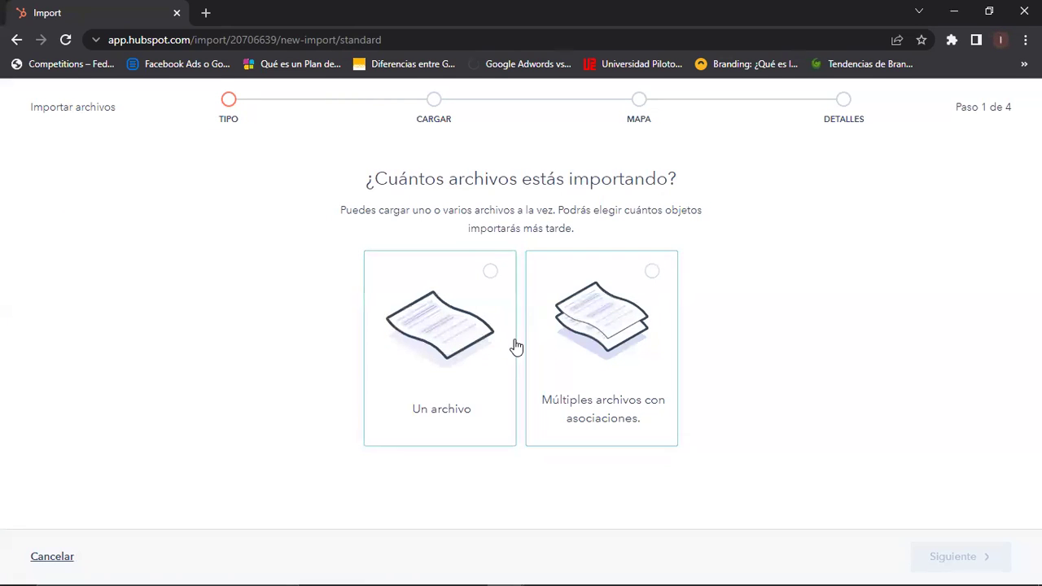
{"action": "left_click", "coordinate": [478, 351]}
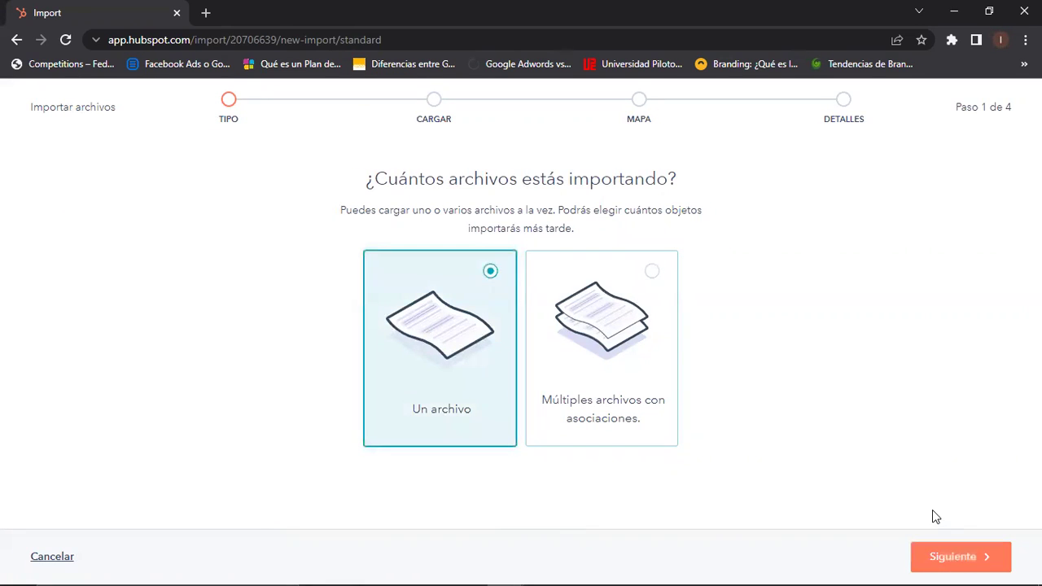
{"action": "left_click", "coordinate": [943, 560]}
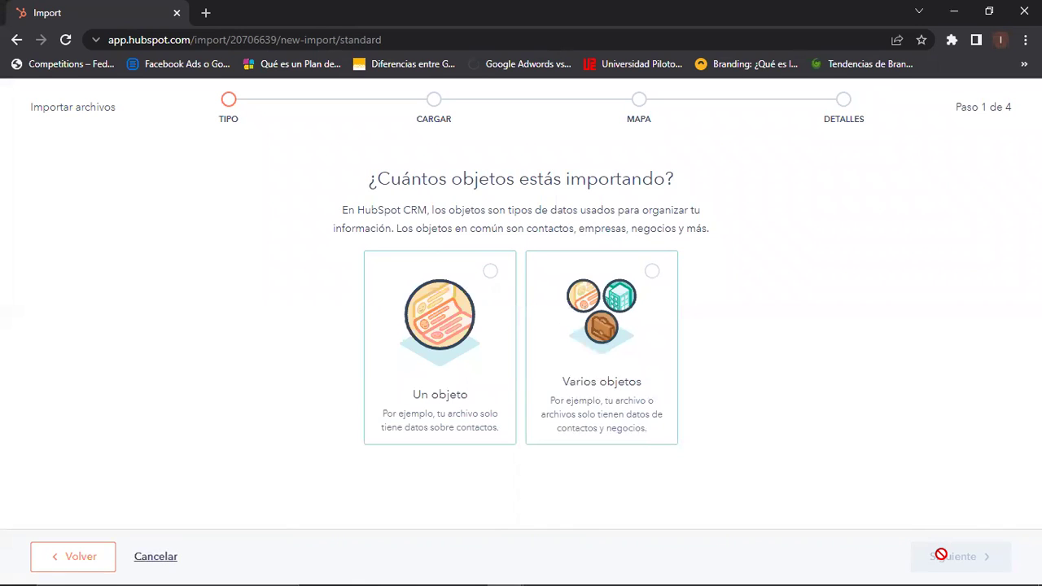
{"action": "left_click", "coordinate": [437, 332]}
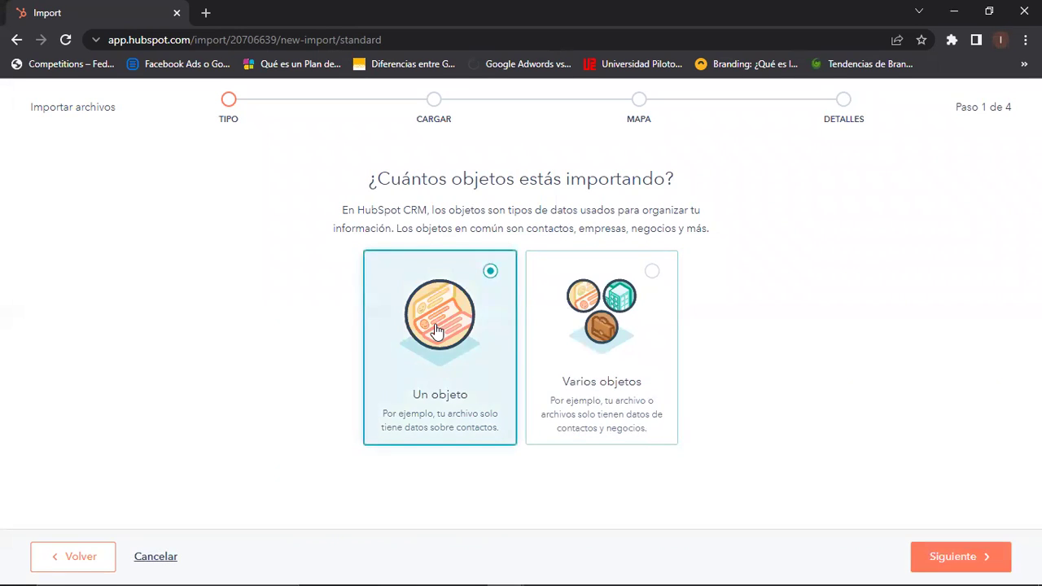
{"action": "left_click", "coordinate": [936, 557]}
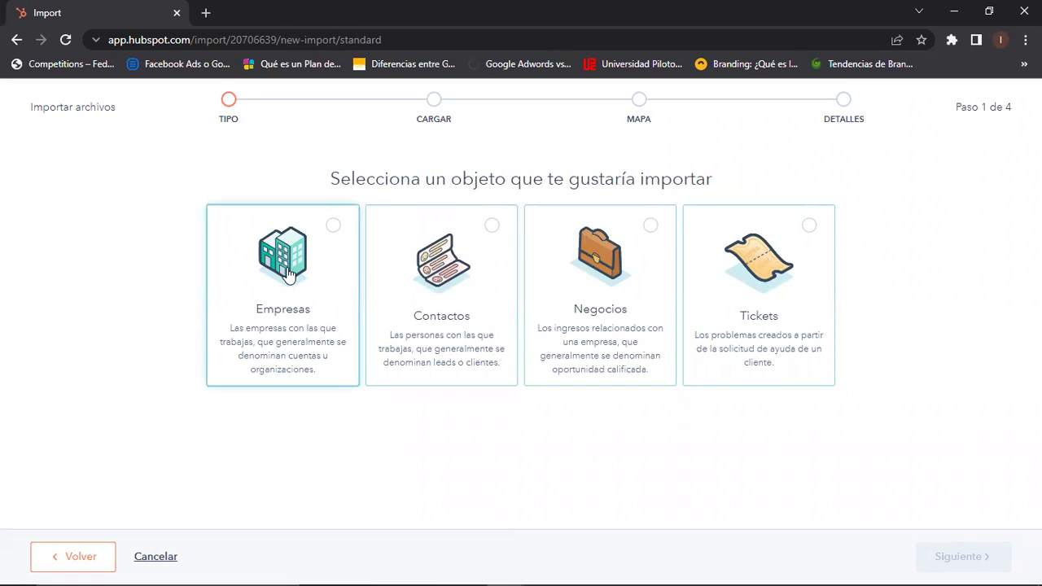
{"action": "left_click", "coordinate": [457, 283]}
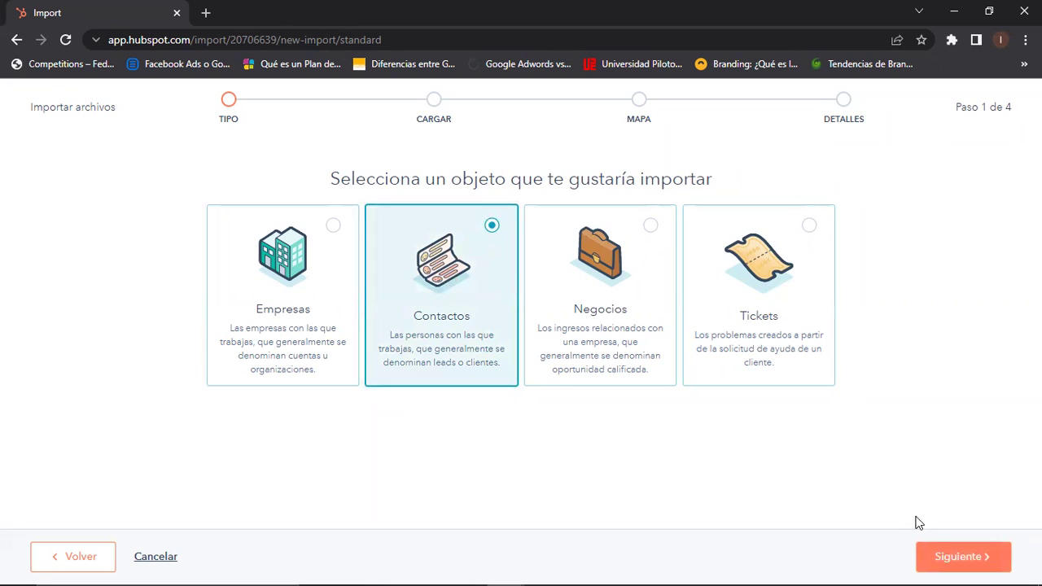
{"action": "left_click", "coordinate": [930, 550]}
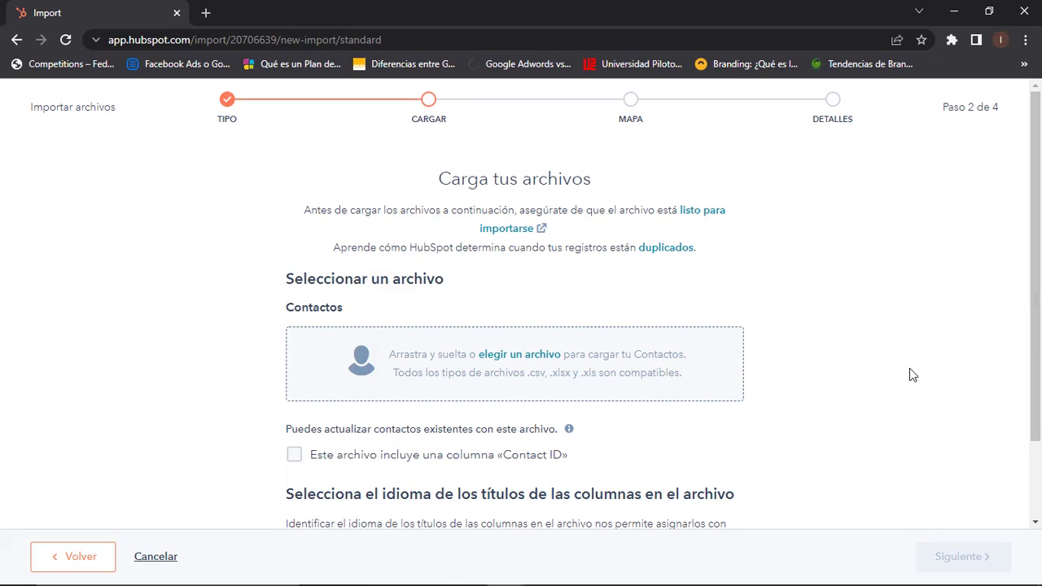
Leave the import without uploading a file and return to the contacts list.
{"action": "left_click", "coordinate": [18, 45]}
{"action": "left_click", "coordinate": [18, 45]}
{"action": "left_click", "coordinate": [18, 44]}
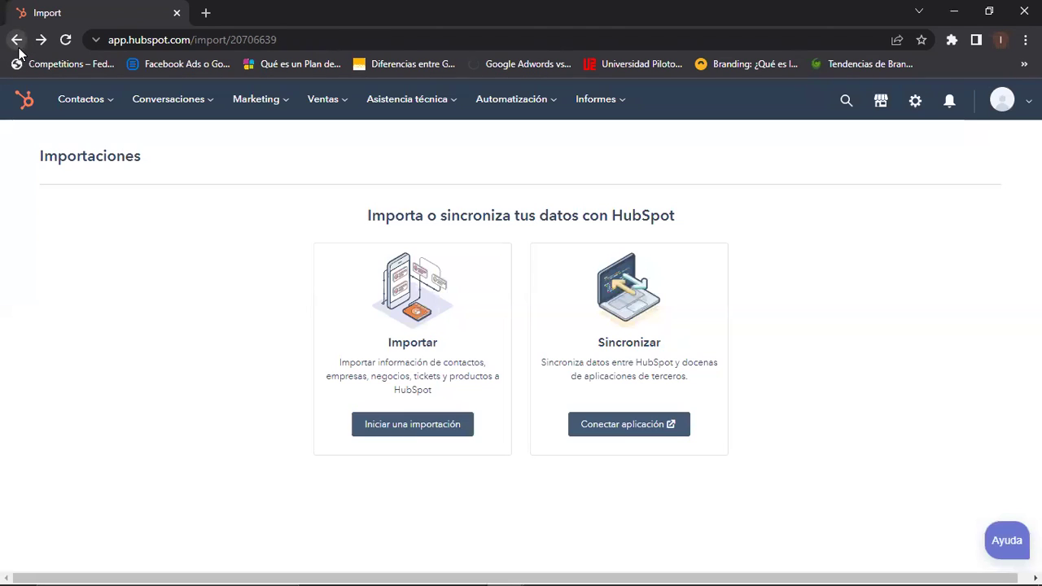
{"action": "left_click", "coordinate": [18, 45]}
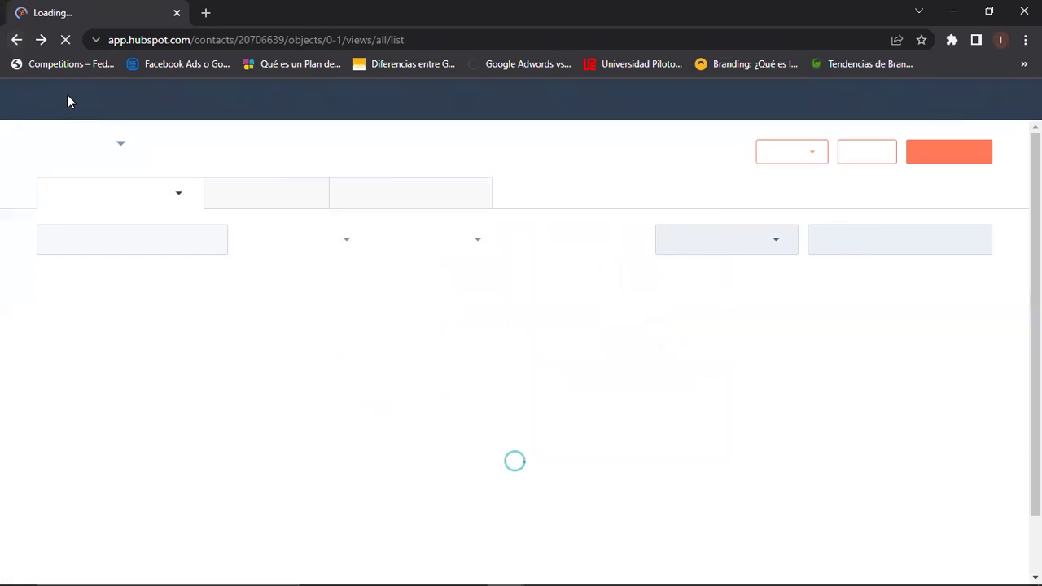
{"action": "left_click", "coordinate": [70, 108]}
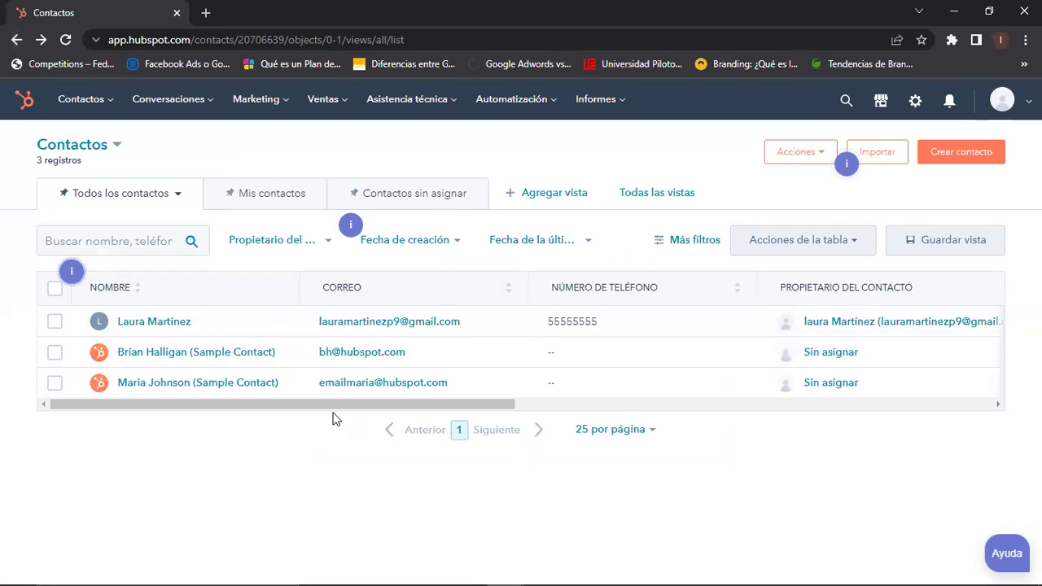
Open the first contact's record, view its editable name and Cargo fields, and save that form.
{"action": "left_click_drag", "start_coordinate": [343, 405], "coordinate": [345, 483]}
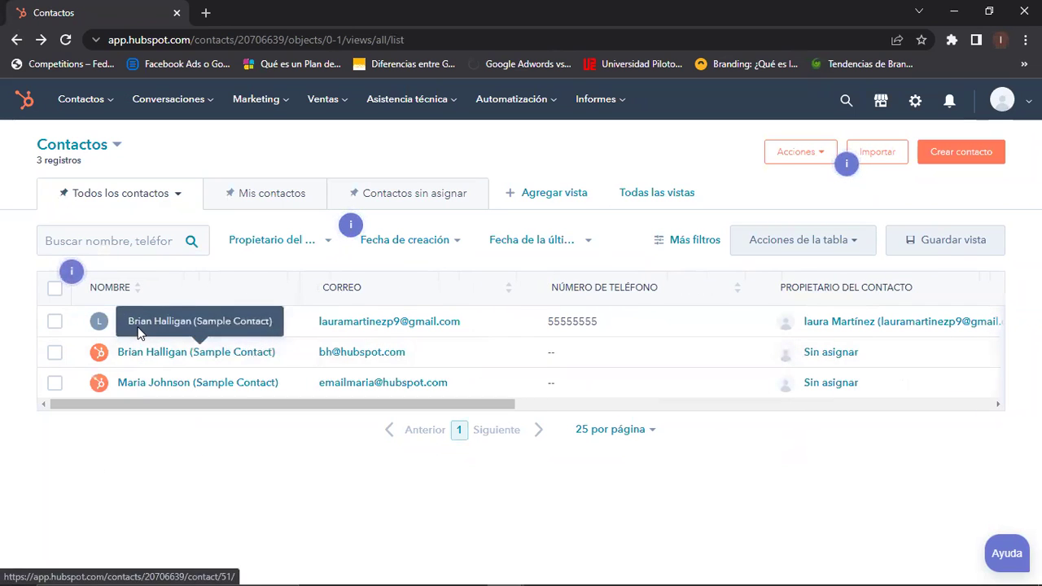
{"action": "mouse_move", "coordinate": [95, 353]}
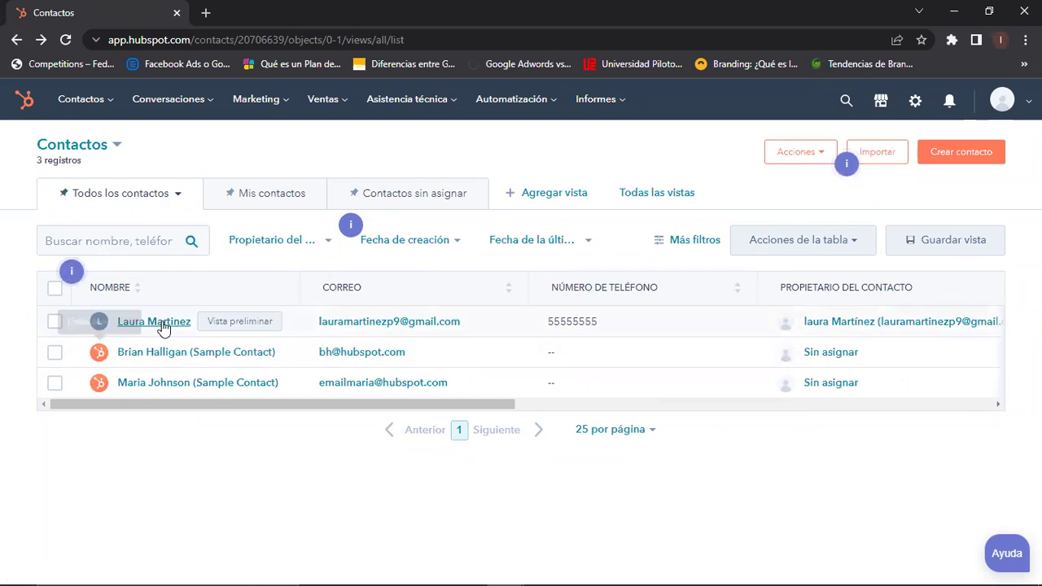
{"action": "left_click", "coordinate": [171, 328]}
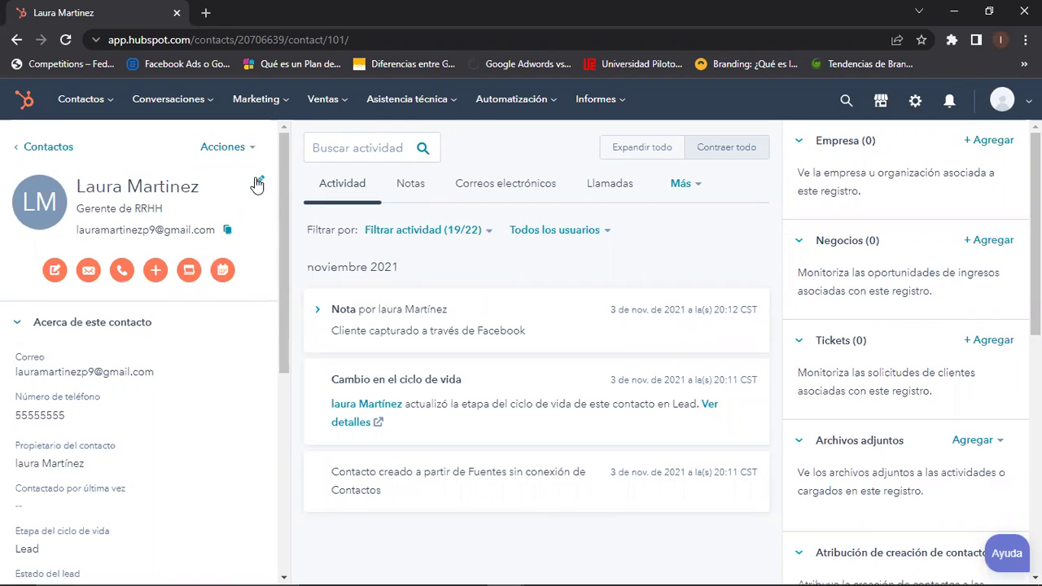
{"action": "left_click", "coordinate": [261, 185]}
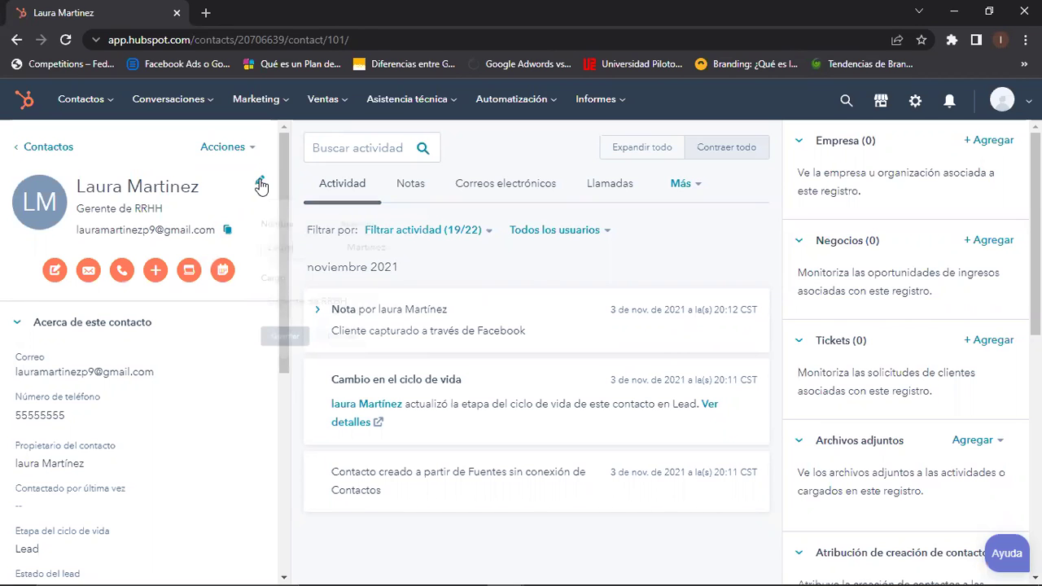
{"action": "left_click", "coordinate": [260, 185]}
{"action": "left_click", "coordinate": [261, 185]}
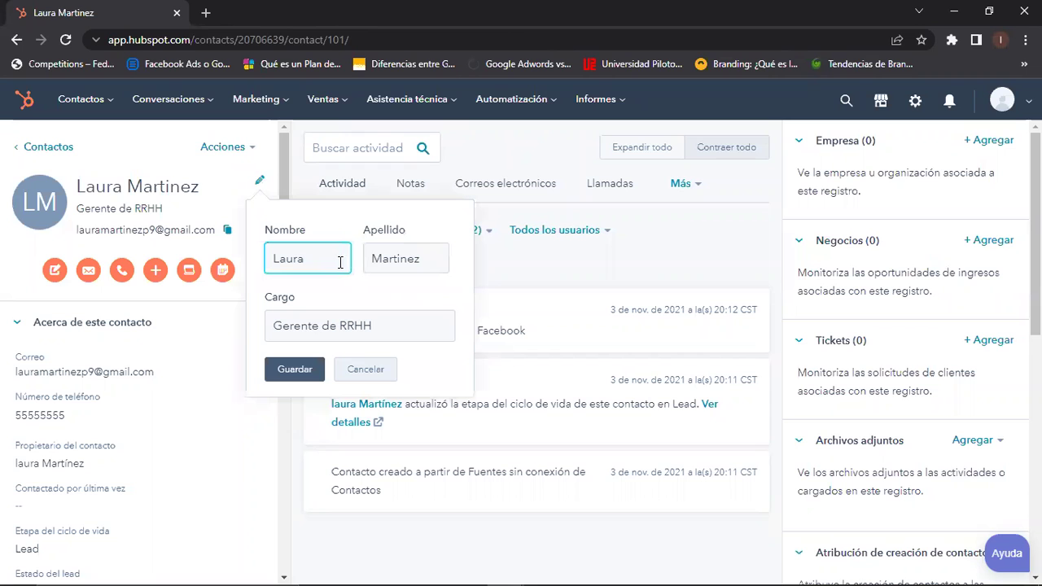
{"action": "left_click", "coordinate": [279, 368]}
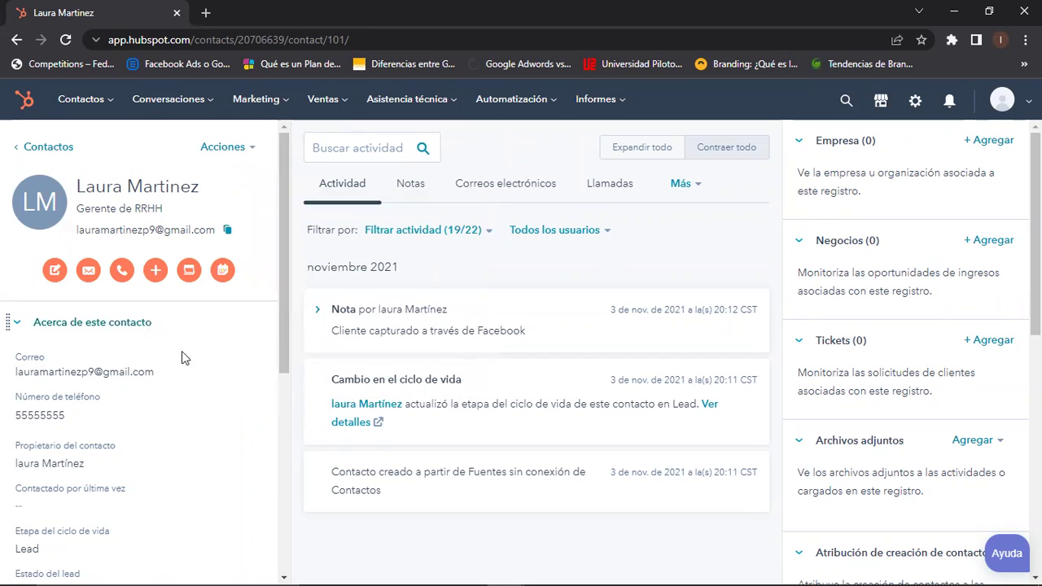
Review the contact's details and the available Etapa del ciclo de vida options, closing the list without choosing one.
{"action": "mouse_move", "coordinate": [163, 362]}
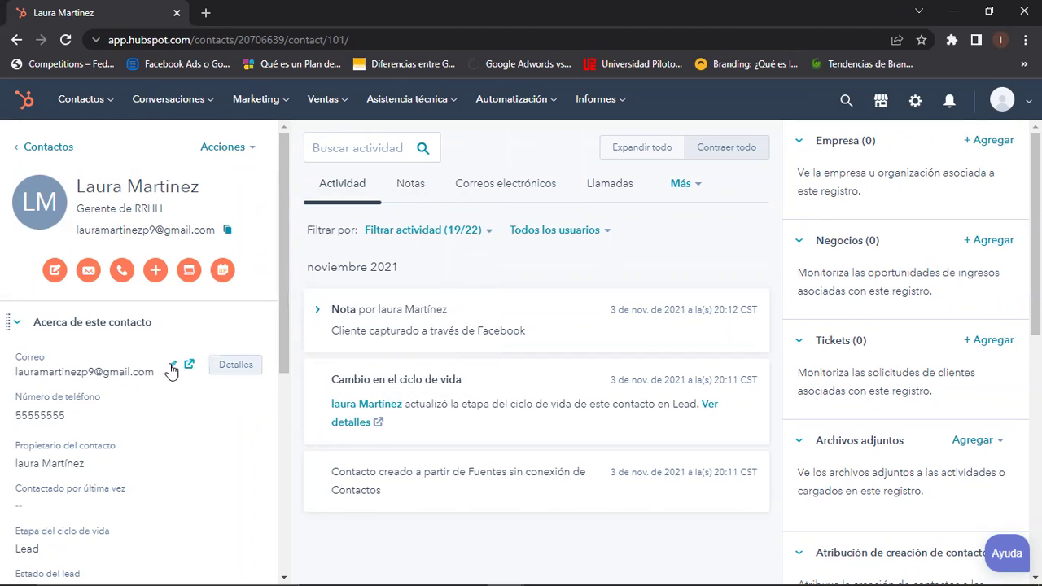
{"action": "left_click_drag", "start_coordinate": [283, 356], "coordinate": [277, 426]}
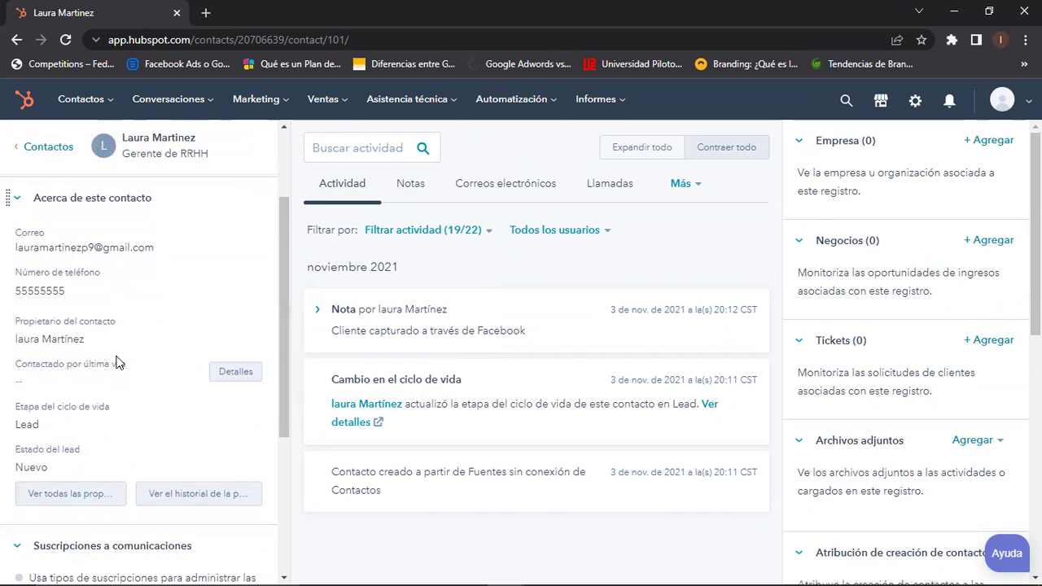
{"action": "mouse_move", "coordinate": [128, 333]}
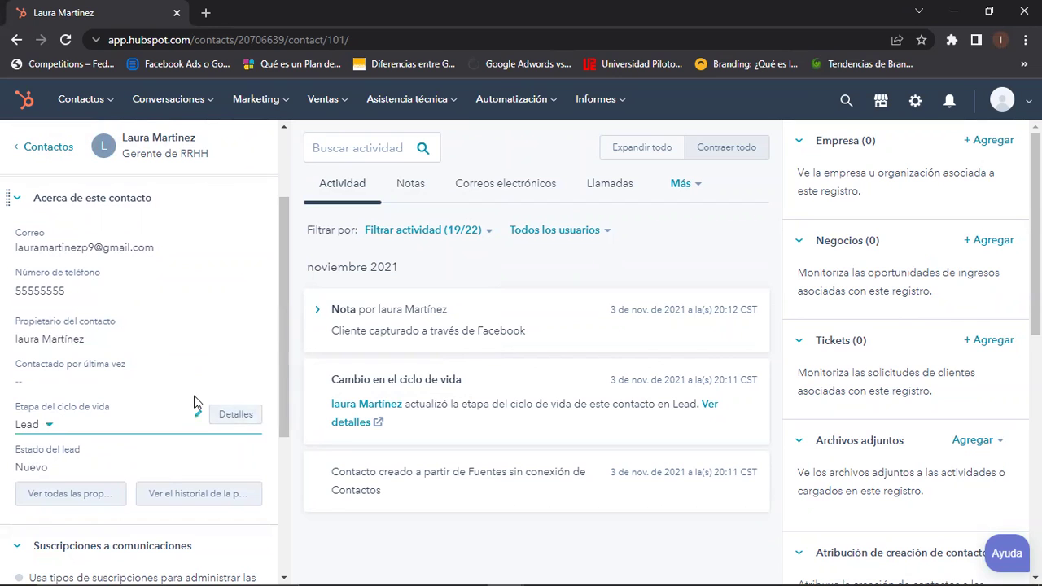
{"action": "left_click", "coordinate": [50, 427]}
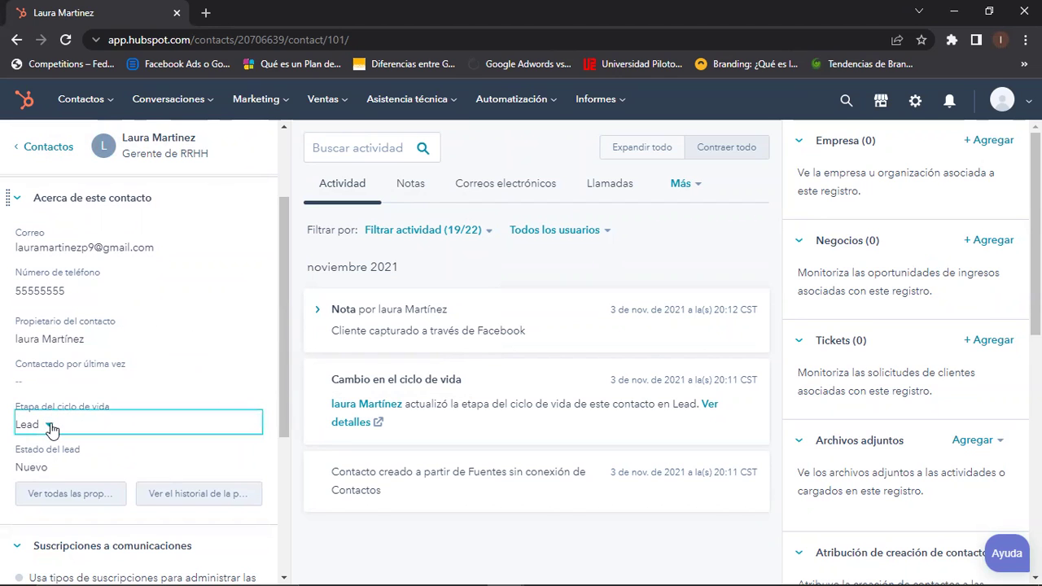
{"action": "left_click", "coordinate": [49, 427]}
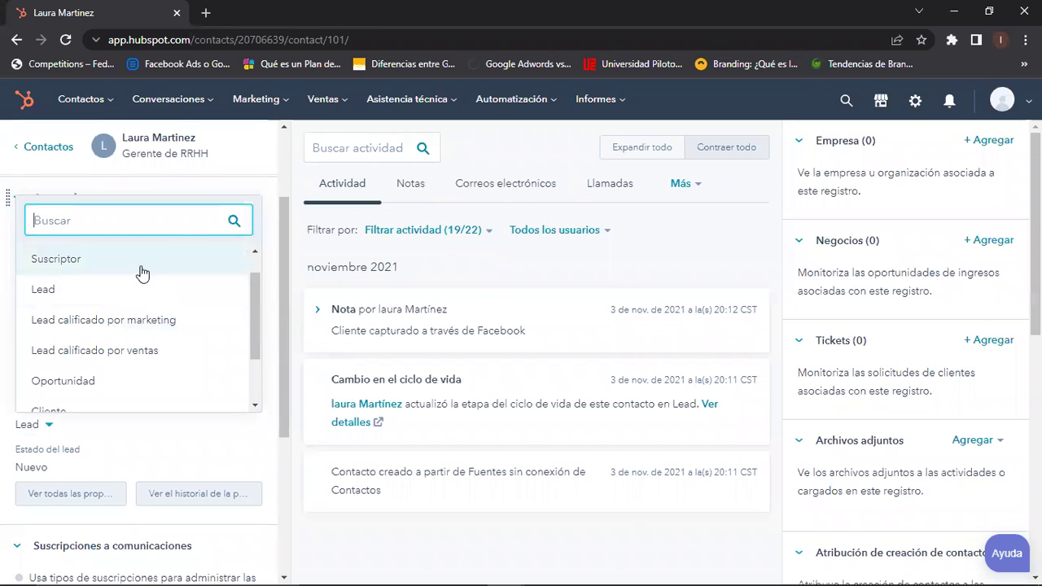
{"action": "scroll", "coordinate": [253, 279], "scroll_direction": "up", "scroll_amount": 1}
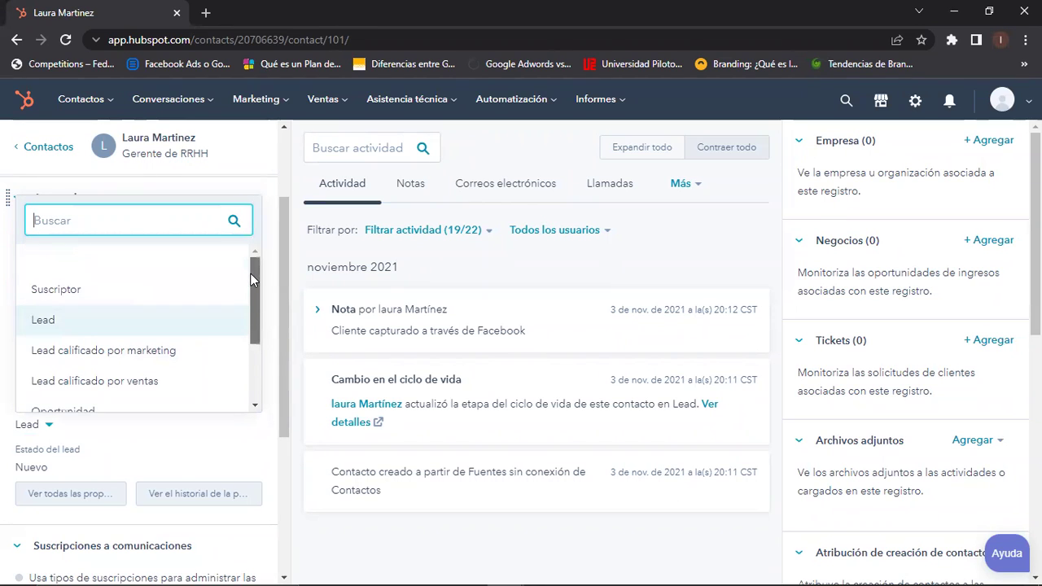
{"action": "scroll", "coordinate": [246, 292], "scroll_direction": "down", "scroll_amount": 2}
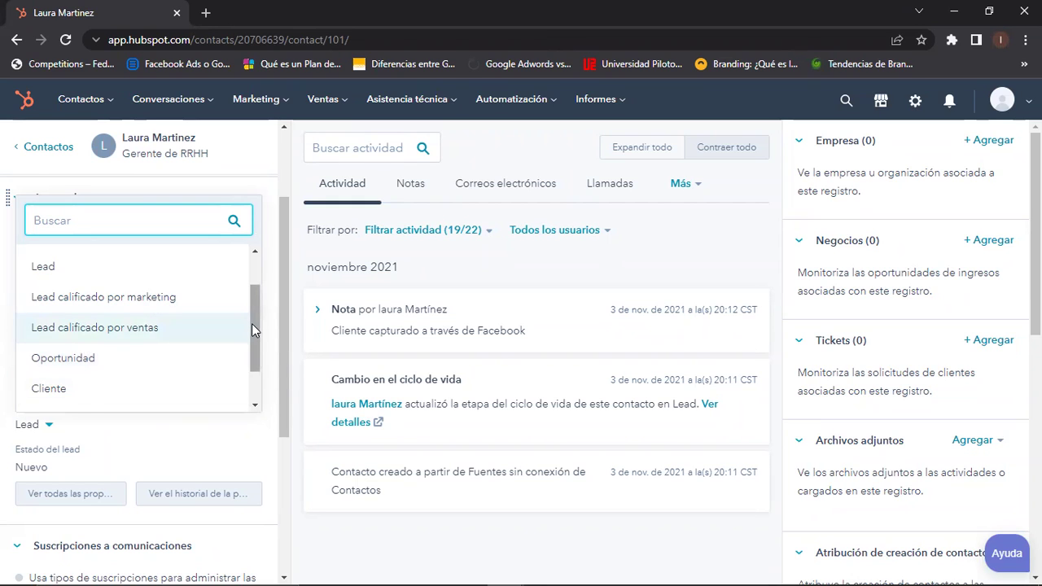
{"action": "scroll", "coordinate": [254, 310], "scroll_direction": "up", "scroll_amount": 2}
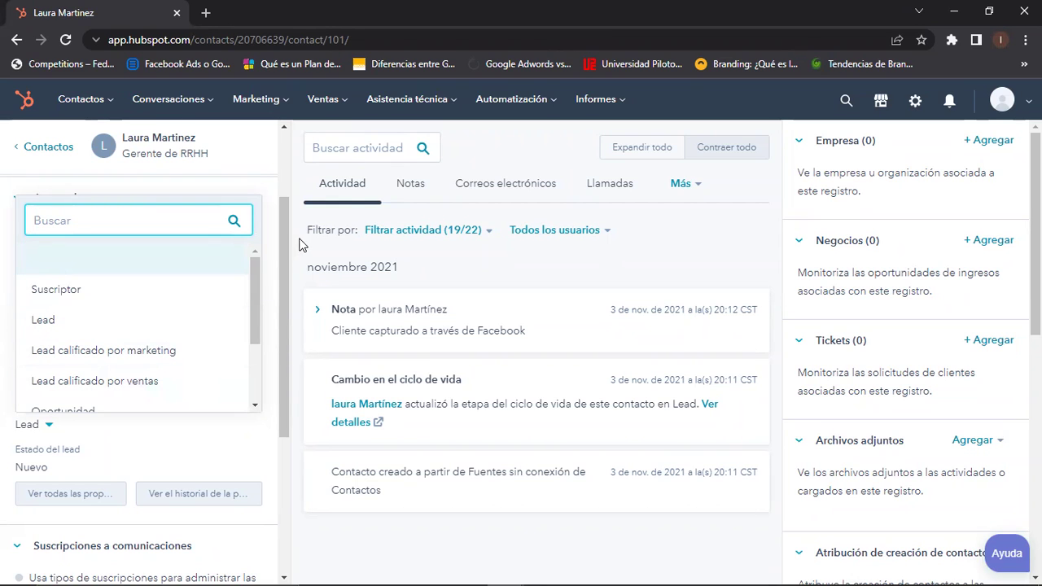
{"action": "left_click", "coordinate": [272, 239]}
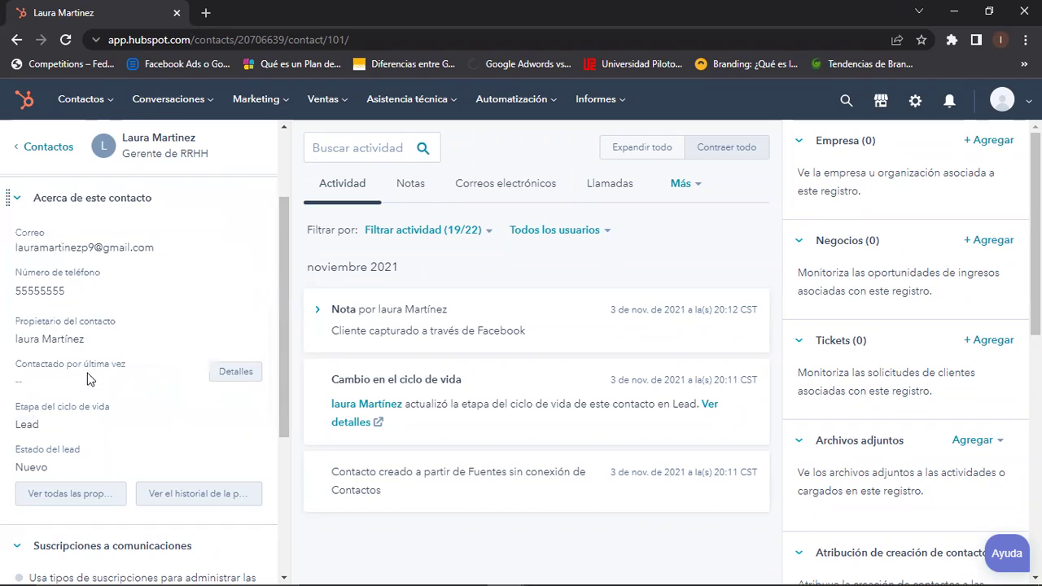
Review all the Estado del lead options for the contact and close the list without choosing one.
{"action": "left_click_drag", "start_coordinate": [283, 424], "coordinate": [283, 463]}
{"action": "left_click", "coordinate": [63, 391]}
{"action": "left_click", "coordinate": [62, 390]}
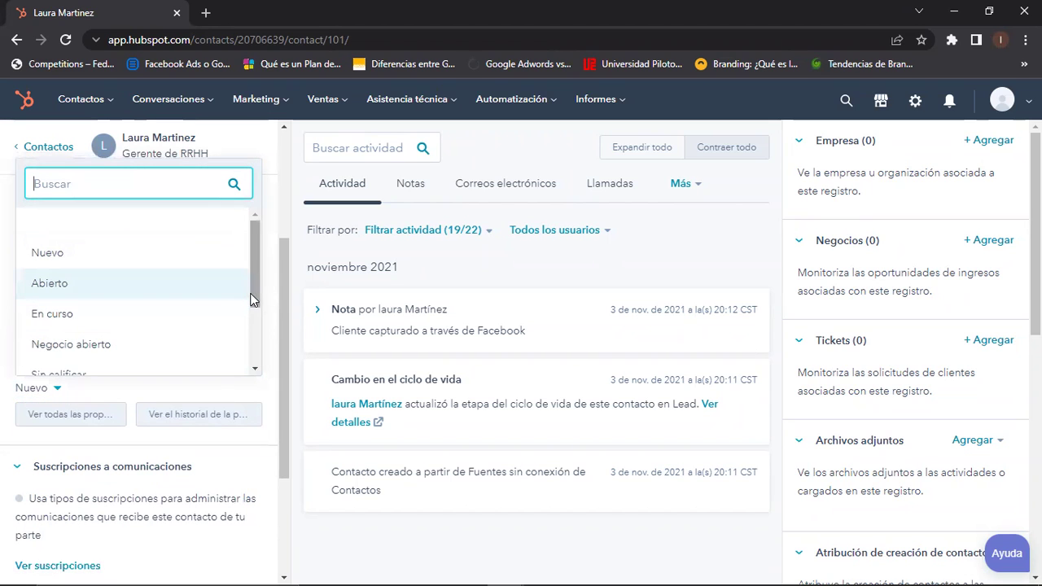
{"action": "scroll", "coordinate": [252, 322], "scroll_direction": "down", "scroll_amount": 1}
{"action": "left_click_drag", "start_coordinate": [253, 322], "coordinate": [246, 362]}
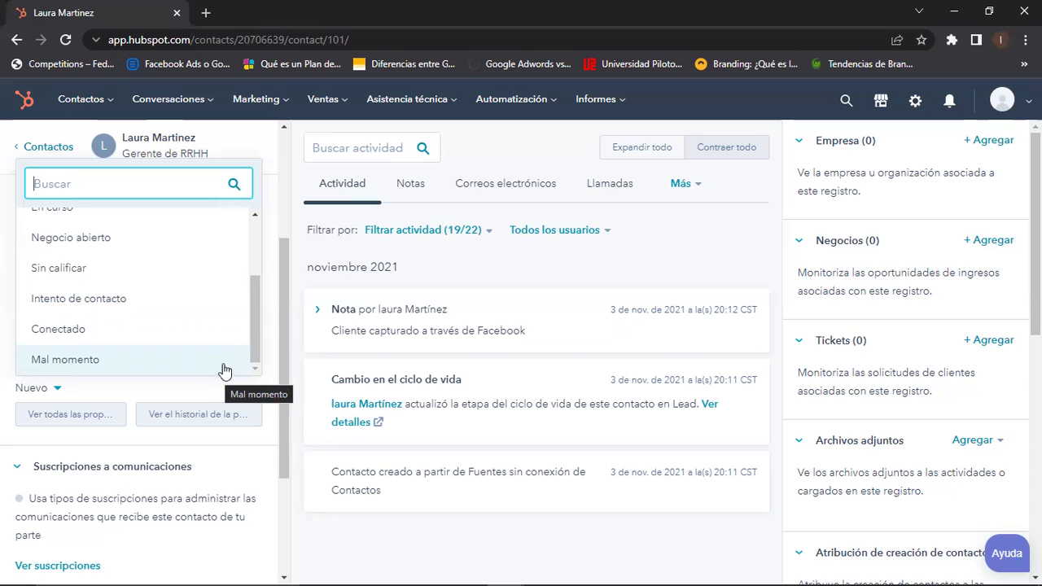
{"action": "left_click_drag", "start_coordinate": [249, 351], "coordinate": [255, 275]}
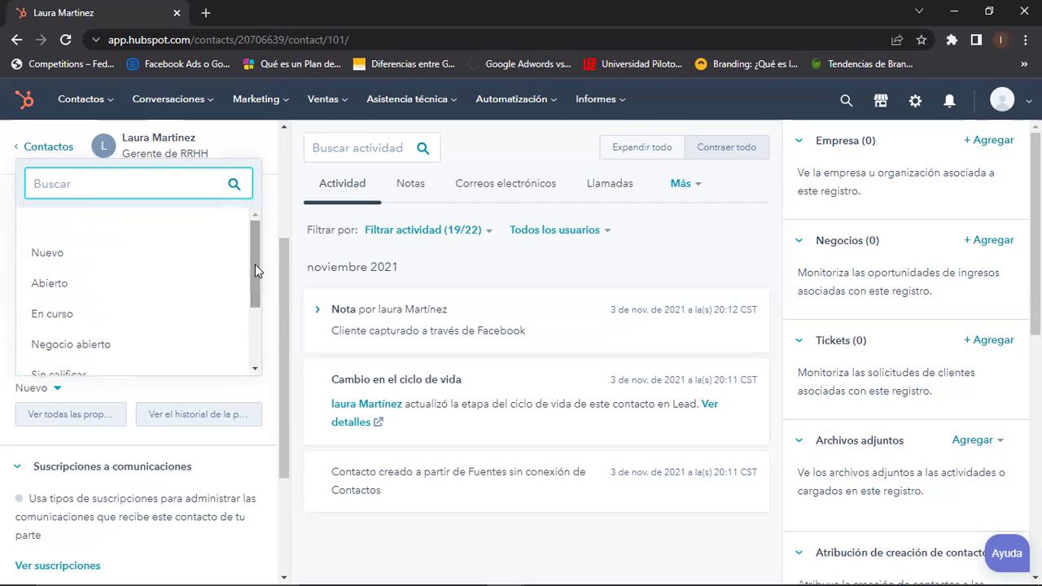
{"action": "left_click", "coordinate": [507, 293]}
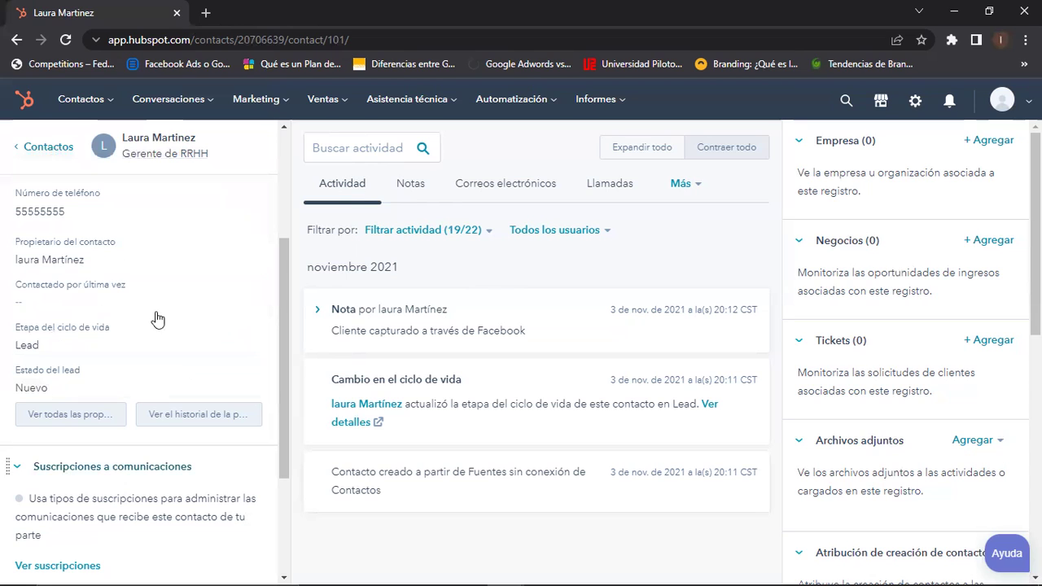
Collapse the Suscripciones a comunicaciones and Actividad del sitio web sections of the contact record.
{"action": "left_click", "coordinate": [16, 471]}
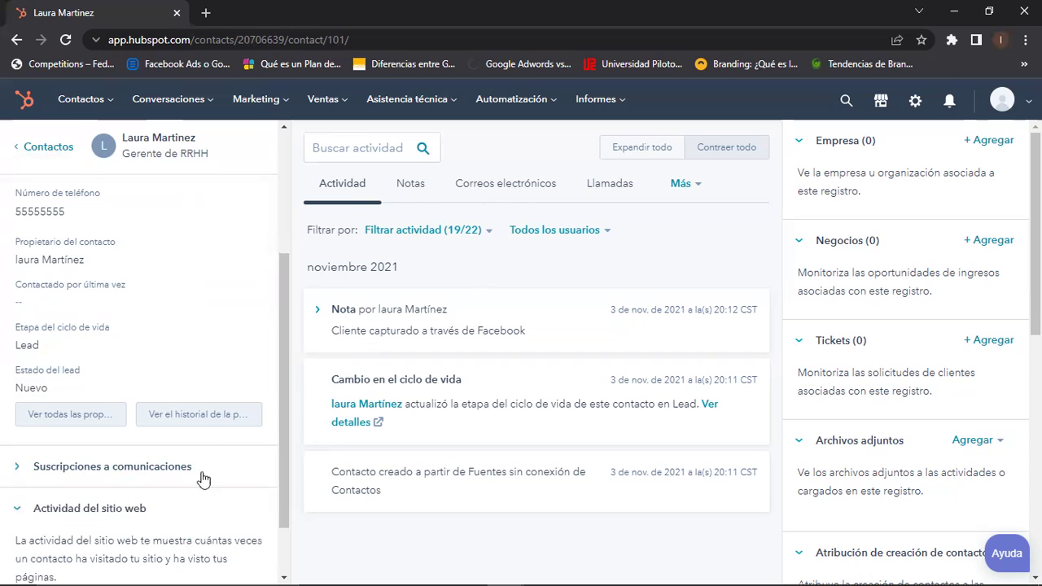
{"action": "left_click", "coordinate": [15, 511]}
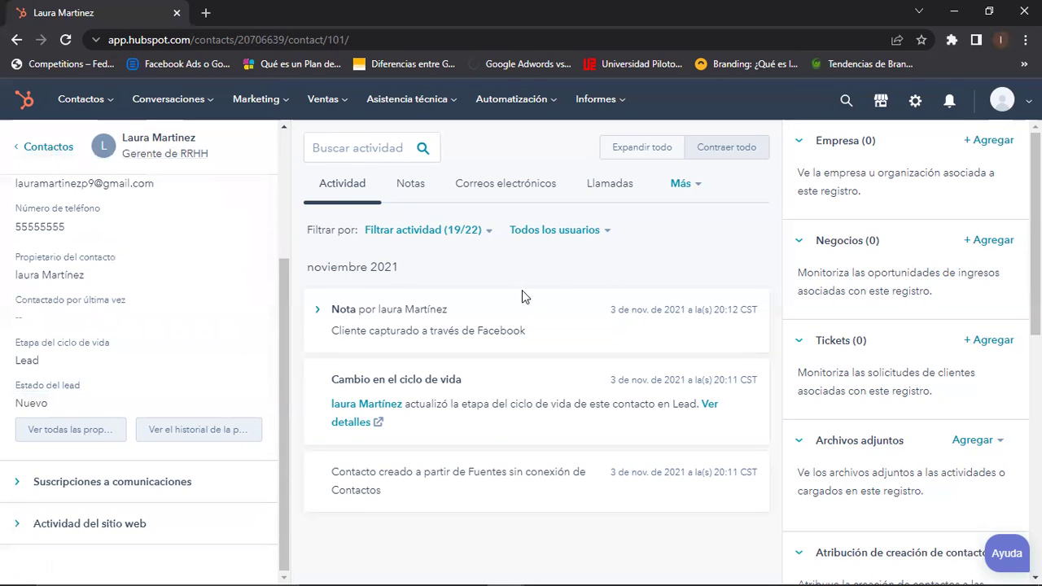
Write a new note for the contact reading "Se realizó una llamada para informarle de la cotización de la venta del vehículo XYZ".
{"action": "left_click", "coordinate": [417, 192]}
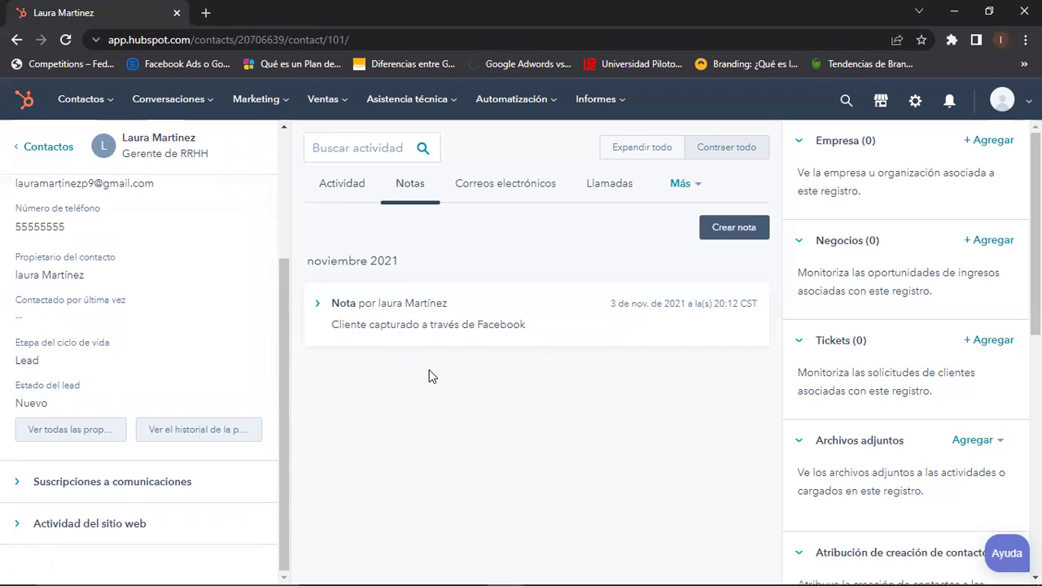
{"action": "left_click", "coordinate": [718, 235]}
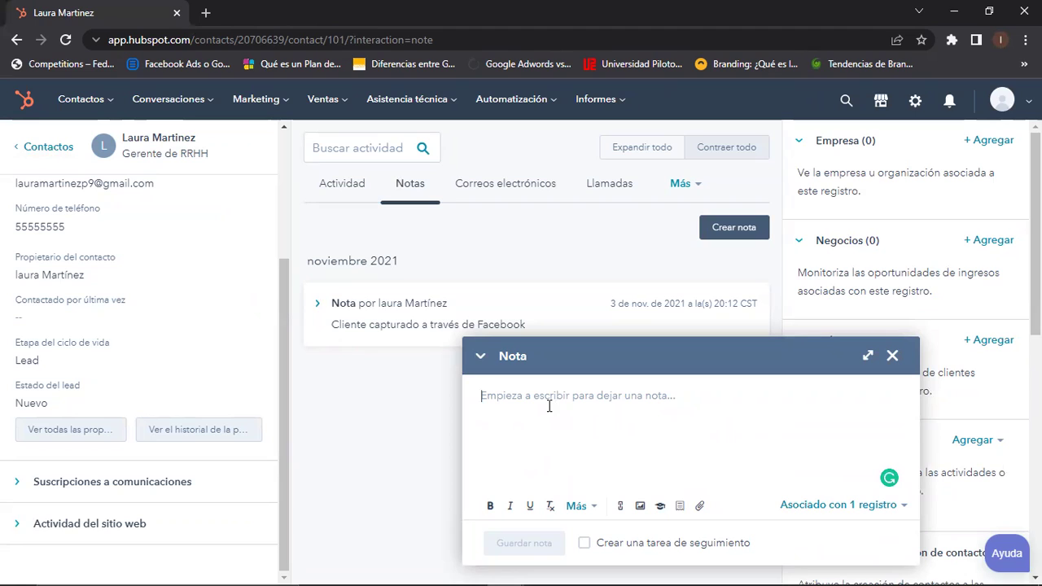
{"action": "type", "text": "Se re"}
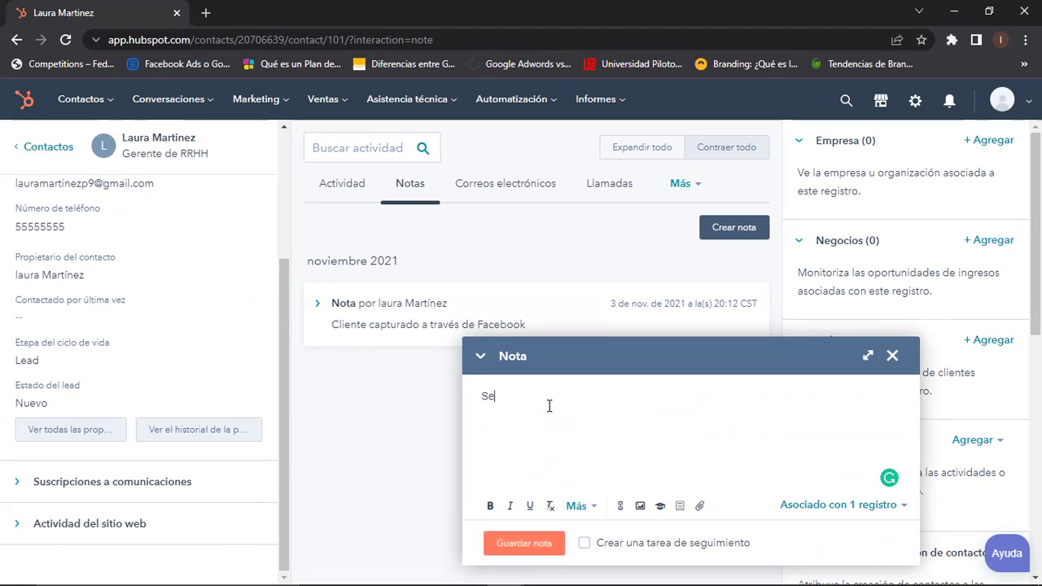
{"action": "key", "text": "BackSpace"}
{"action": "key", "text": "BackSpace"}
{"action": "type", "text": "realizó una llam"}
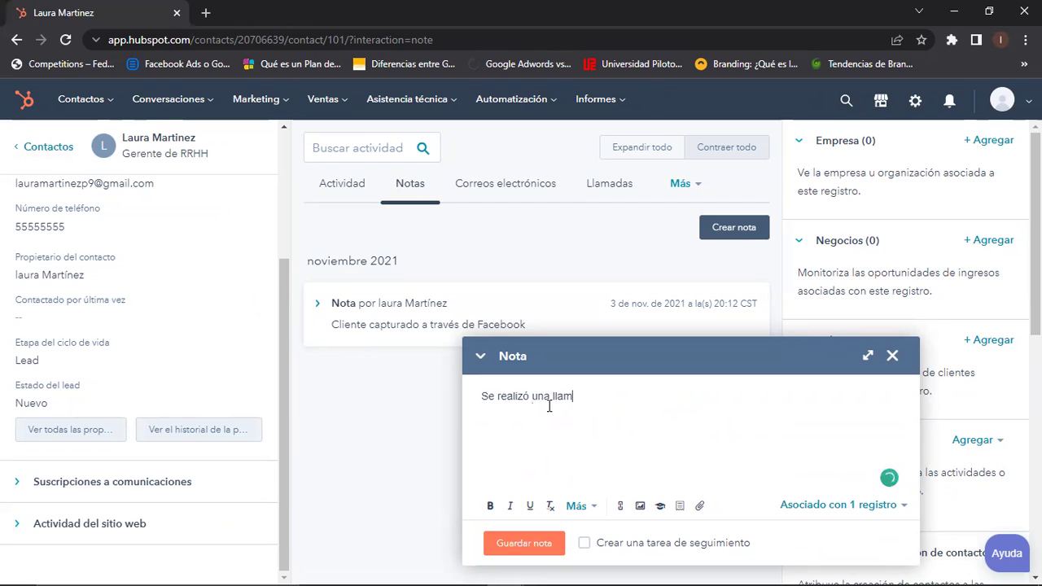
{"action": "type", "text": "ada"}
{"action": "key", "text": "BackSpace"}
{"action": "key", "text": "BackSpace"}
{"action": "key", "text": "BackSpace"}
{"action": "type", "text": "da para informarle "}
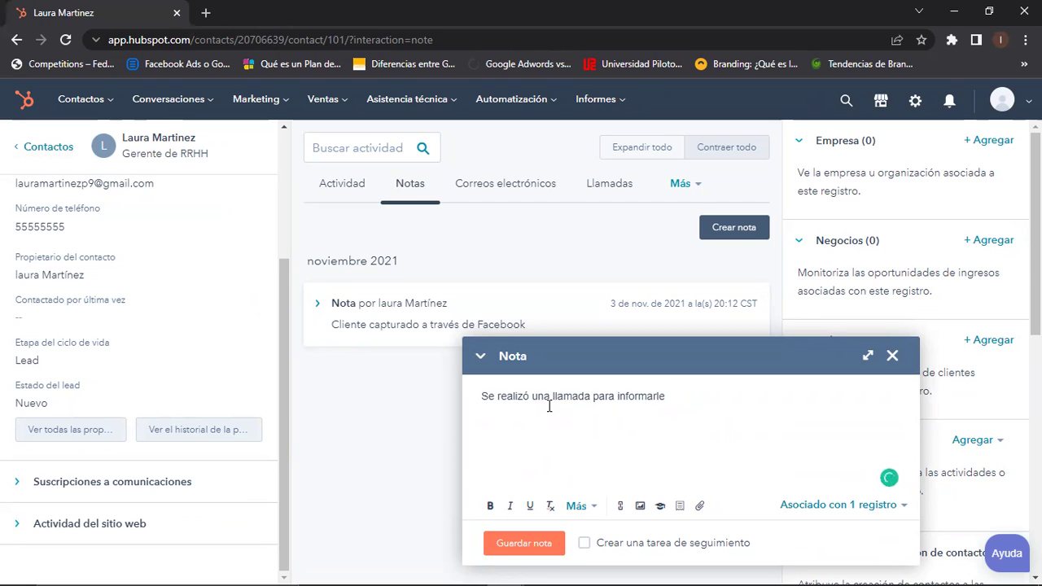
{"action": "type", "text": "de los product"}
{"action": "key", "text": "BackSpace"}
{"action": "key", "text": "BackSpace"}
{"action": "key", "text": "BackSpace"}
{"action": "key", "text": "BackSpace"}
{"action": "key", "text": "BackSpace"}
{"action": "key", "text": "BackSpace"}
{"action": "key", "text": "BackSpace"}
{"action": "key", "text": "BackSpace"}
{"action": "key", "text": "BackSpace"}
{"action": "key", "text": "BackSpace"}
{"action": "key", "text": "BackSpace"}
{"action": "type", "text": "la cotización de"}
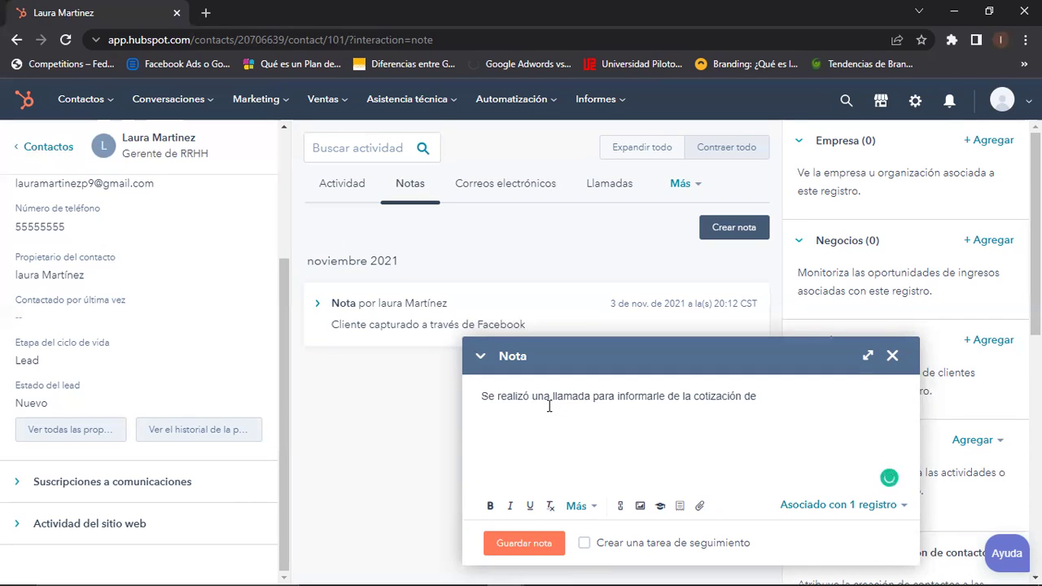
{"action": "type", "text": " la venta del vehículo XYZ"}
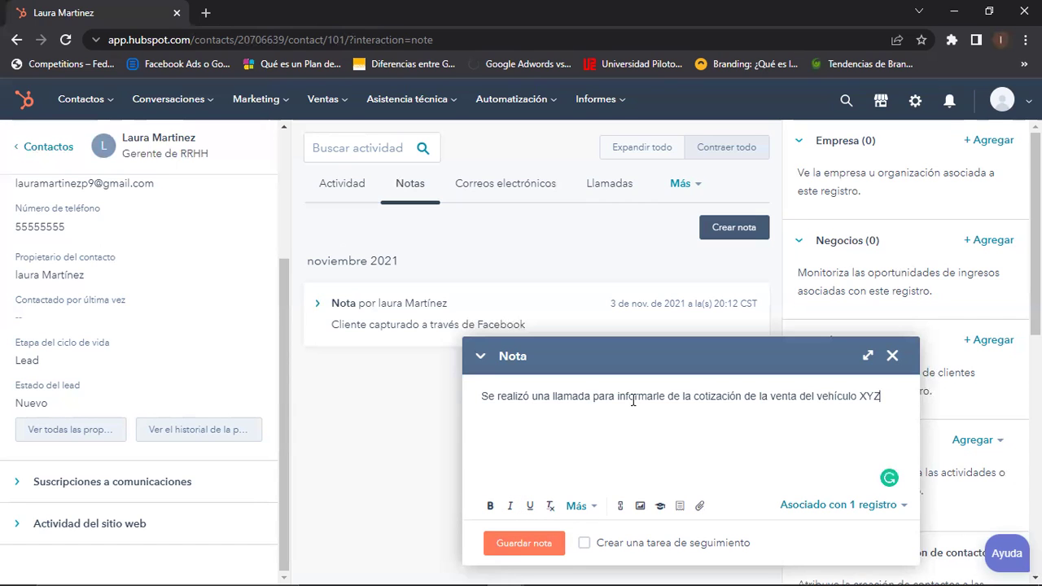
Add a follow-up task to the note, due "En 1 semana (marzo 29)".
{"action": "left_click_drag", "start_coordinate": [641, 364], "coordinate": [508, 248]}
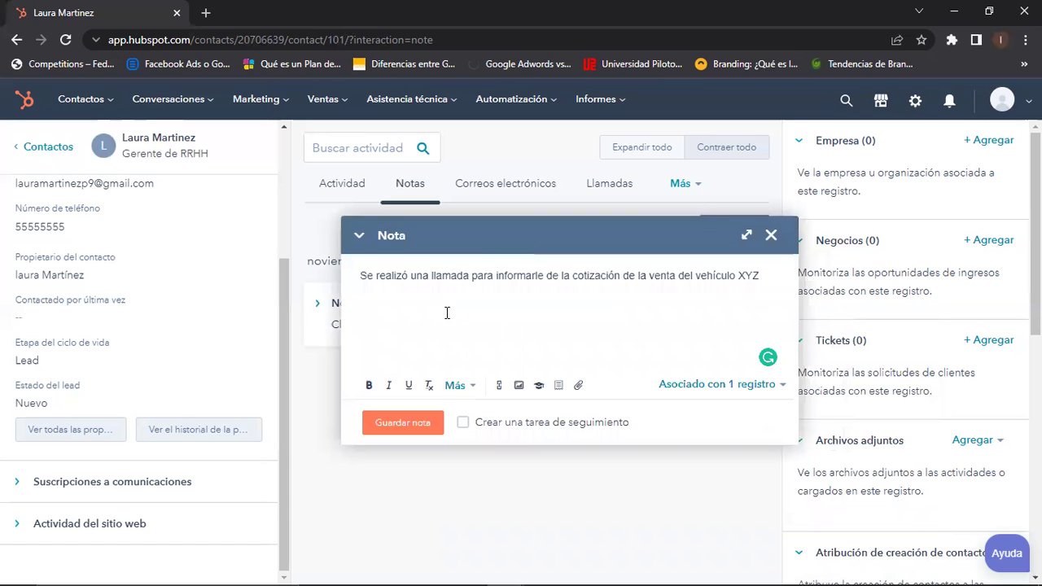
{"action": "left_click", "coordinate": [461, 424]}
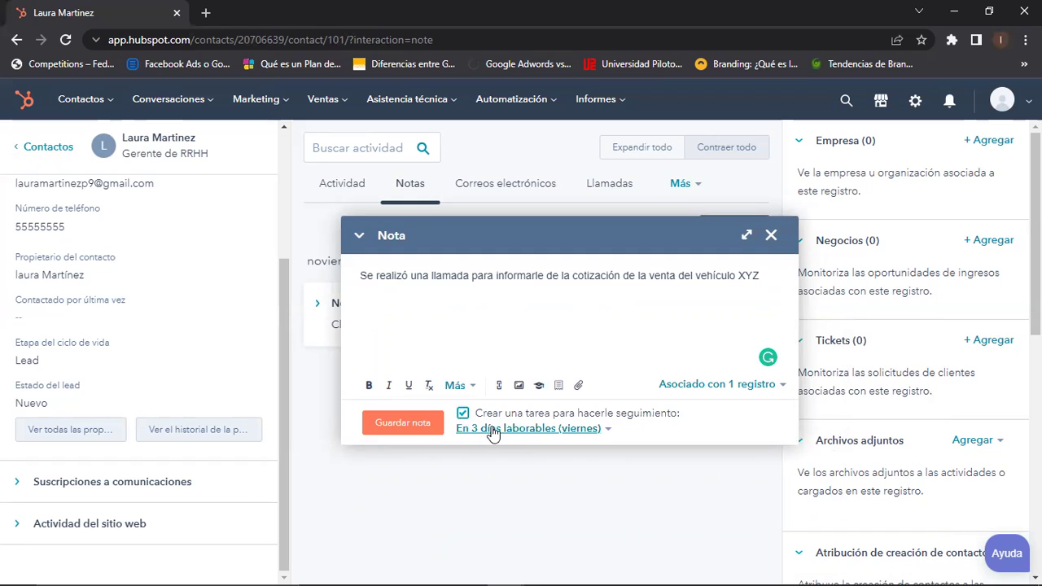
{"action": "left_click", "coordinate": [492, 433]}
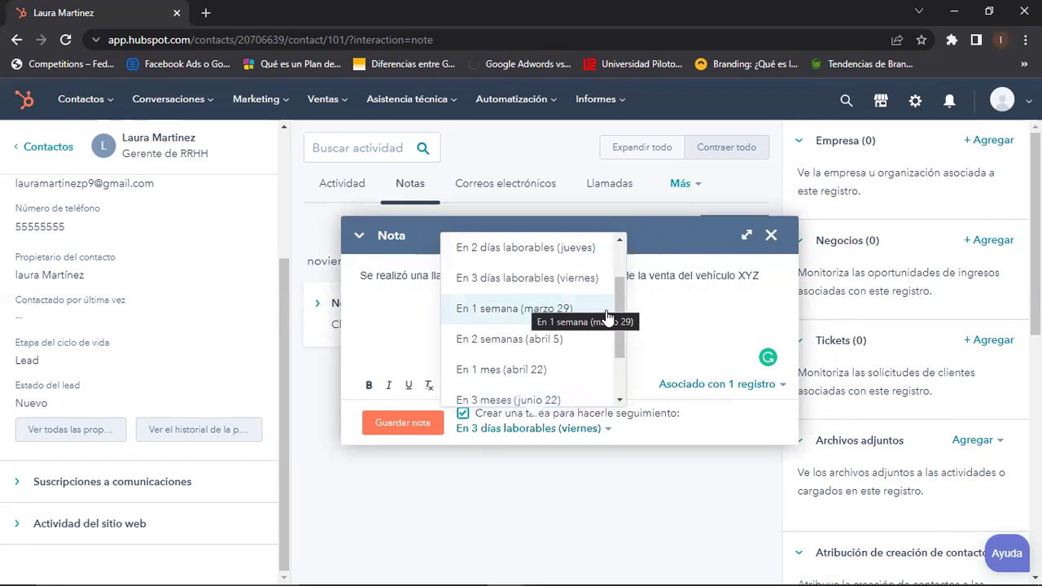
{"action": "mouse_move", "coordinate": [615, 323]}
{"action": "left_mouse_down"}
{"action": "mouse_move", "coordinate": [622, 351]}
{"action": "mouse_move", "coordinate": [618, 313]}
{"action": "left_mouse_up"}
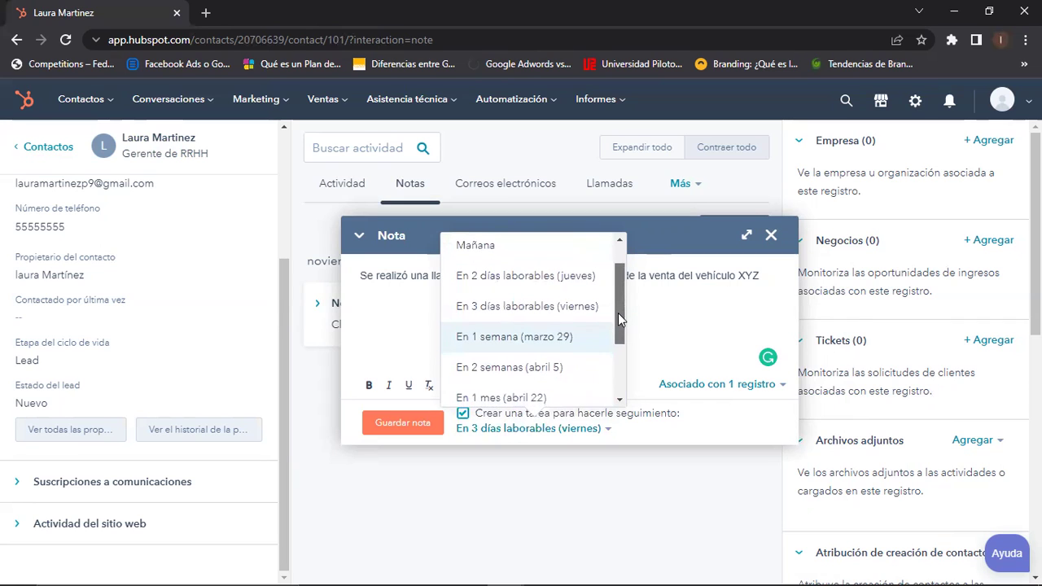
{"action": "left_click", "coordinate": [506, 345]}
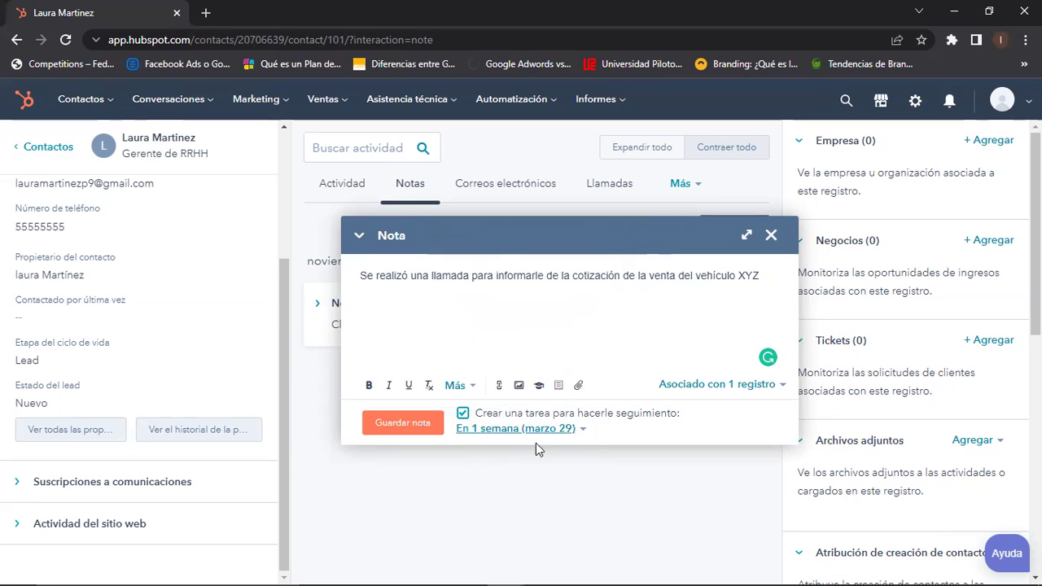
Look at the note's link creation form and its file attachment options without adding anything.
{"action": "left_click", "coordinate": [499, 387]}
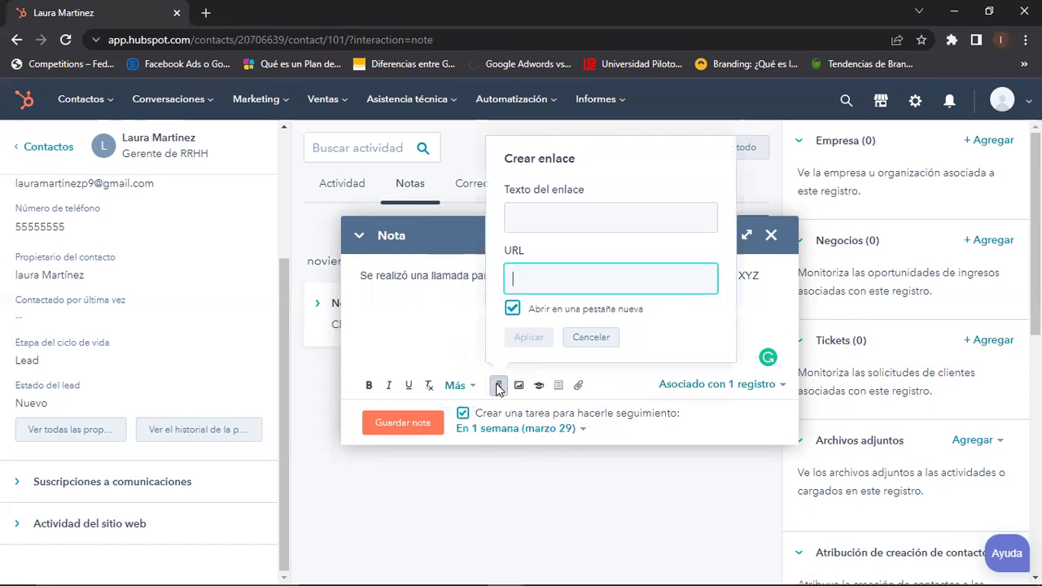
{"action": "left_click", "coordinate": [579, 386]}
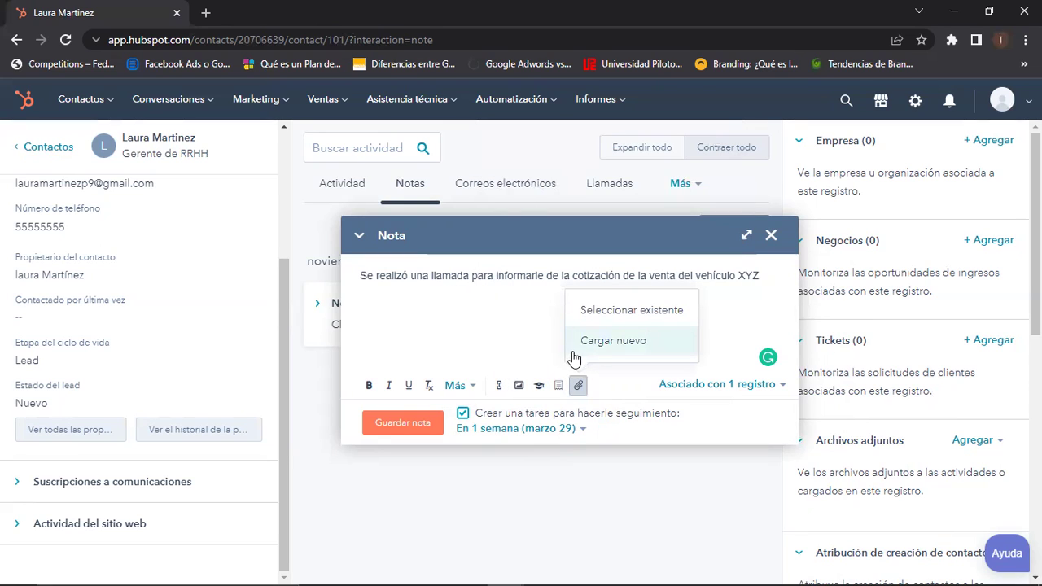
Save the note and review it with its follow-up task in the contact's activity timeline.
{"action": "left_click", "coordinate": [409, 430]}
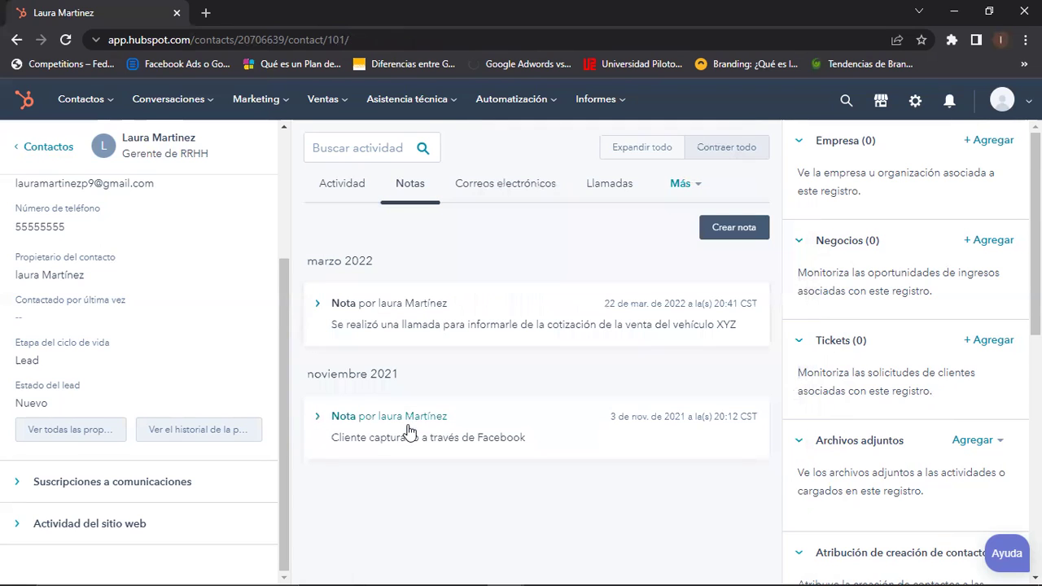
{"action": "left_click", "coordinate": [327, 187]}
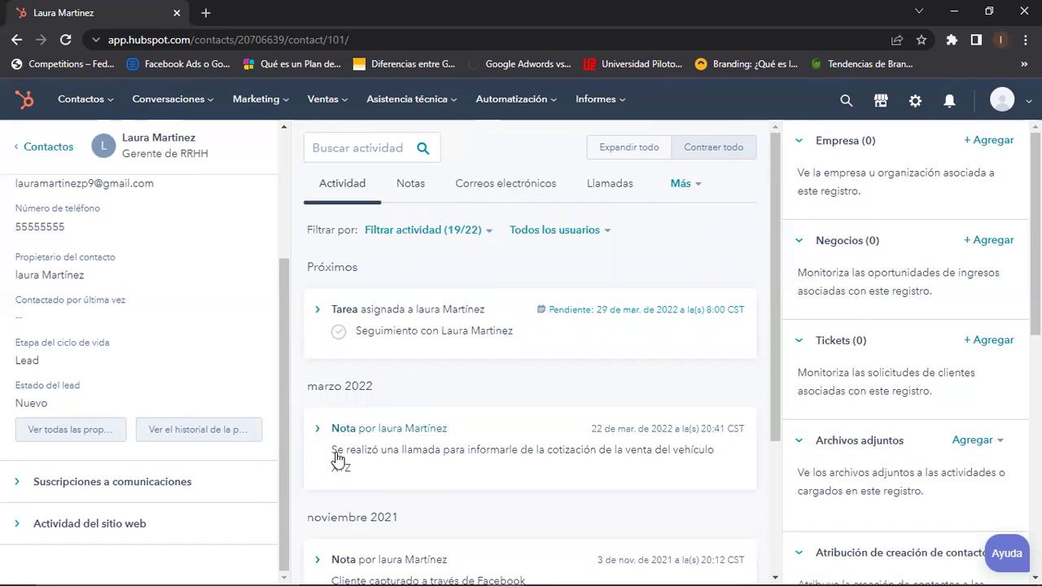
{"action": "mouse_move", "coordinate": [418, 429]}
Log a call described as "Se realizó llamada al cliente para confirmar la recepción de la cotización y su respuesta fue positiva".
{"action": "left_click", "coordinate": [619, 193]}
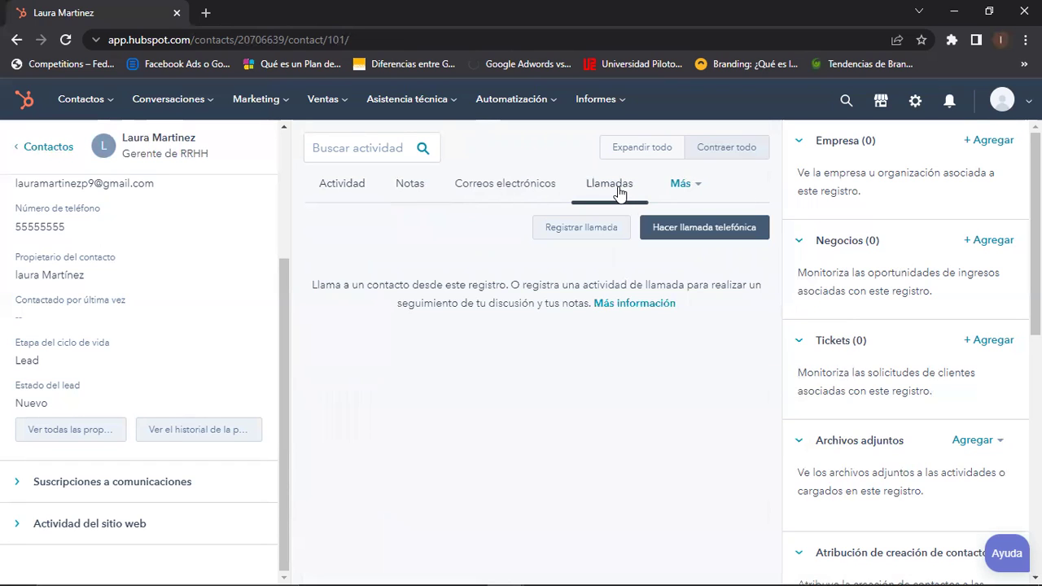
{"action": "left_click", "coordinate": [589, 236]}
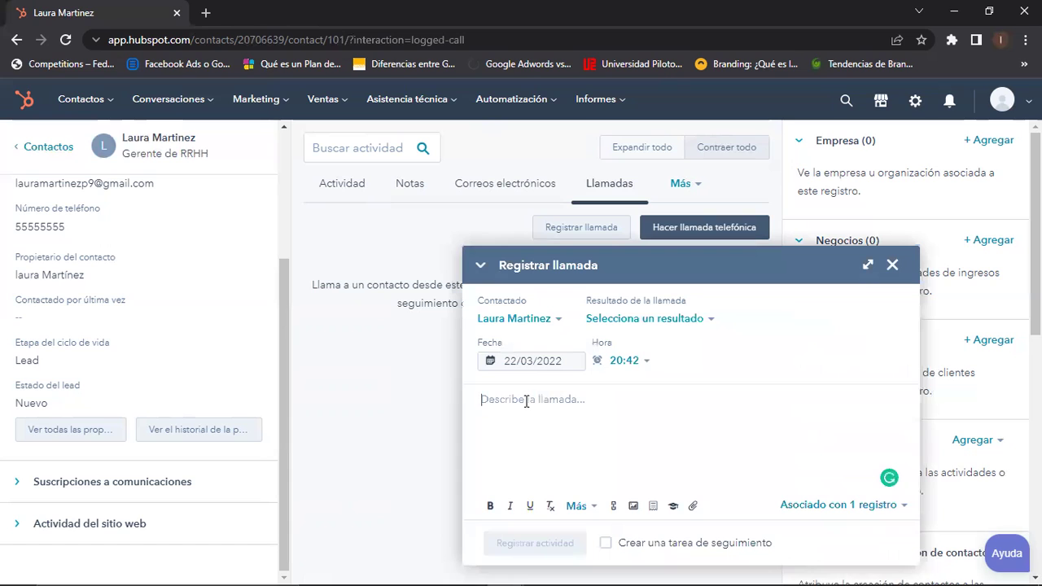
{"action": "type", "text": "Se "}
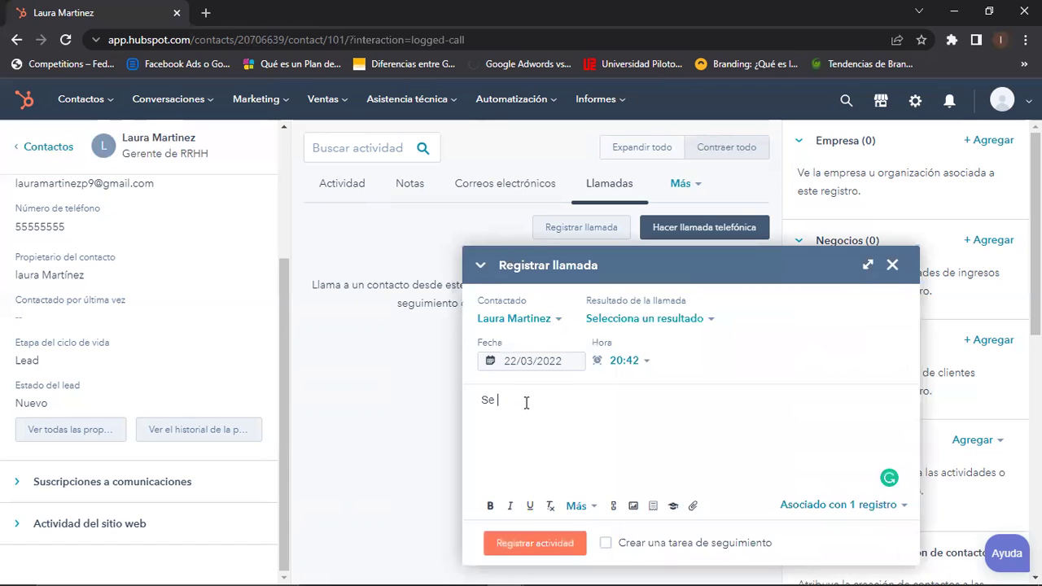
{"action": "type", "text": "realizó llama"}
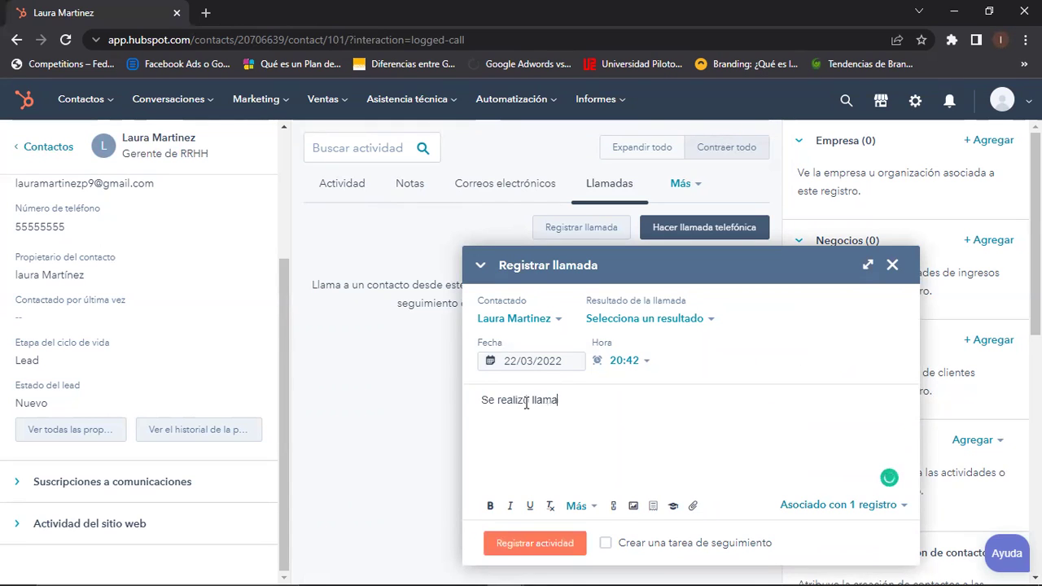
{"action": "type", "text": "da al cliente para co"}
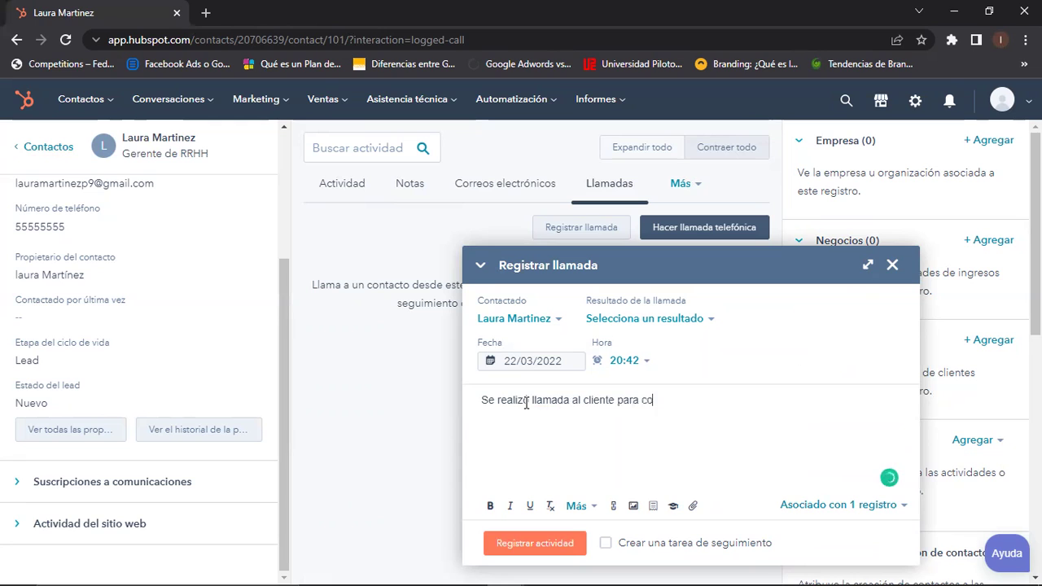
{"action": "type", "text": "nfirmar la recepción de la cotizaci"}
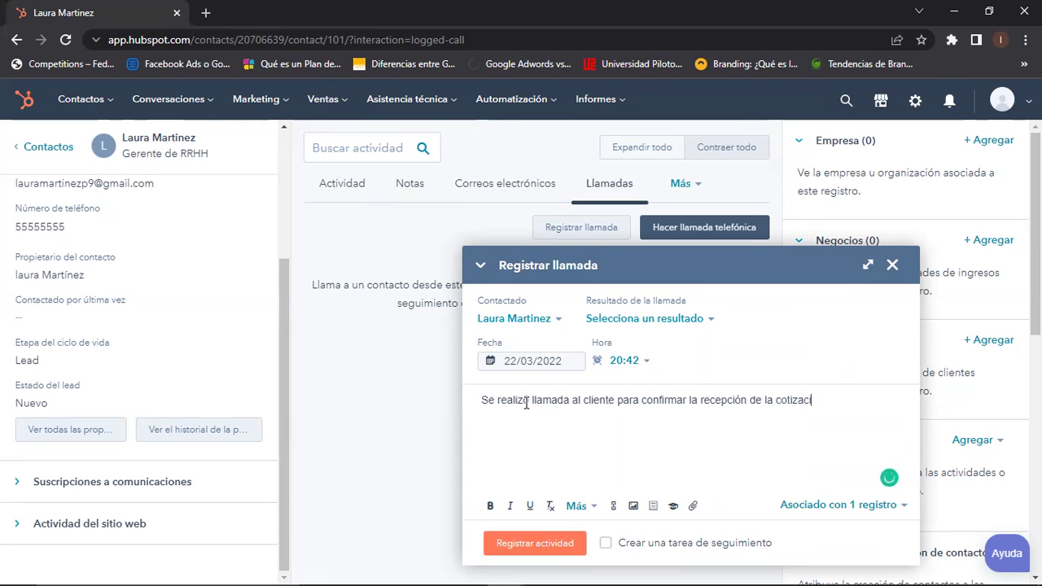
{"action": "type", "text": "ón y su respuesta fue positiva"}
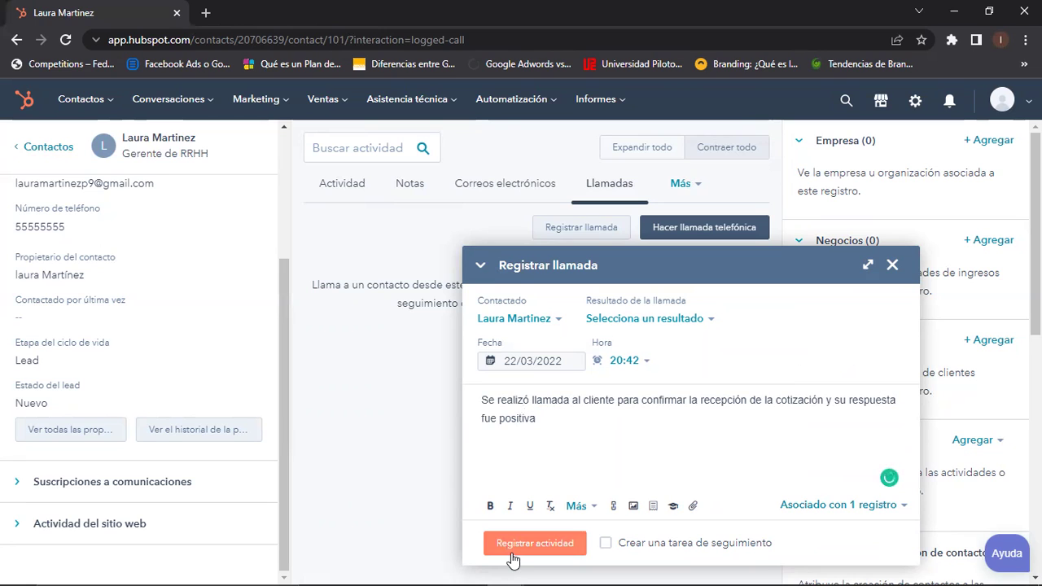
{"action": "left_click", "coordinate": [566, 543]}
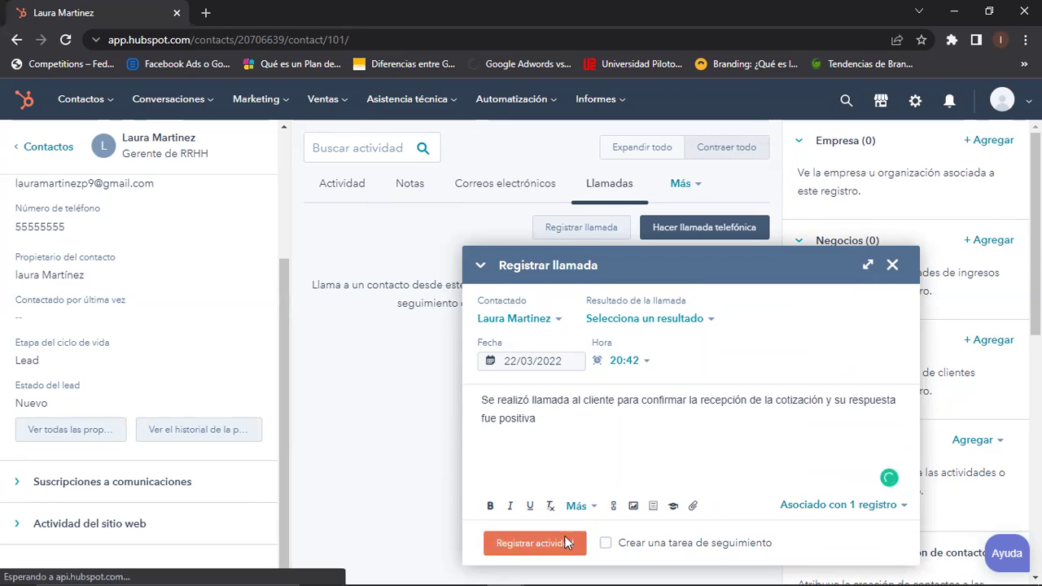
Reload the contact record and review its activity timeline and its Correos electrónicos section.
{"action": "left_click", "coordinate": [360, 194]}
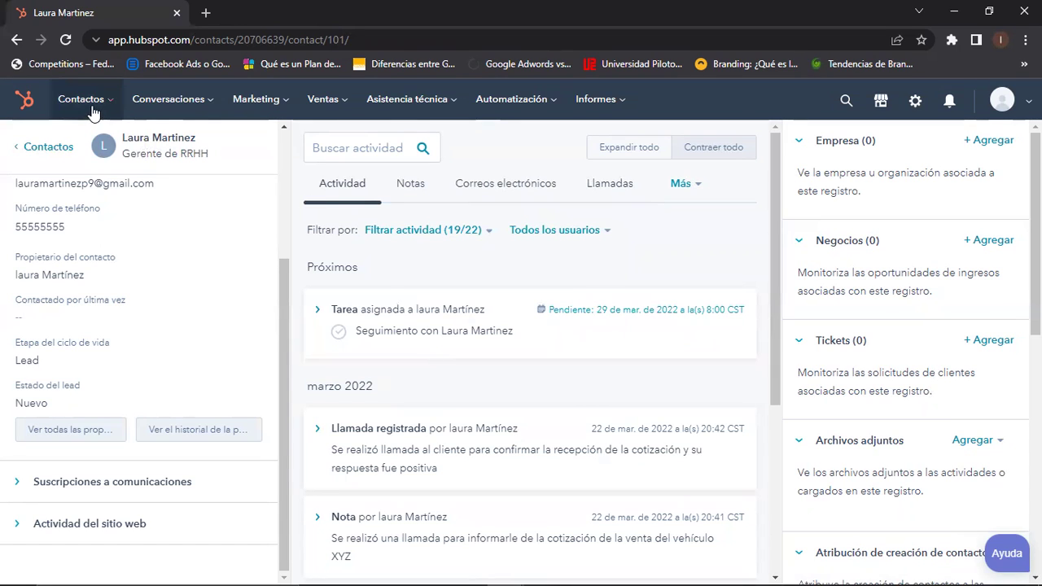
{"action": "left_click", "coordinate": [66, 39]}
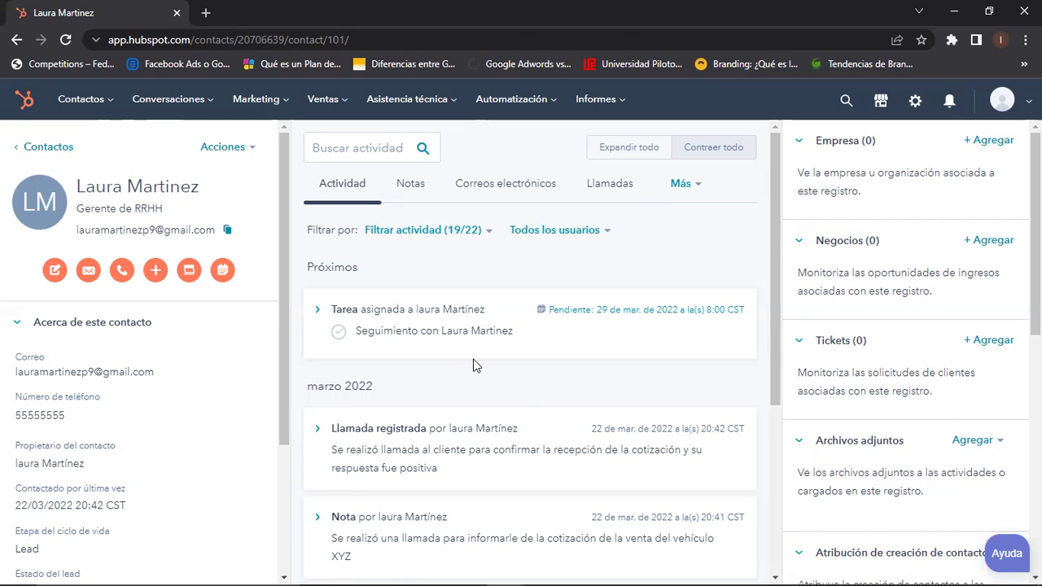
{"action": "left_click", "coordinate": [517, 194]}
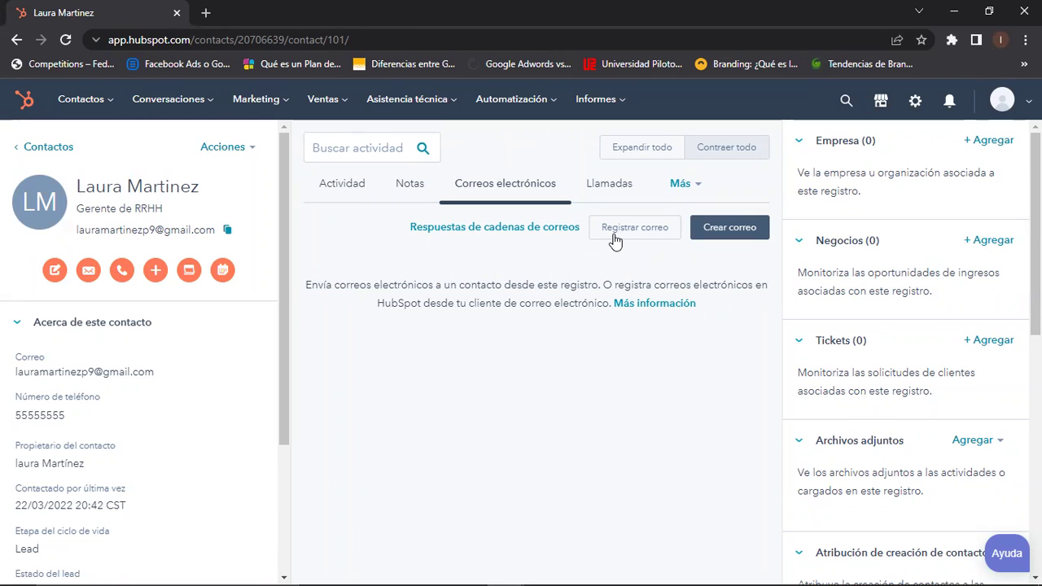
{"action": "left_click", "coordinate": [353, 184]}
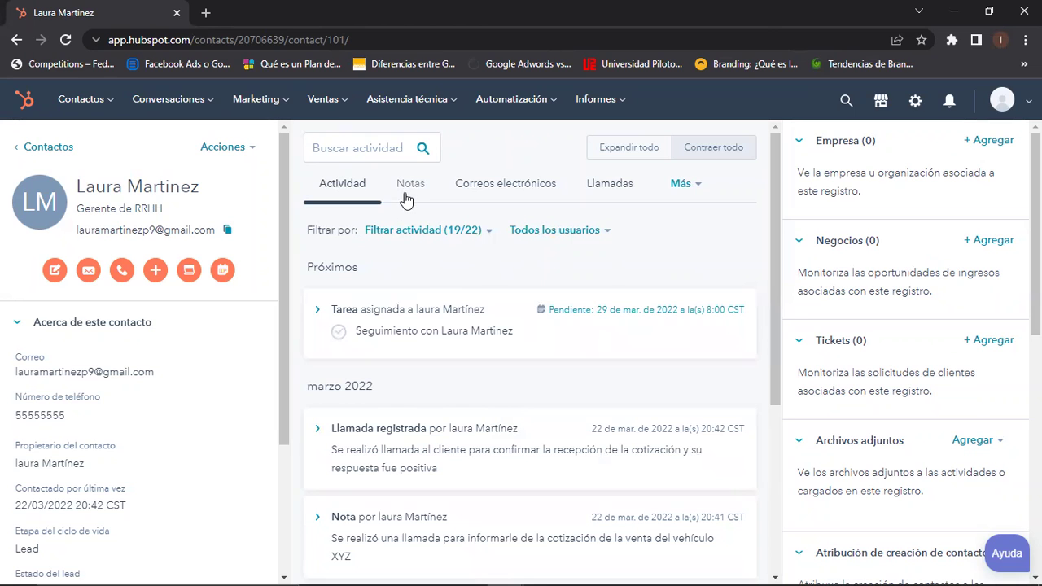
View the email account connection options offered for creating an email to the contact, and close them.
{"action": "left_click", "coordinate": [513, 192]}
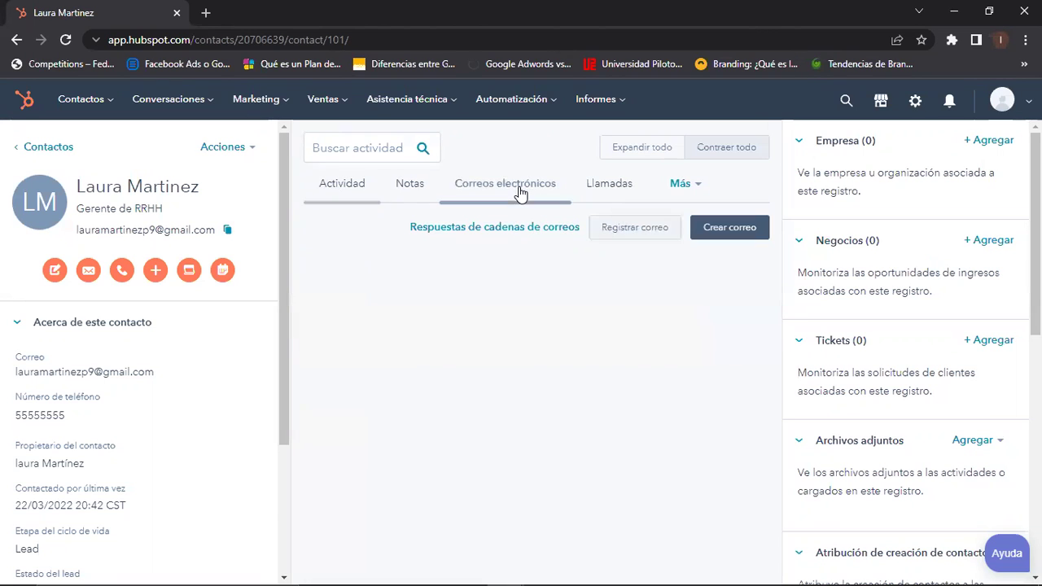
{"action": "left_click", "coordinate": [727, 231]}
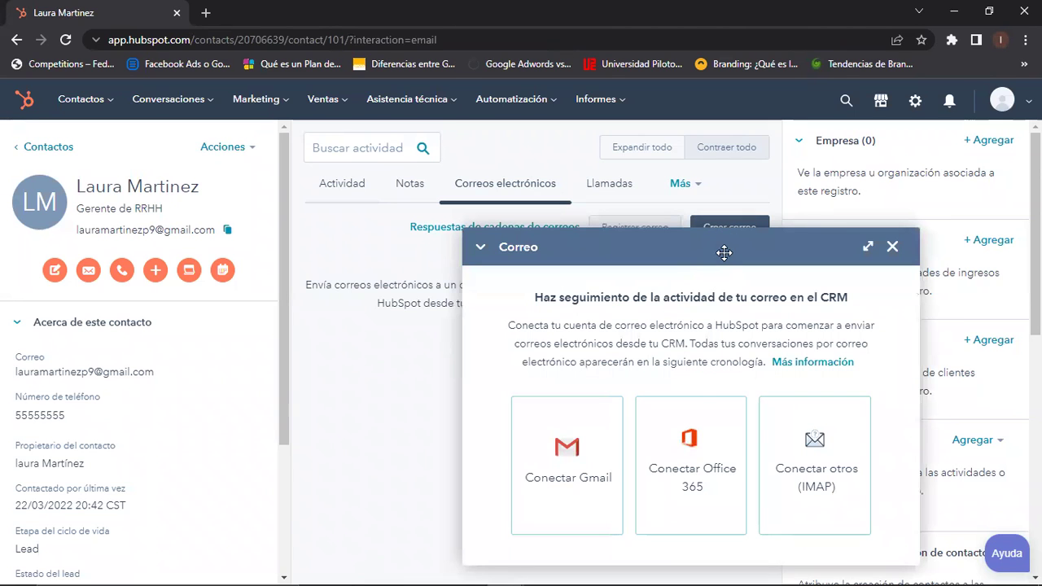
{"action": "left_click_drag", "start_coordinate": [716, 250], "coordinate": [629, 191]}
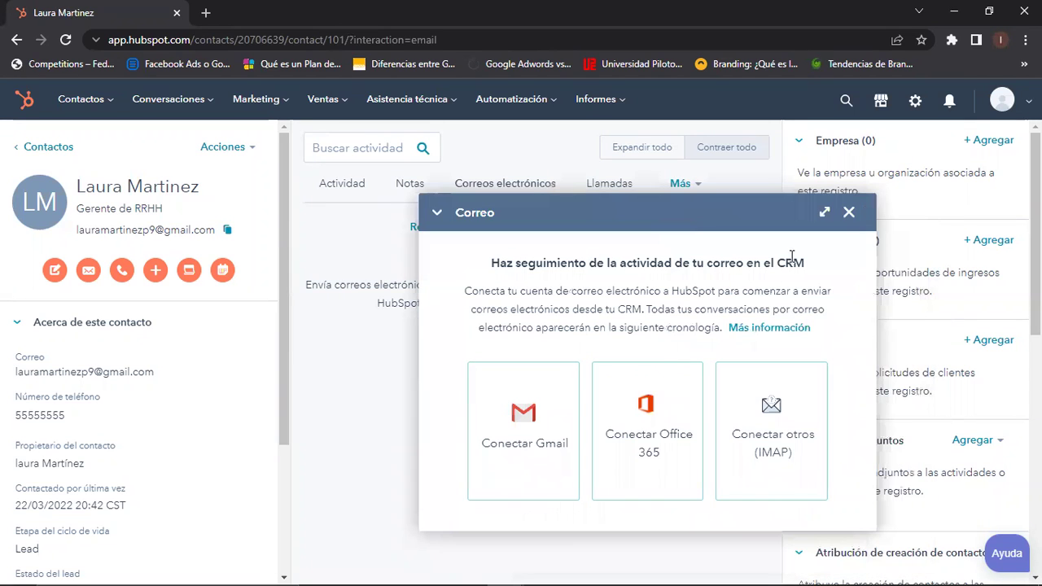
{"action": "left_click", "coordinate": [849, 212]}
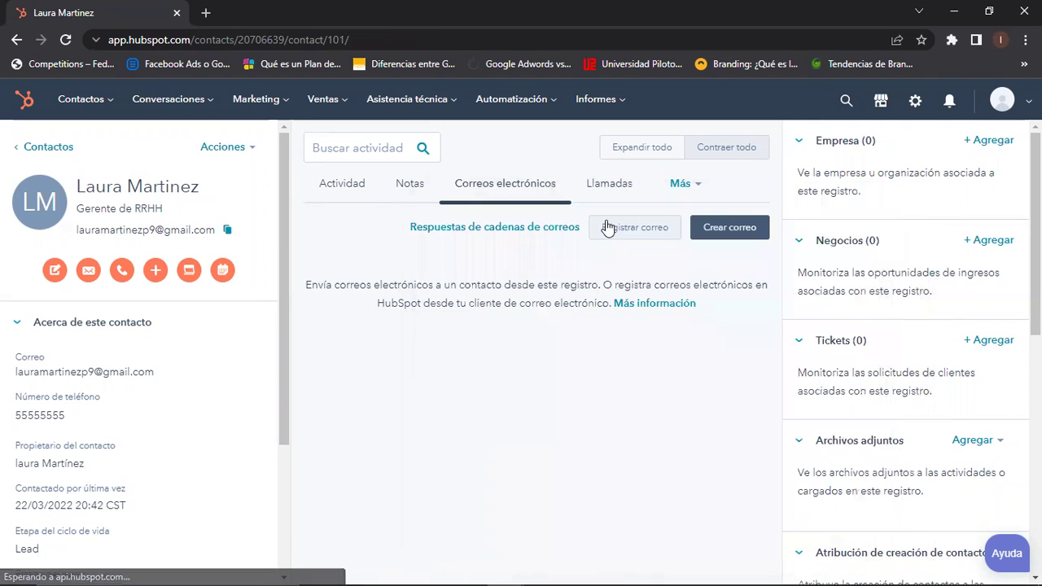
Start logging an email for the contact with the description "nskcskskndxcnxcnxn".
{"action": "left_click", "coordinate": [607, 230]}
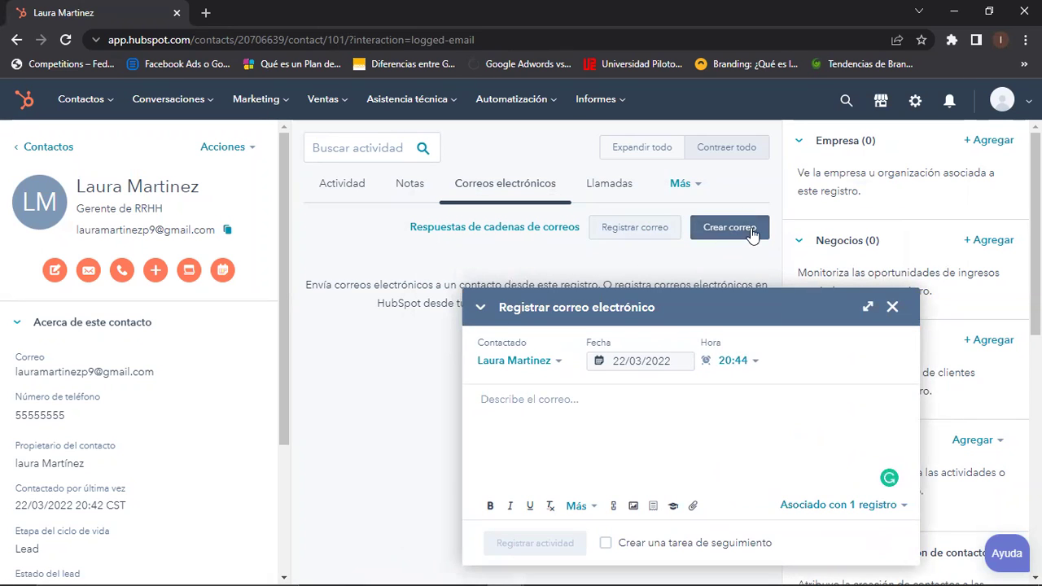
{"action": "left_click", "coordinate": [501, 413]}
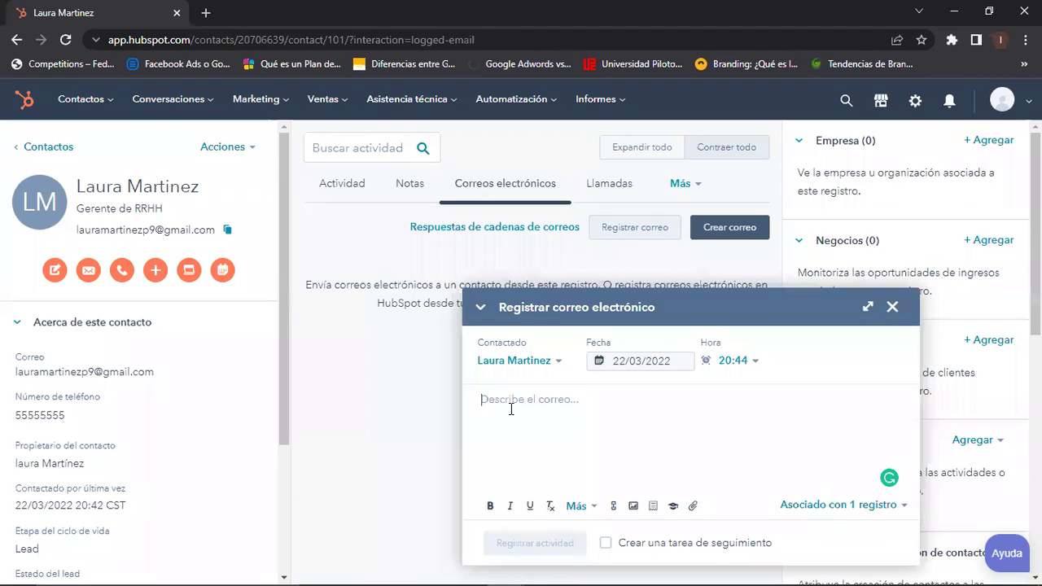
{"action": "type", "text": "nskcsksknd"}
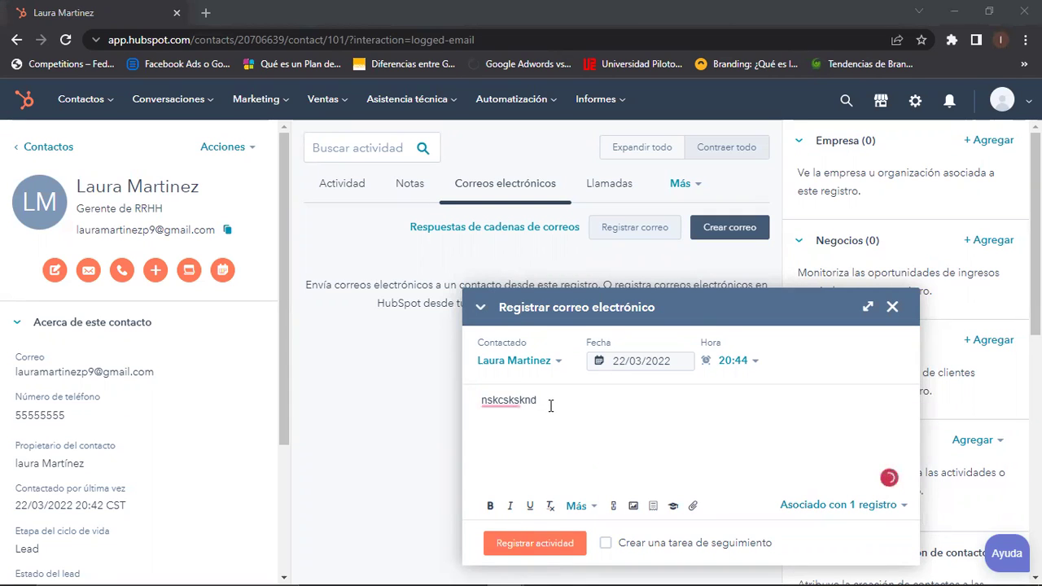
{"action": "type", "text": "xcxxcnxn"}
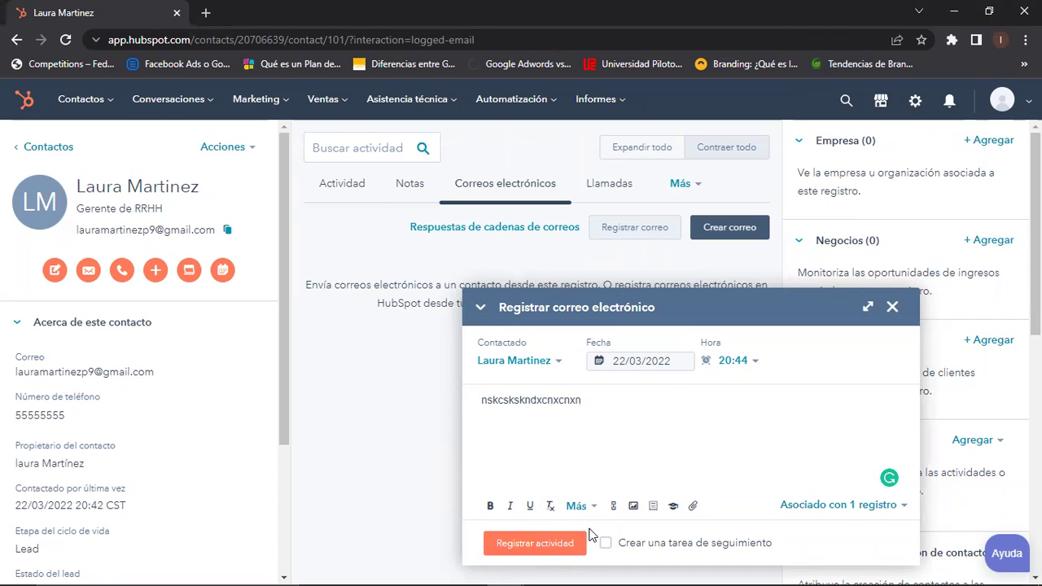
Add a follow-up task due "En 2 semanas (abril 5)" to the email log and register the activity.
{"action": "left_click", "coordinate": [605, 544]}
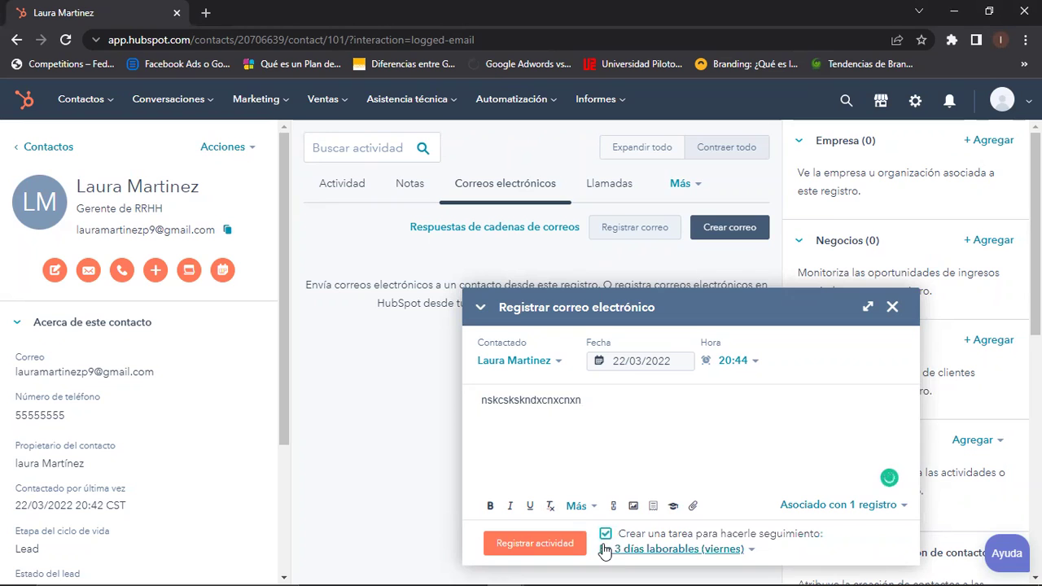
{"action": "left_click", "coordinate": [619, 549]}
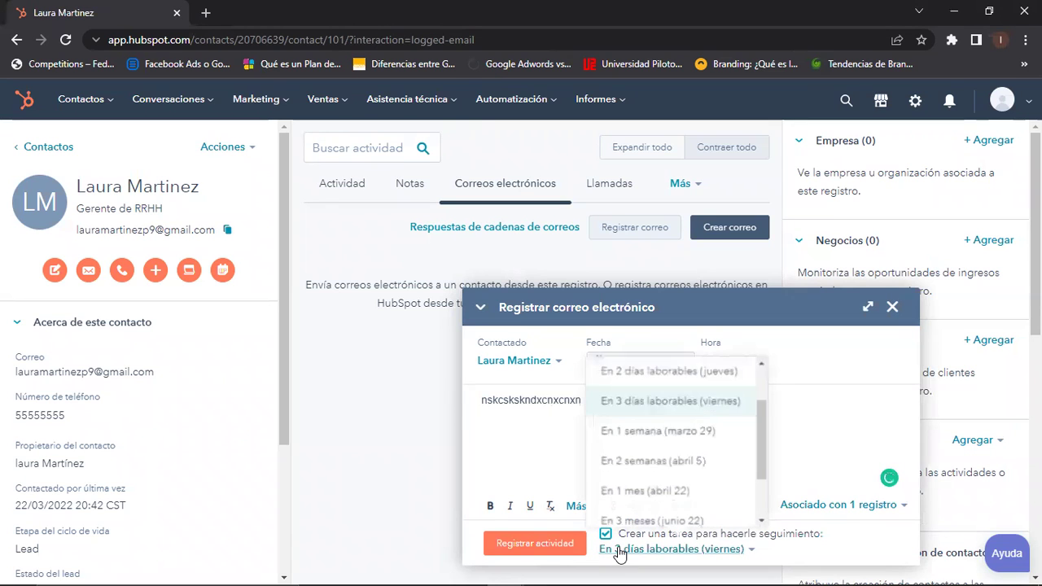
{"action": "mouse_move", "coordinate": [760, 440]}
{"action": "left_mouse_down"}
{"action": "mouse_move", "coordinate": [751, 473]}
{"action": "mouse_move", "coordinate": [750, 447]}
{"action": "left_mouse_up"}
{"action": "left_click", "coordinate": [675, 463]}
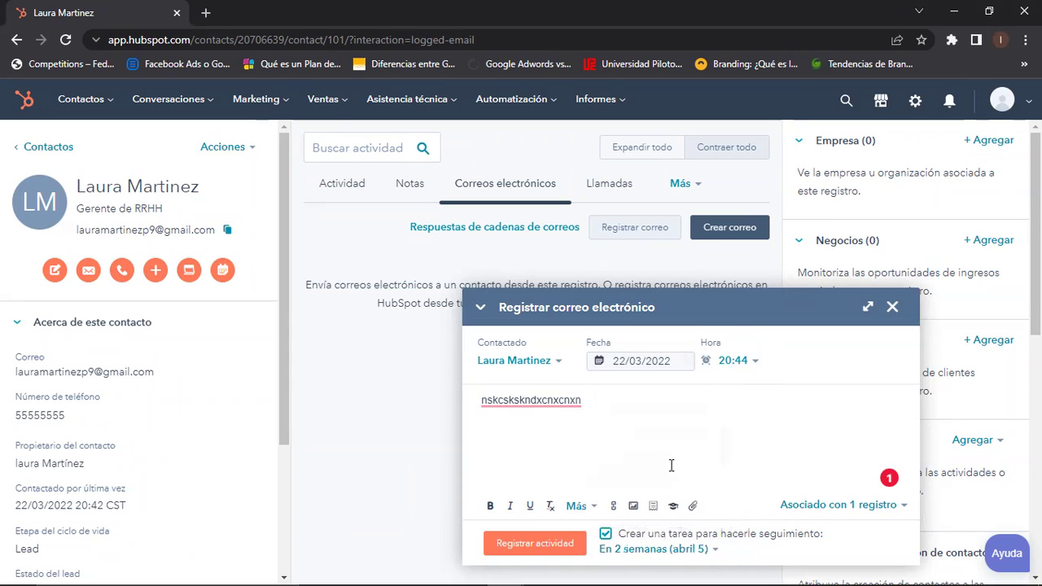
{"action": "left_click", "coordinate": [550, 551]}
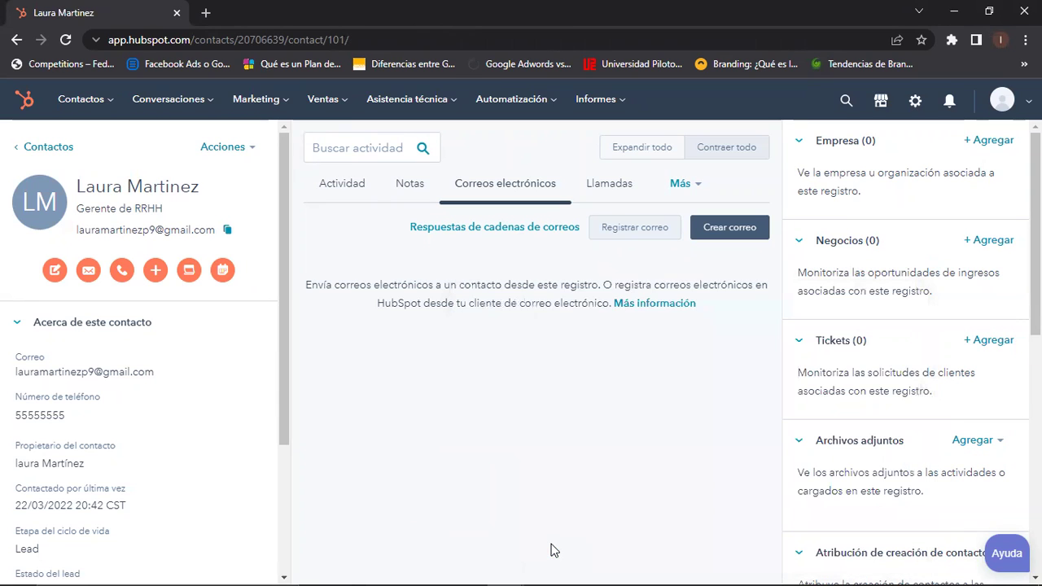
In the activity timeline, prefix the title of the task due 29 March with "Enviar correo de seguimiento" and save it.
{"action": "left_click", "coordinate": [332, 193]}
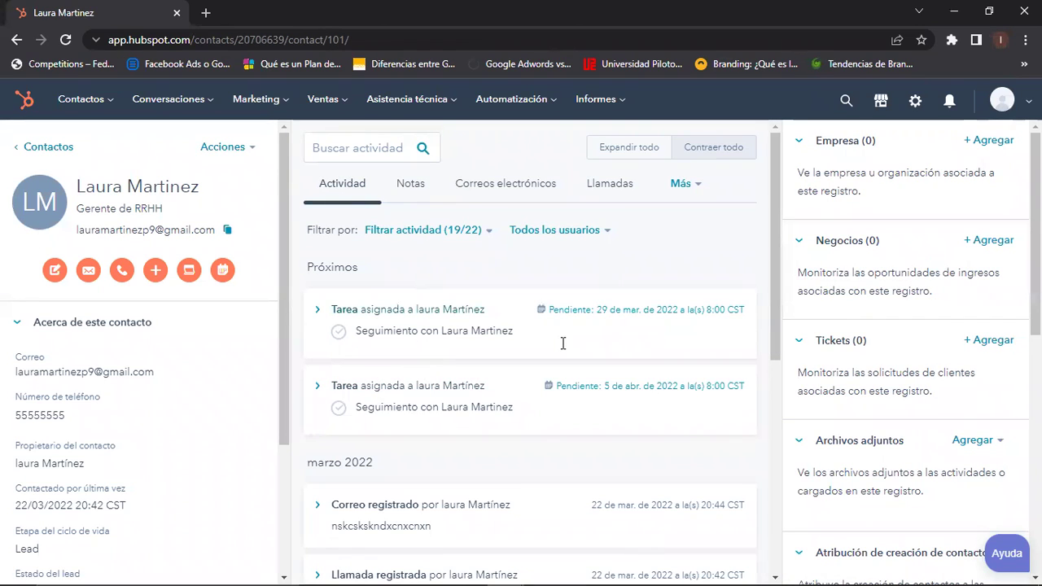
{"action": "left_click", "coordinate": [622, 326]}
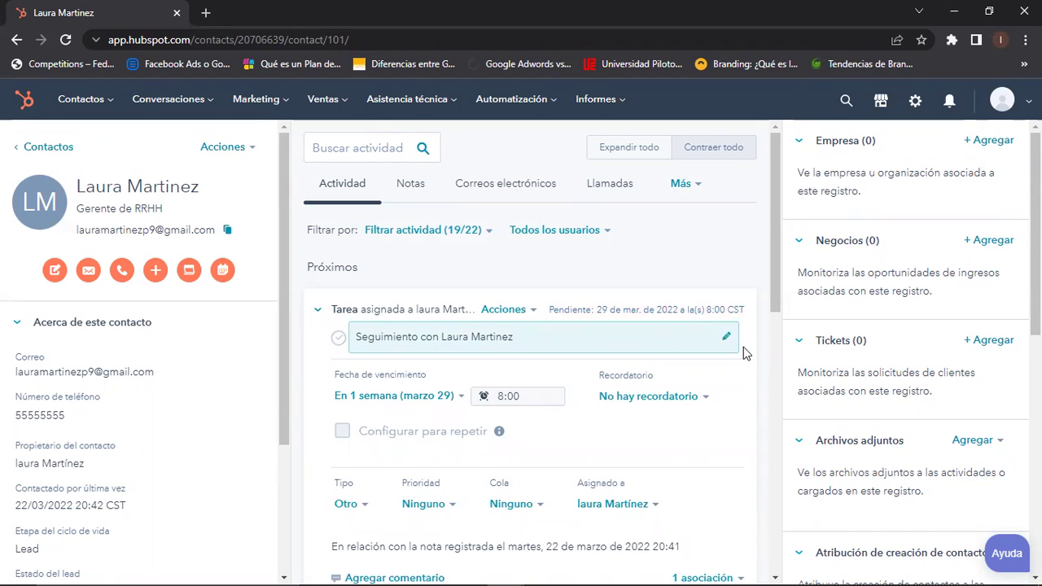
{"action": "left_click", "coordinate": [726, 336]}
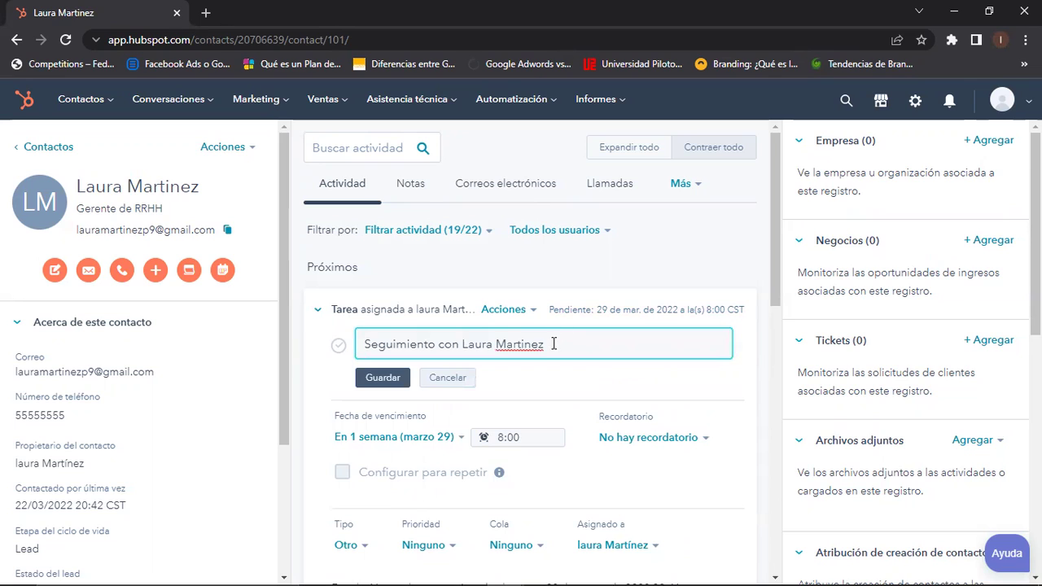
{"action": "mouse_move", "coordinate": [554, 343]}
{"action": "left_mouse_down"}
{"action": "mouse_move", "coordinate": [493, 344]}
{"action": "mouse_move", "coordinate": [554, 344]}
{"action": "left_mouse_up"}
{"action": "left_click", "coordinate": [366, 344]}
{"action": "type", "text": "Enviar correo de seguimiento"}
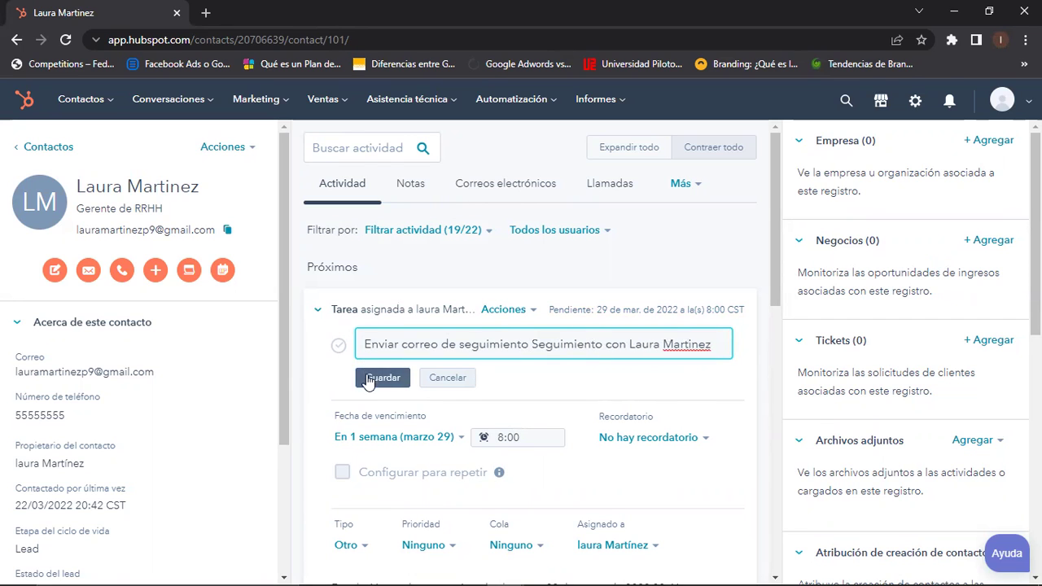
{"action": "left_click", "coordinate": [368, 379]}
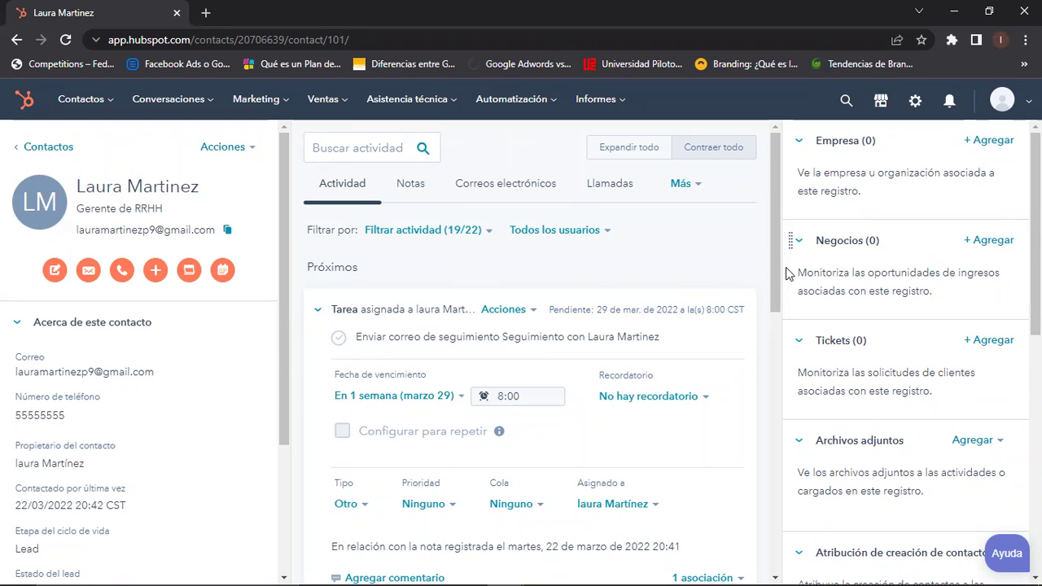
{"action": "left_click_drag", "start_coordinate": [774, 277], "coordinate": [759, 553]}
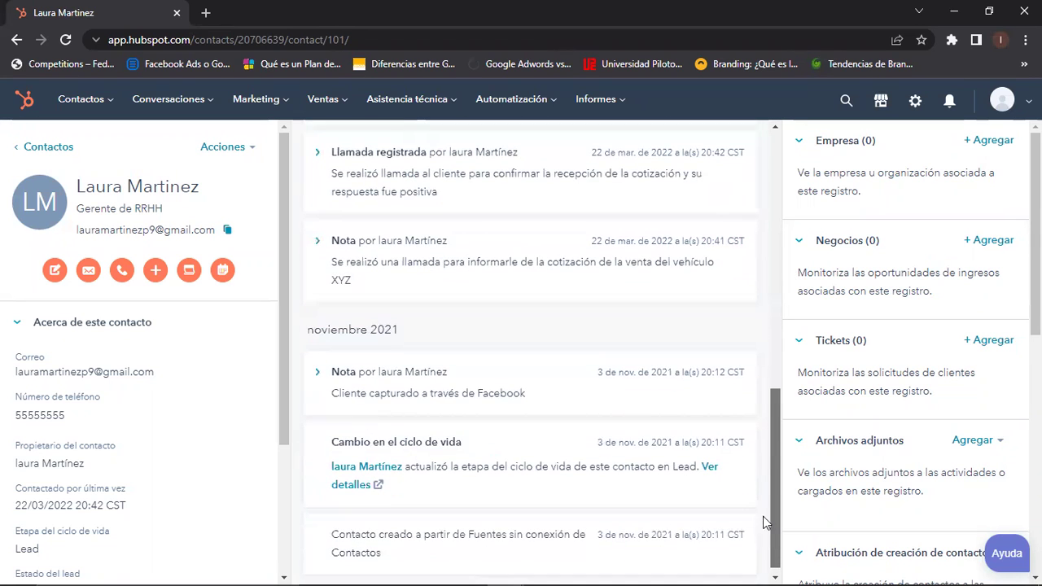
{"action": "scroll", "coordinate": [769, 244], "scroll_direction": "up", "scroll_amount": 15}
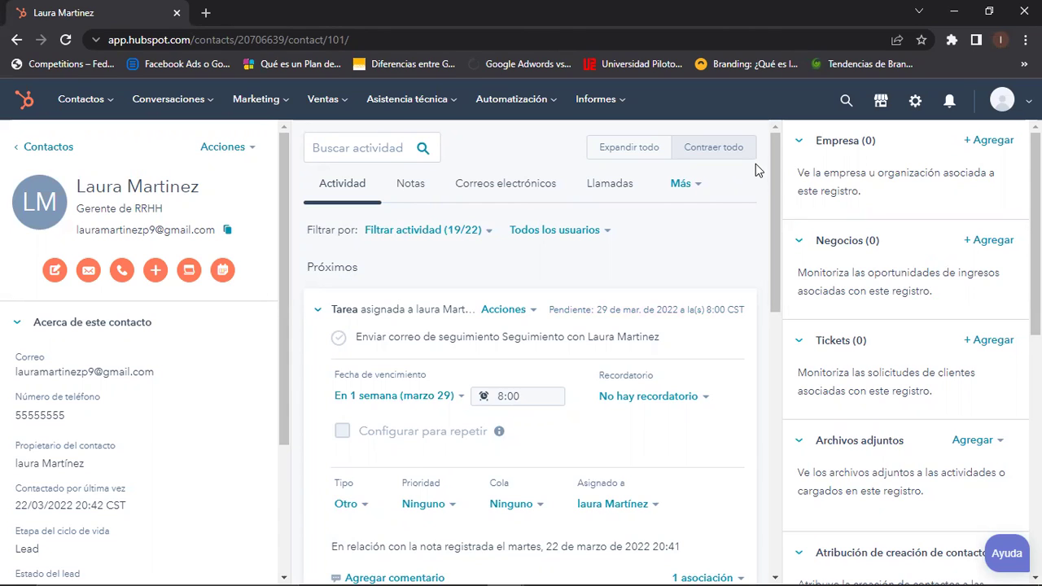
{"action": "mouse_move", "coordinate": [775, 187]}
{"action": "left_mouse_down"}
{"action": "mouse_move", "coordinate": [779, 431]}
{"action": "mouse_move", "coordinate": [778, 196]}
{"action": "left_mouse_up"}
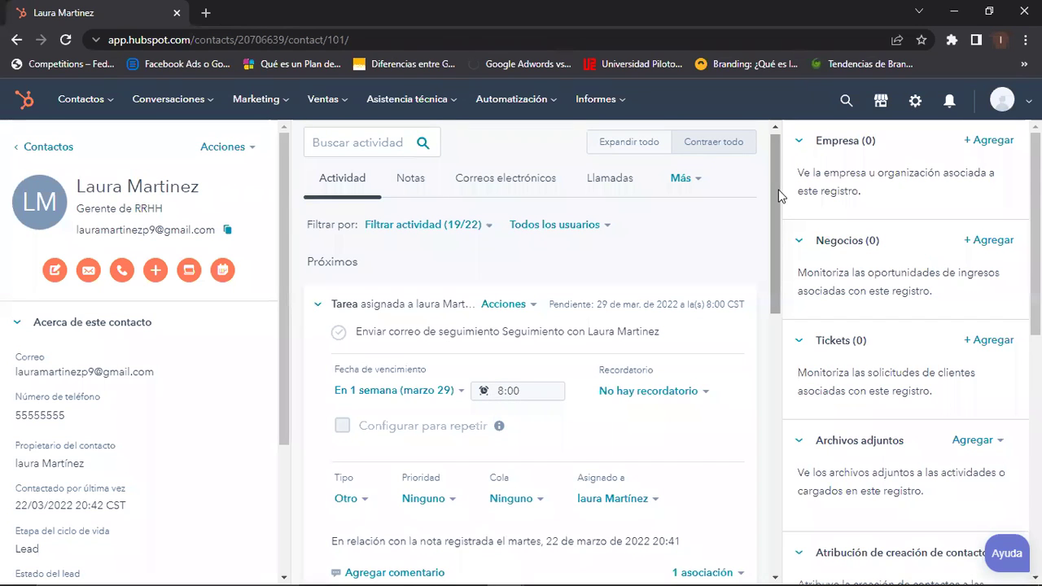
{"action": "left_click_drag", "start_coordinate": [775, 197], "coordinate": [742, 194]}
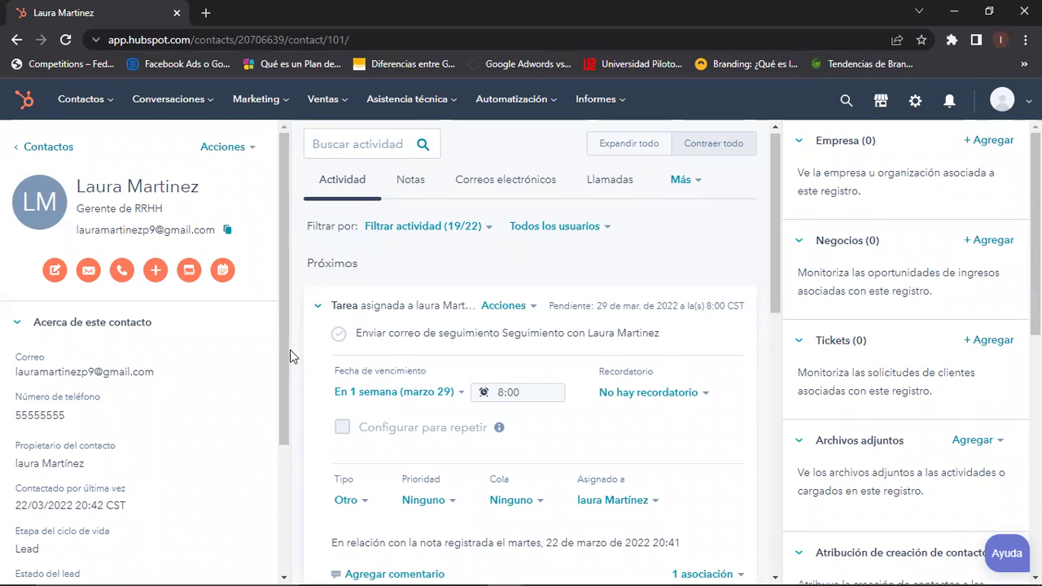
Set the contact's Etapa del ciclo de vida to Oportunidad, save the change and dismiss the notification.
{"action": "left_click_drag", "start_coordinate": [285, 363], "coordinate": [269, 478]}
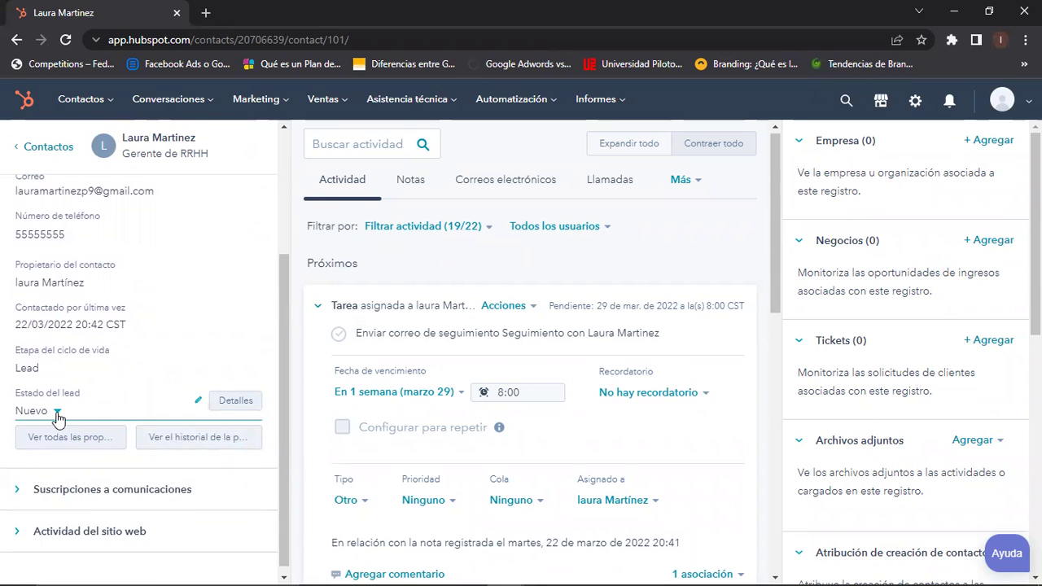
{"action": "left_click", "coordinate": [51, 370]}
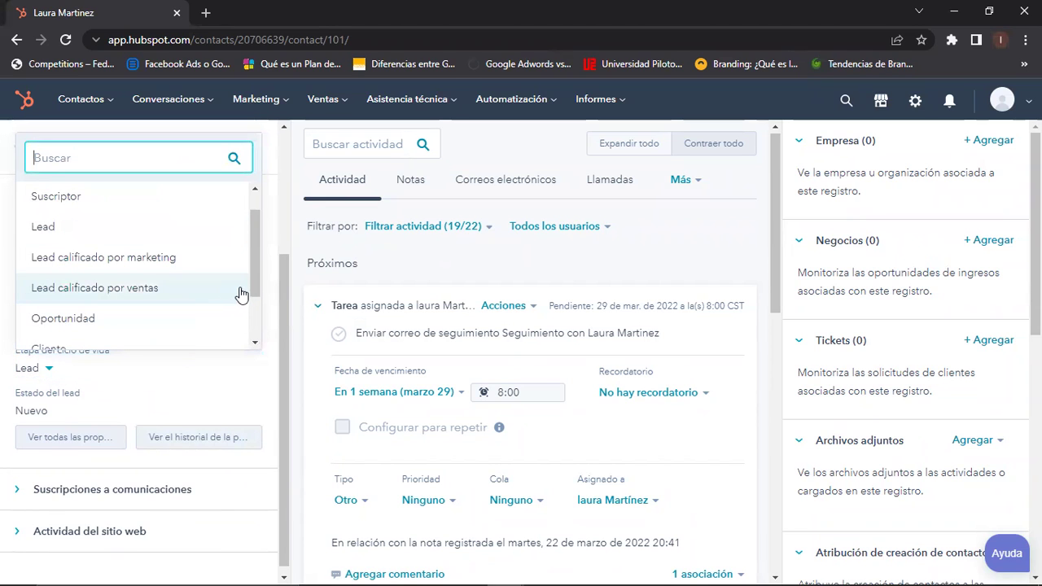
{"action": "scroll", "coordinate": [253, 284], "scroll_direction": "down", "scroll_amount": 1}
{"action": "left_click", "coordinate": [177, 300]}
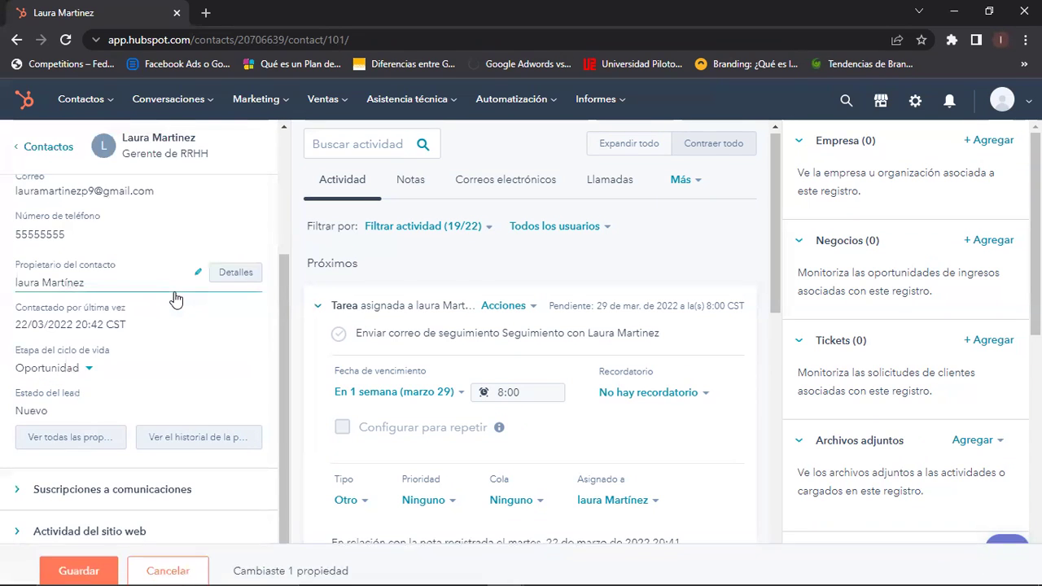
{"action": "left_click", "coordinate": [93, 560]}
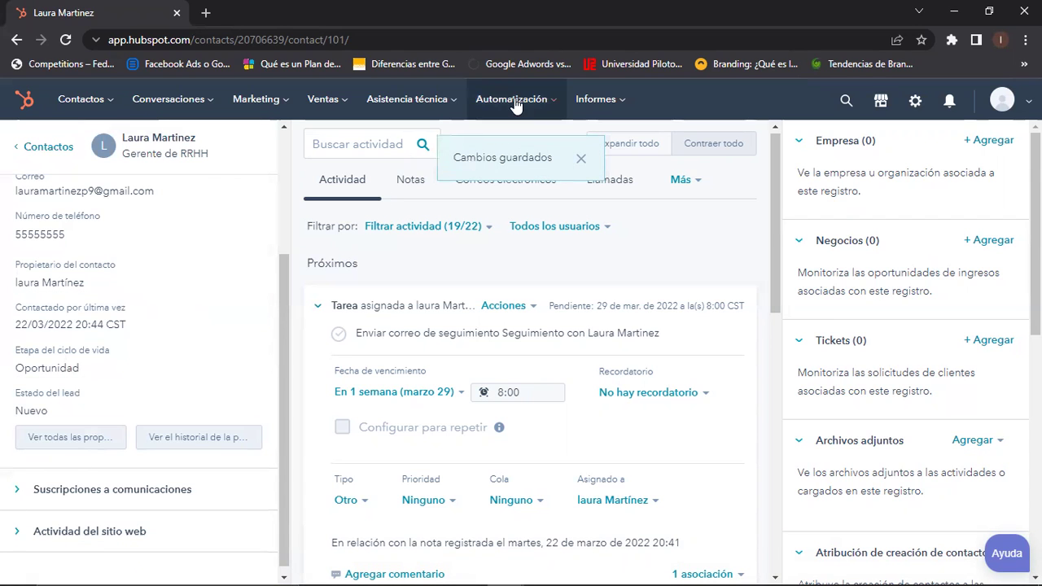
{"action": "left_click", "coordinate": [593, 165]}
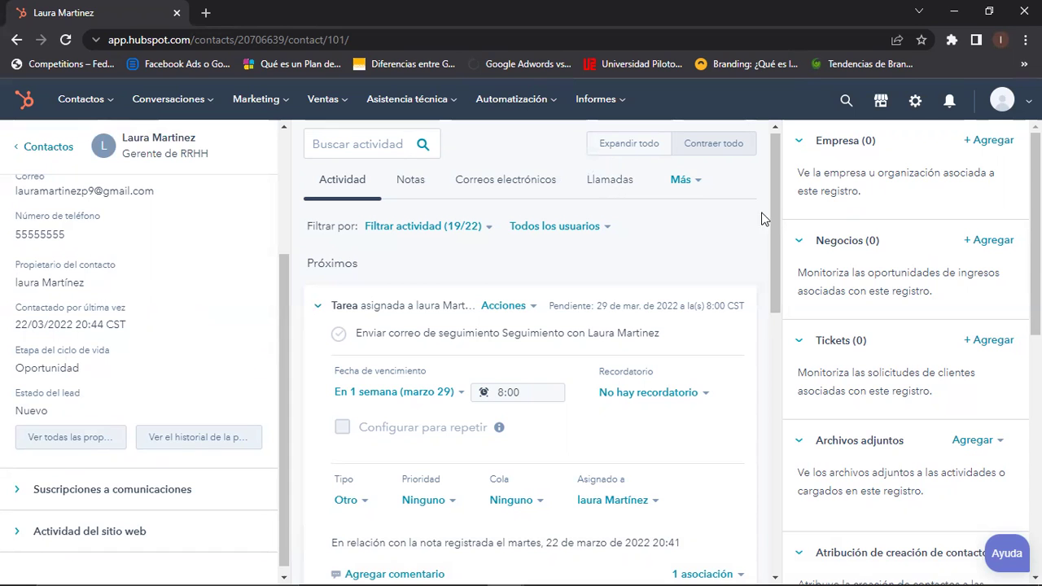
Log a meeting described as "Se visitó a", the contact's first name, and "en su oficina el día hhahs se acordó que comprará el vehículo".
{"action": "mouse_move", "coordinate": [777, 223]}
{"action": "left_mouse_down"}
{"action": "mouse_move", "coordinate": [756, 513]}
{"action": "mouse_move", "coordinate": [774, 393]}
{"action": "mouse_move", "coordinate": [763, 227]}
{"action": "left_mouse_up"}
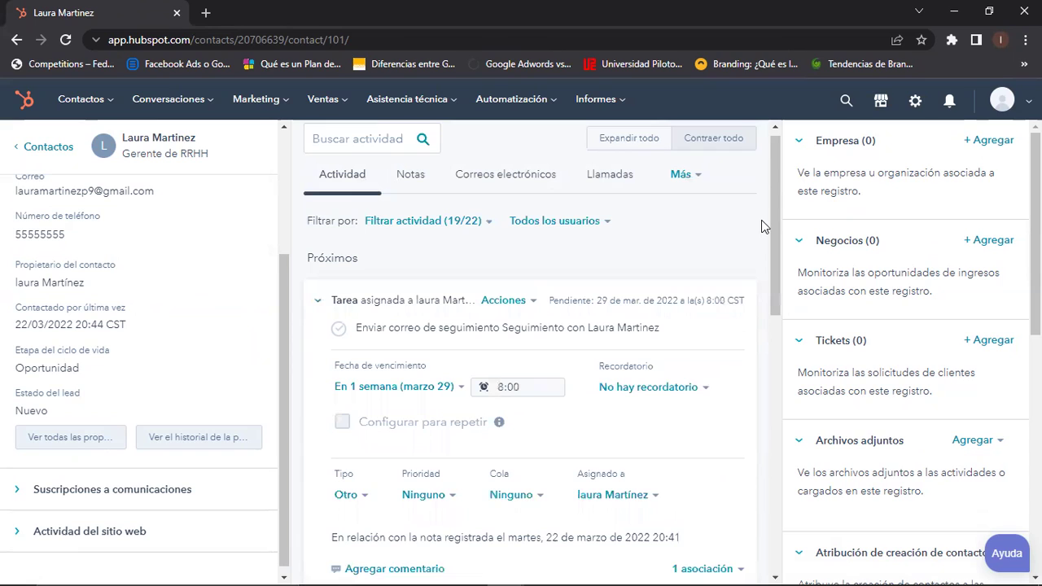
{"action": "left_click", "coordinate": [693, 178]}
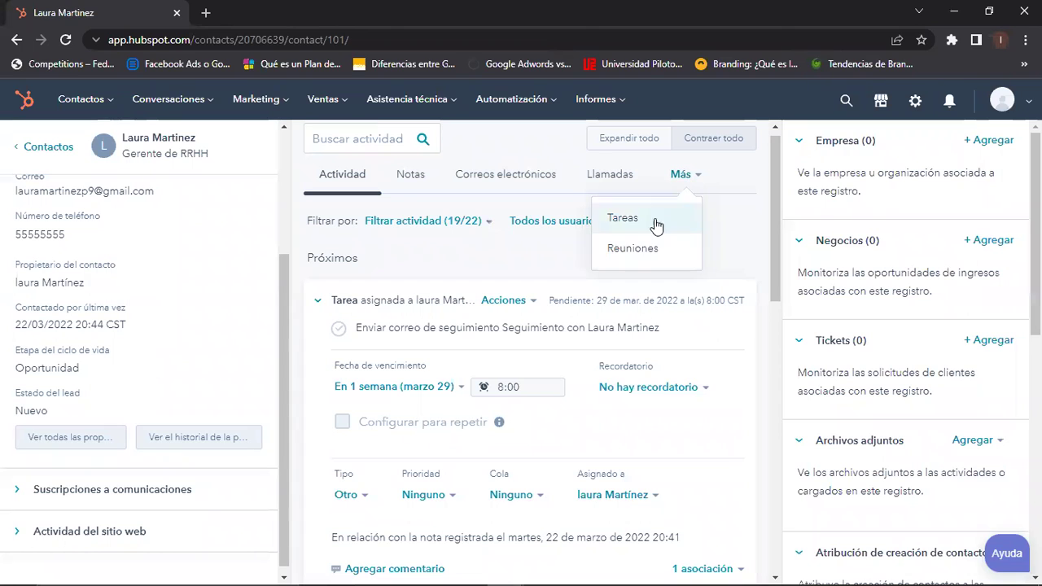
{"action": "left_click", "coordinate": [652, 251]}
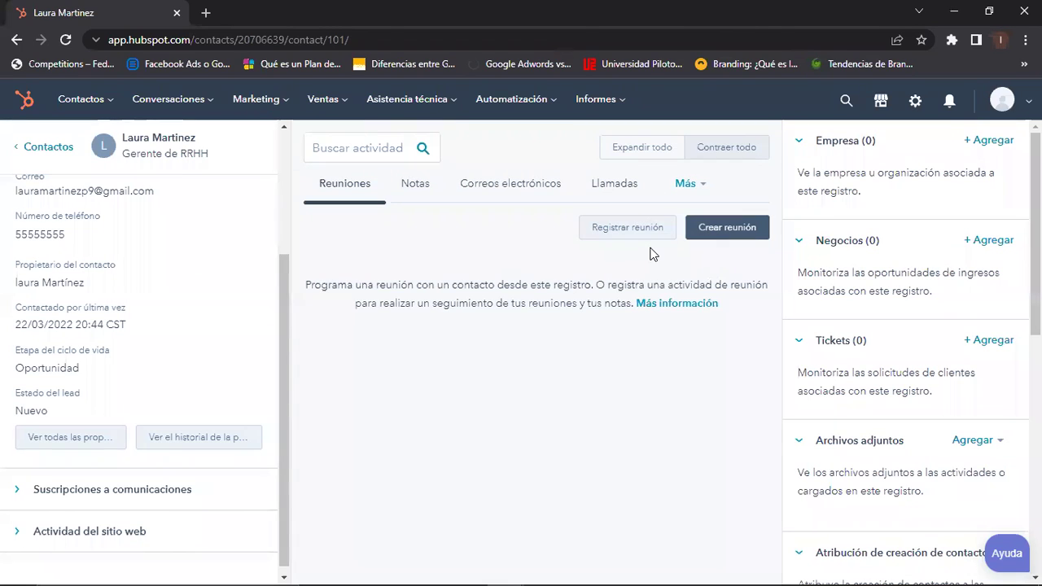
{"action": "left_click", "coordinate": [641, 236]}
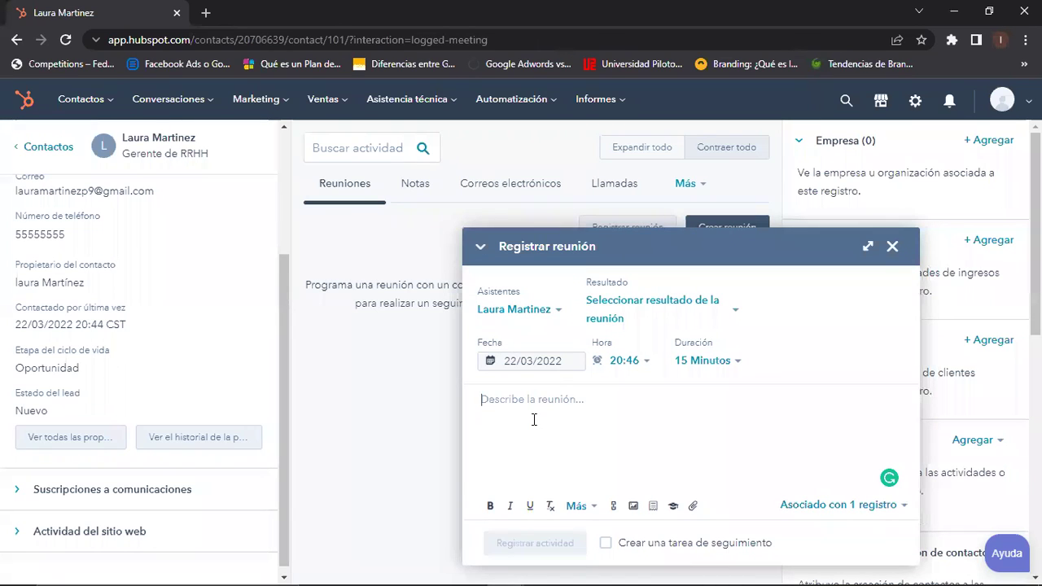
{"action": "type", "text": "S"}
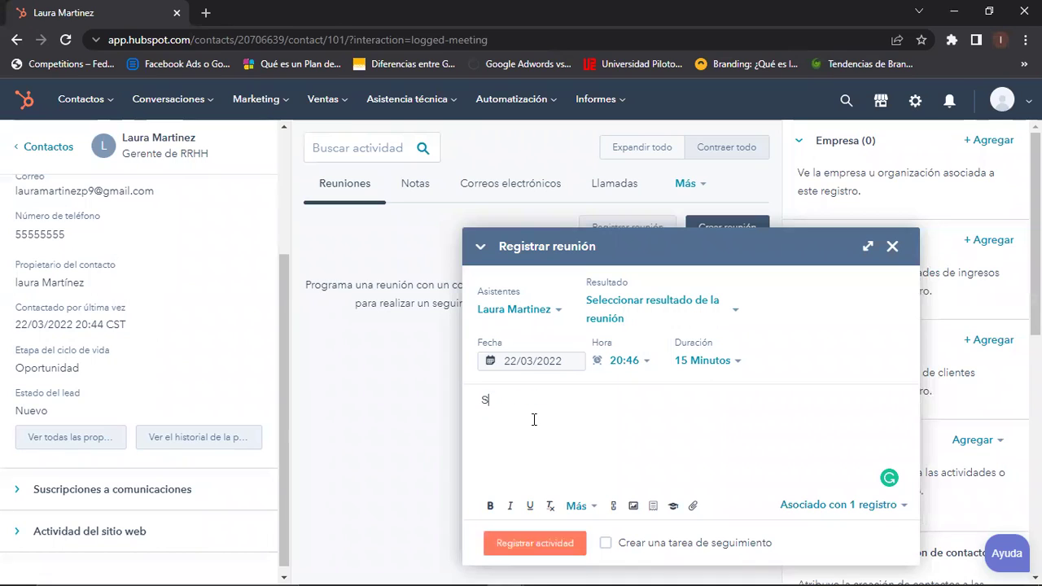
{"action": "type", "text": "e visito"}
{"action": "type", "text": " al"}
{"action": "key", "text": "BackSpace"}
{"action": "key", "text": "BackSpace"}
{"action": "type", "text": "La"}
{"action": "key", "text": "BackSpace"}
{"action": "type", "text": "a Laura en su o"}
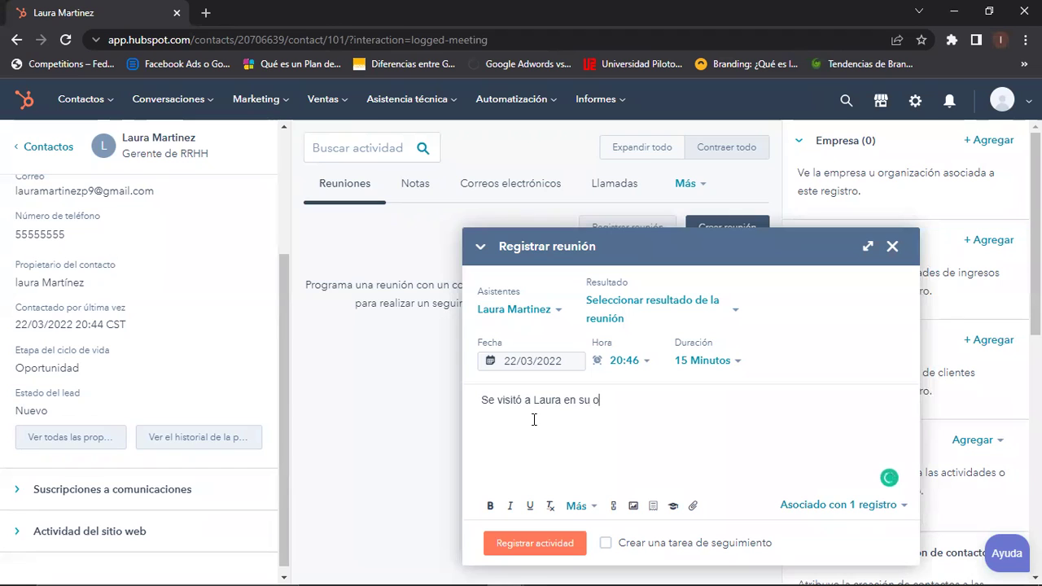
{"action": "type", "text": "ficina el día hhahs se acordó que v"}
{"action": "key", "text": "BackSpace"}
{"action": "type", "text": "comprará el ve"}
{"action": "key", "text": "BackSpace"}
{"action": "type", "text": "ehículo"}
{"action": "left_click", "coordinate": [511, 543]}
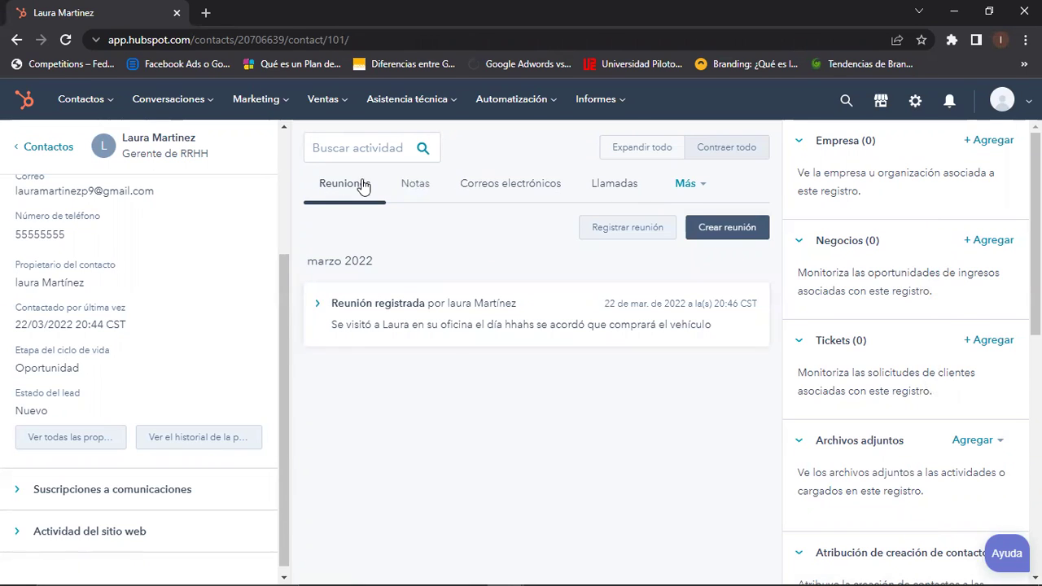
Return to the contact's full activity timeline and review the sections for associated records, attachments, lists, playbooks and workflows.
{"action": "left_click", "coordinate": [702, 193]}
{"action": "left_click", "coordinate": [632, 259]}
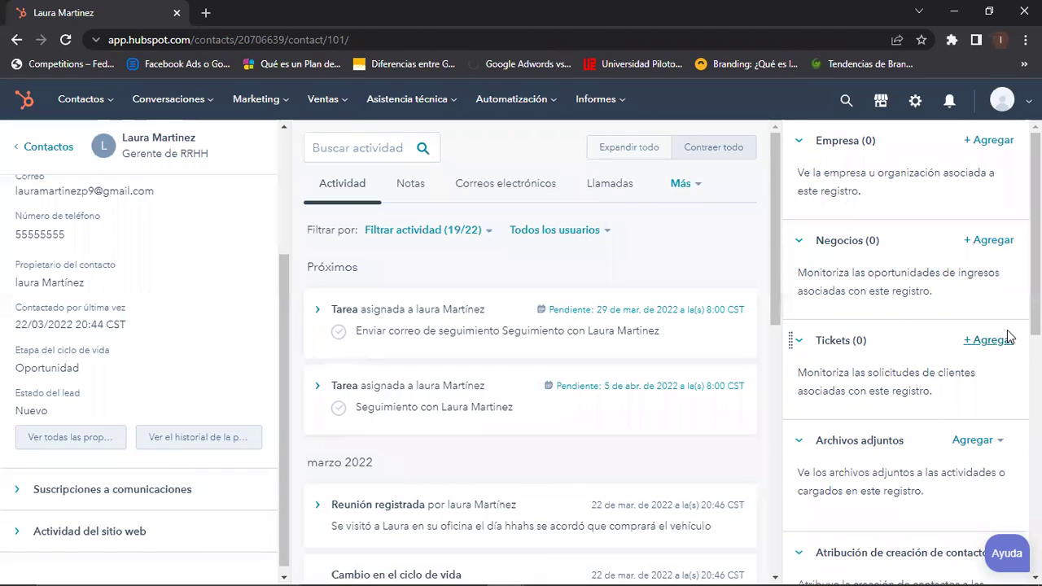
{"action": "scroll", "coordinate": [1010, 336], "scroll_direction": "down", "scroll_amount": 2}
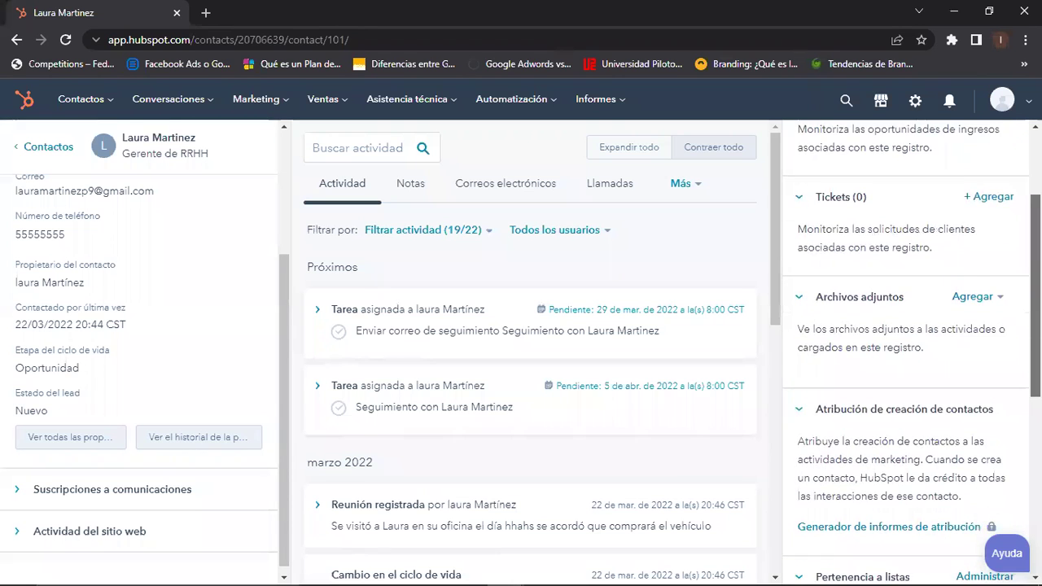
{"action": "scroll", "coordinate": [912, 353], "scroll_direction": "down", "scroll_amount": 3}
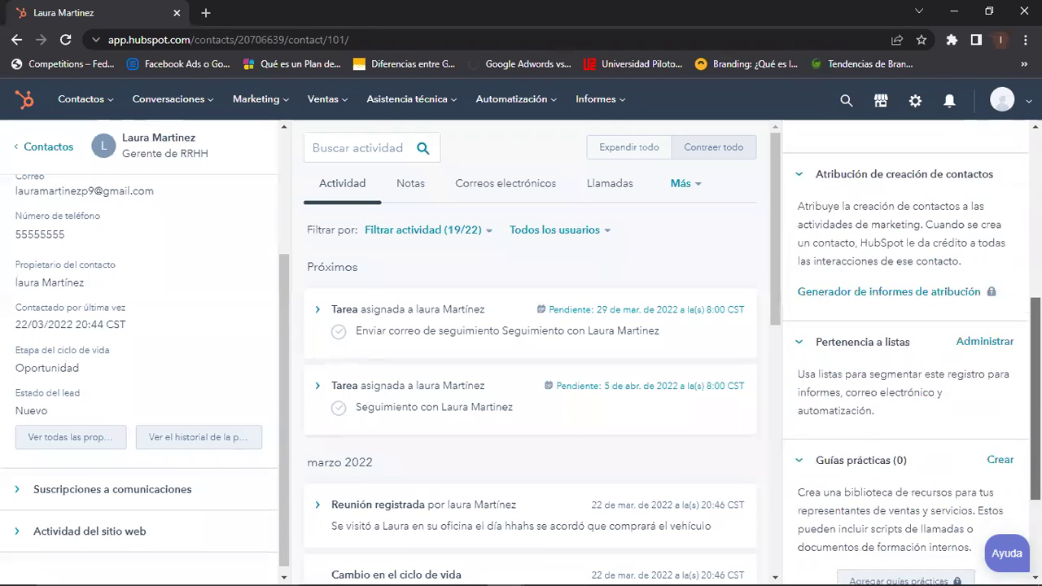
{"action": "scroll", "coordinate": [1015, 525], "scroll_direction": "down", "scroll_amount": 2}
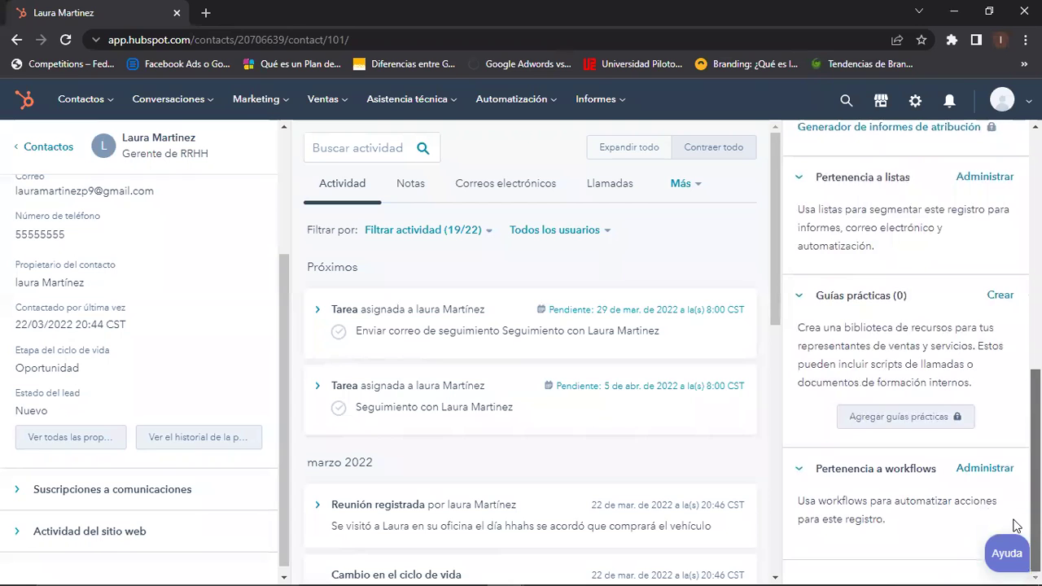
{"action": "scroll", "coordinate": [1010, 391], "scroll_direction": "up", "scroll_amount": 6}
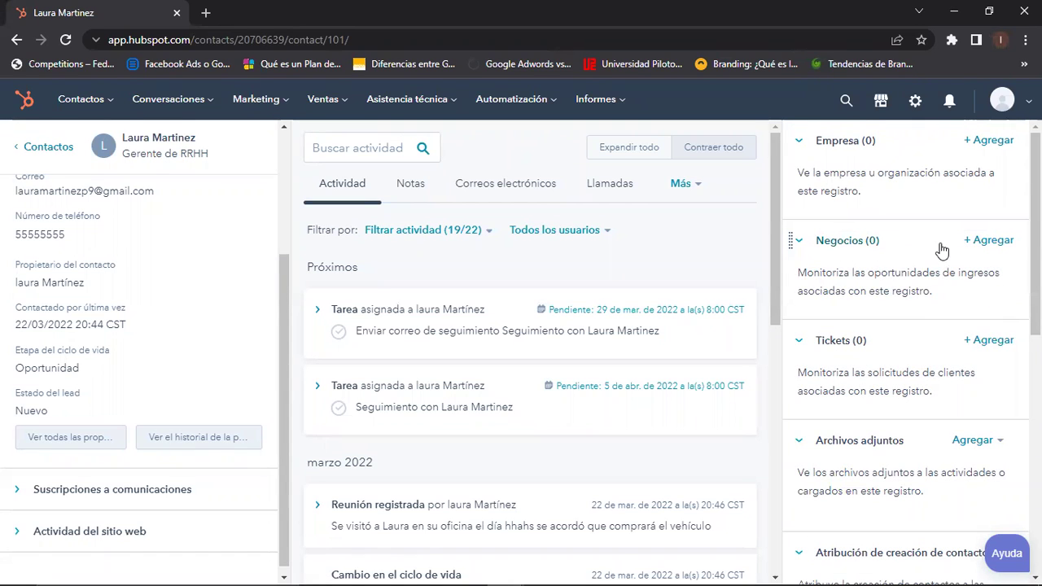
Start a new deal for the contact in the Sales Pipeline, named with the contact's full name followed by "- Nuevo negocio".
{"action": "left_click", "coordinate": [978, 243]}
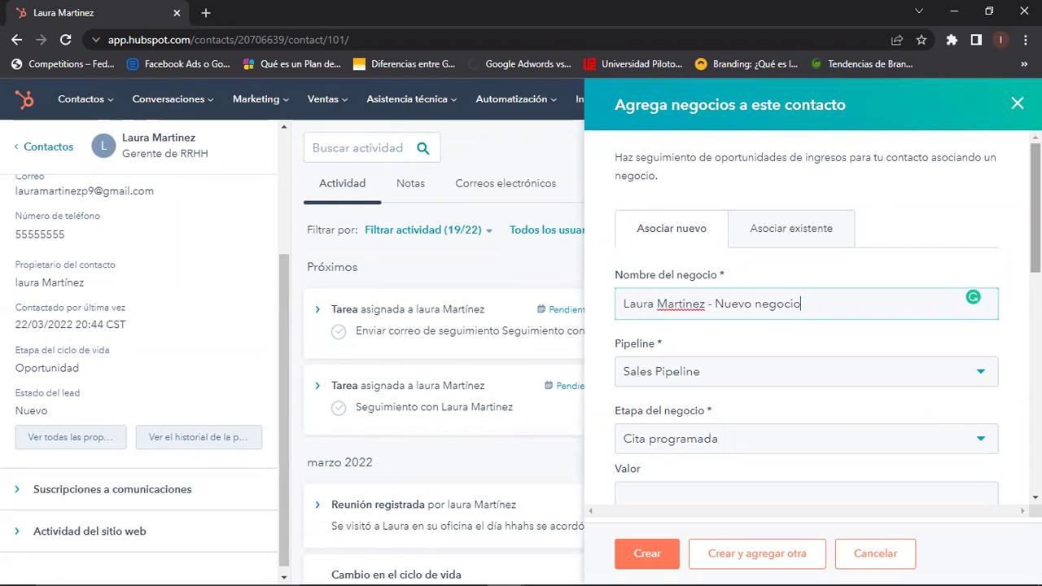
{"action": "scroll", "coordinate": [828, 318], "scroll_direction": "down", "scroll_amount": 1}
{"action": "scroll", "coordinate": [806, 317], "scroll_direction": "down", "scroll_amount": 1}
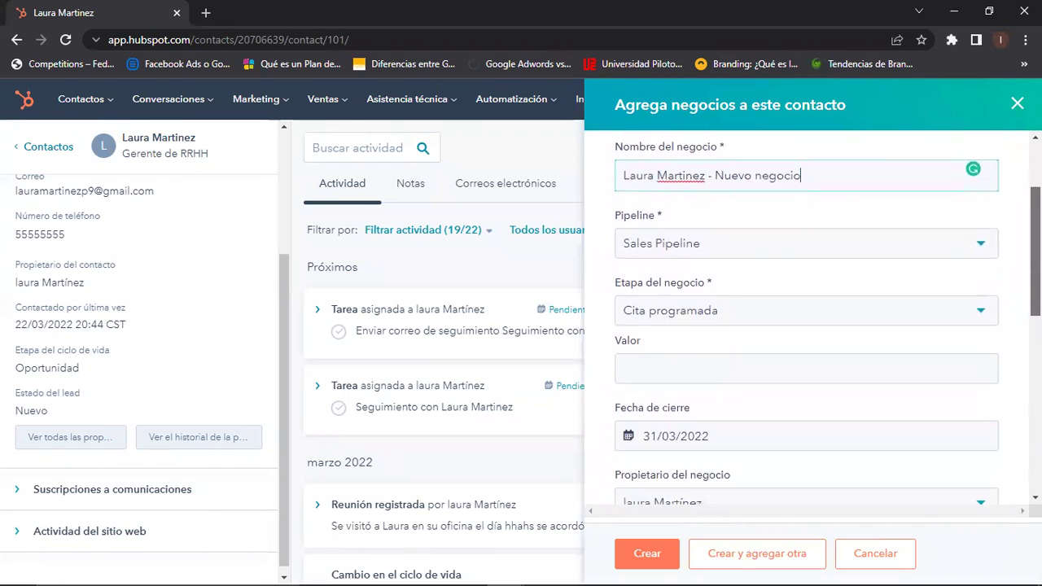
{"action": "left_click", "coordinate": [979, 250]}
{"action": "left_click", "coordinate": [978, 249]}
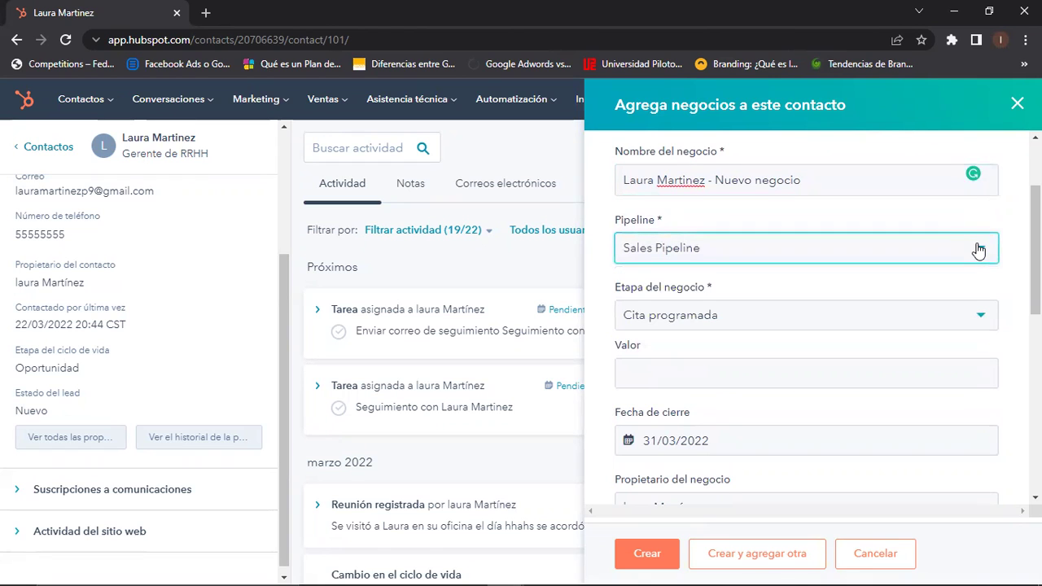
Set the new deal's Etapa del negocio to Cita programada and its Valor to $10,000.
{"action": "left_click", "coordinate": [975, 323]}
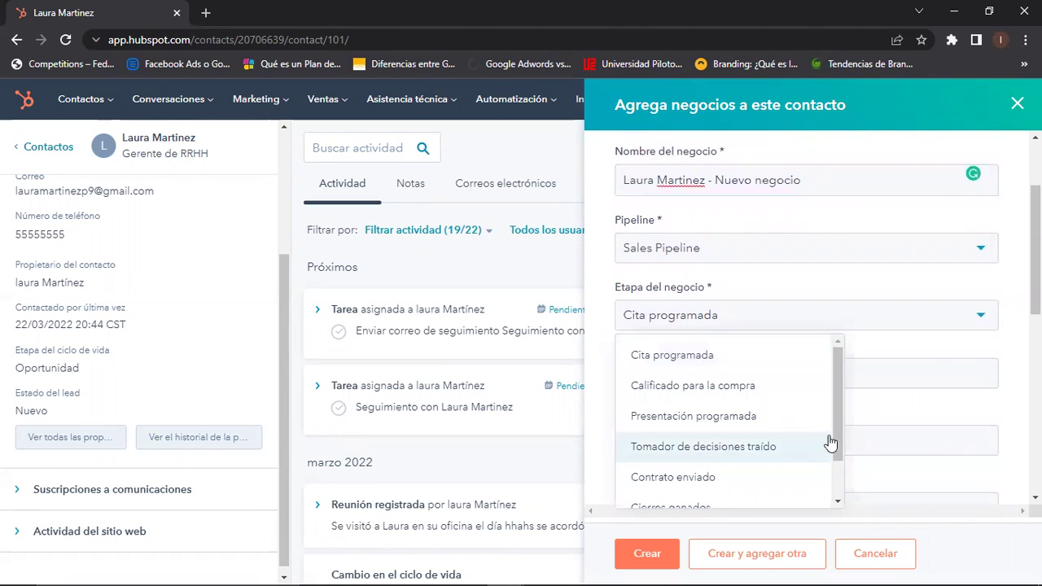
{"action": "scroll", "coordinate": [838, 455], "scroll_direction": "down", "scroll_amount": 1}
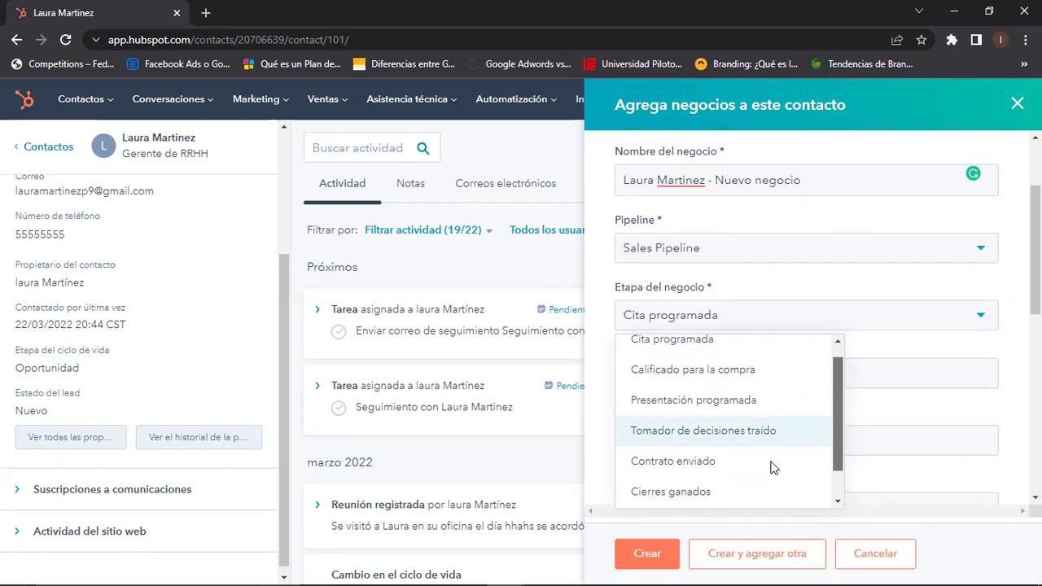
{"action": "scroll", "coordinate": [770, 466], "scroll_direction": "down", "scroll_amount": 1}
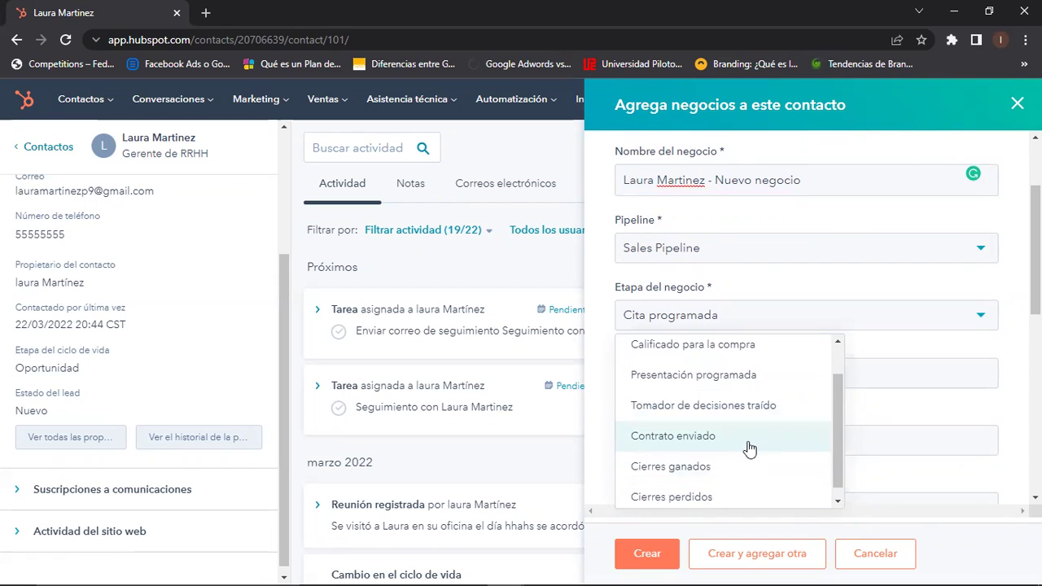
{"action": "scroll", "coordinate": [835, 481], "scroll_direction": "down", "scroll_amount": 1}
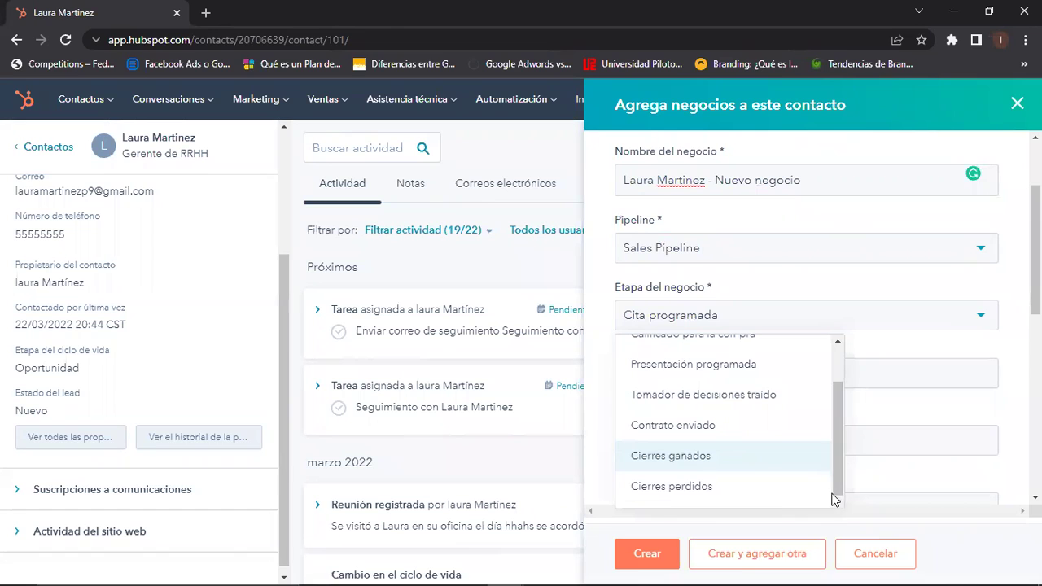
{"action": "left_click_drag", "start_coordinate": [838, 482], "coordinate": [838, 453]}
{"action": "left_click_drag", "start_coordinate": [835, 418], "coordinate": [838, 405]}
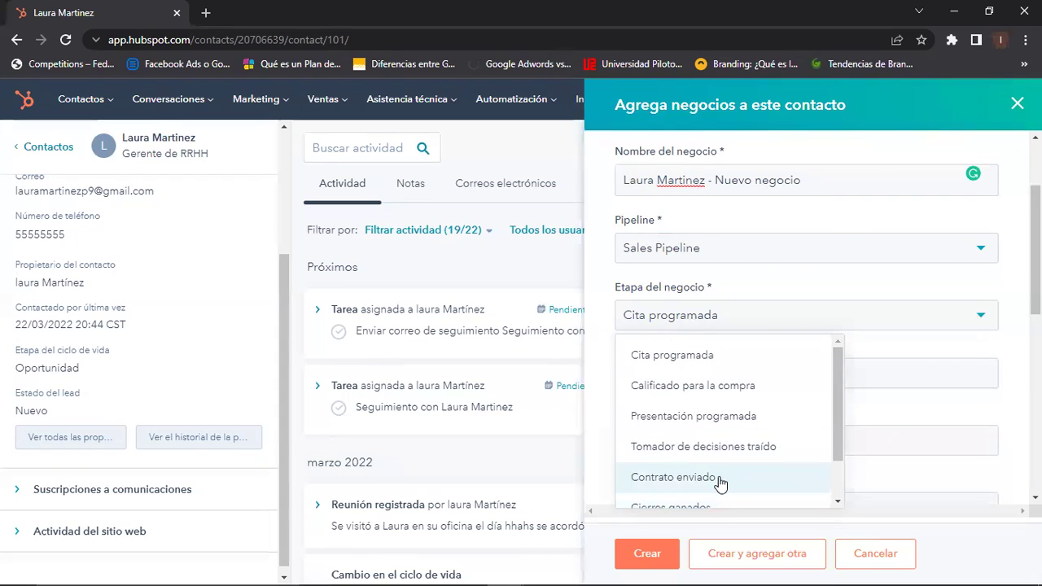
{"action": "left_click", "coordinate": [686, 357]}
{"action": "left_click", "coordinate": [669, 371]}
{"action": "type", "text": "$10"}
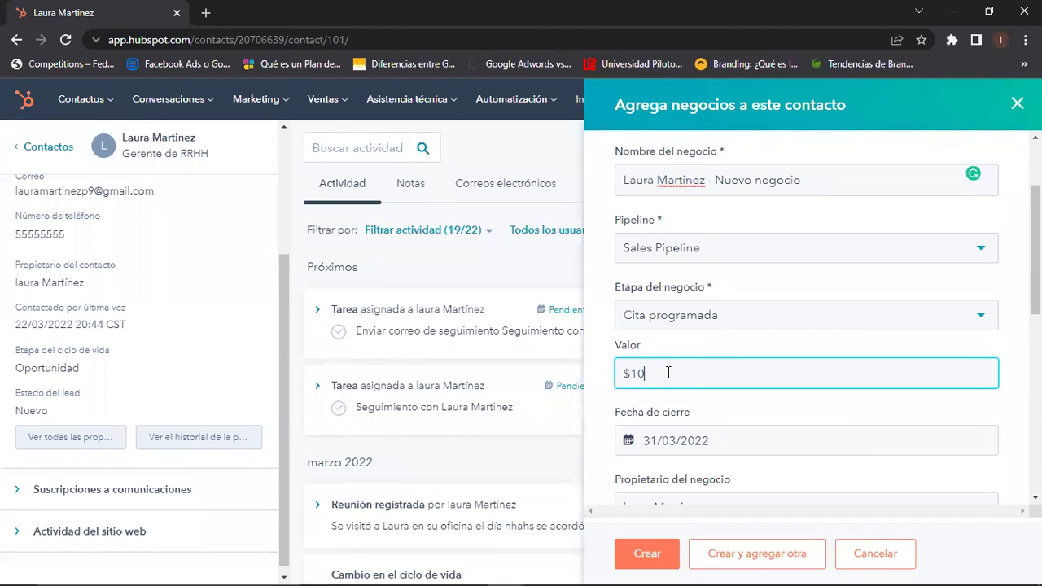
{"action": "type", "text": ",000"}
Set the deal's Tipo de negocio to Cliente nuevo and its Prioridad to Alta.
{"action": "scroll", "coordinate": [983, 362], "scroll_direction": "down", "scroll_amount": 1}
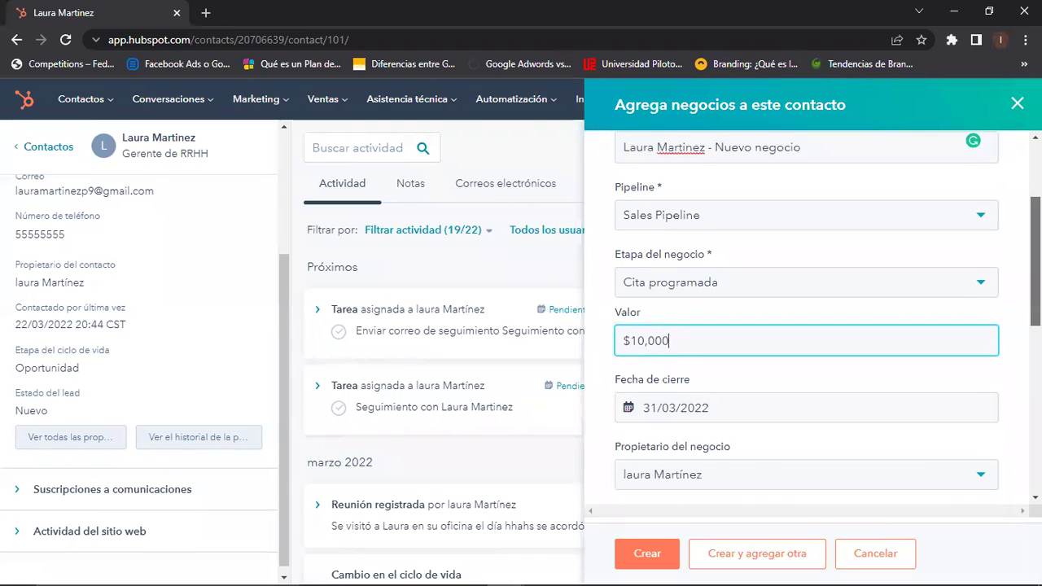
{"action": "scroll", "coordinate": [814, 460], "scroll_direction": "down", "scroll_amount": 3}
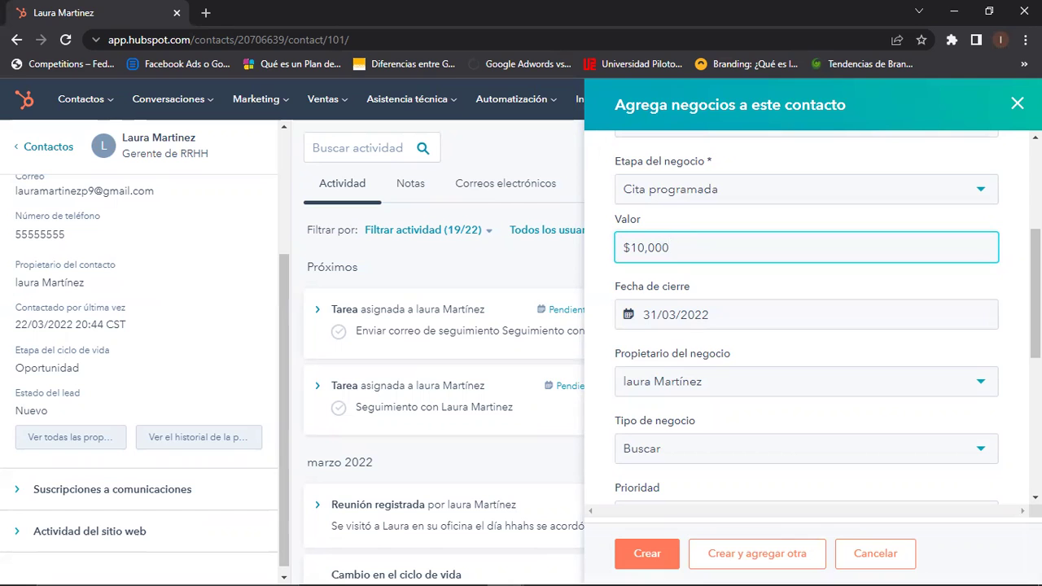
{"action": "scroll", "coordinate": [815, 326], "scroll_direction": "down", "scroll_amount": 4}
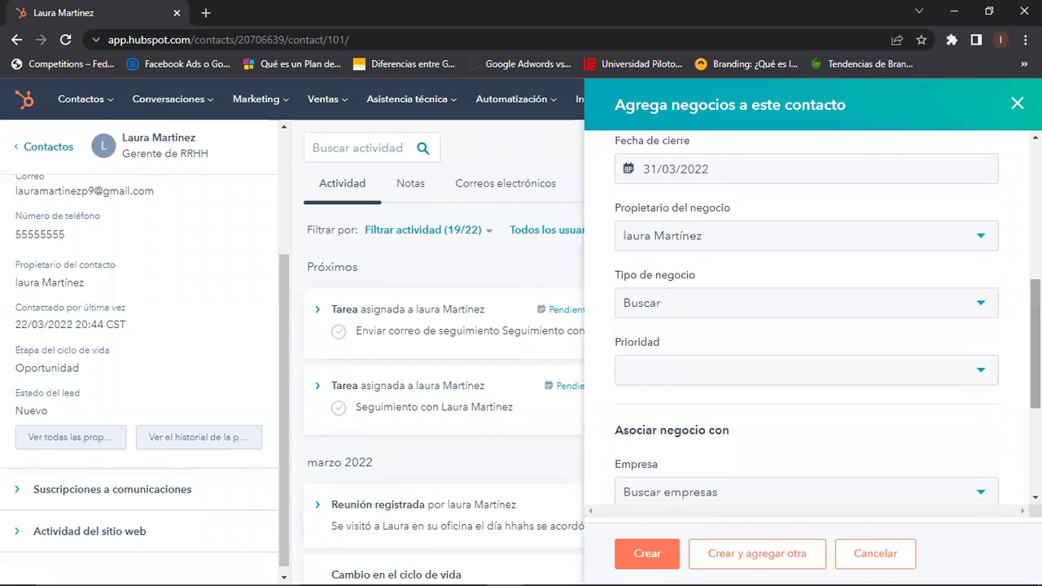
{"action": "left_click", "coordinate": [980, 310]}
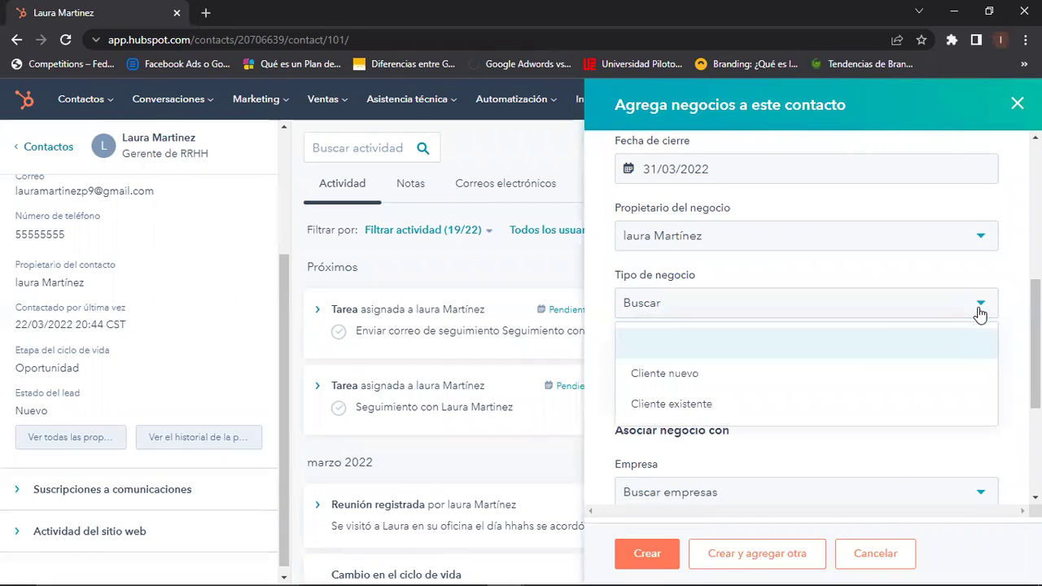
{"action": "left_click", "coordinate": [832, 380]}
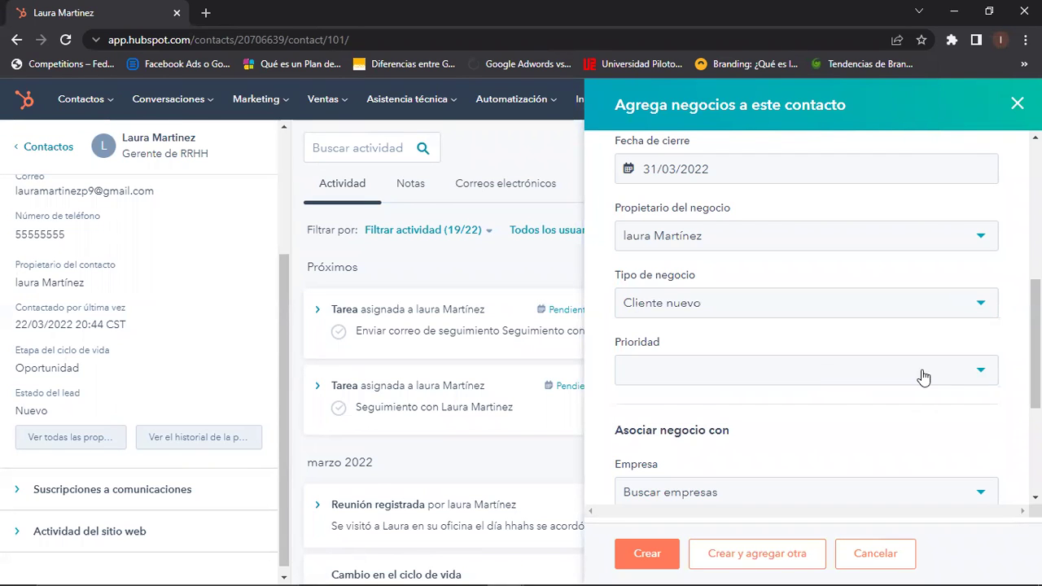
{"action": "left_click", "coordinate": [982, 304]}
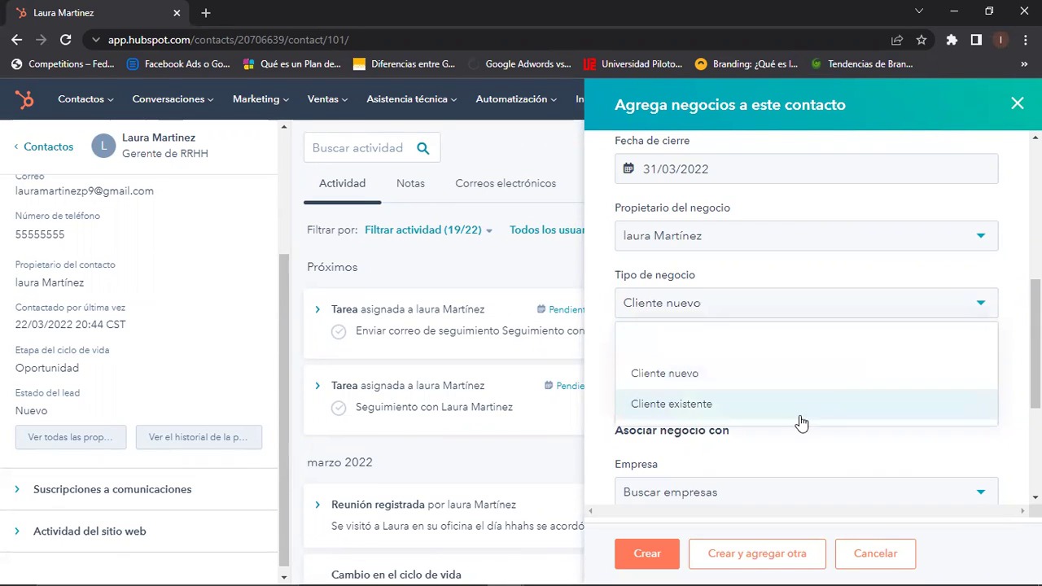
{"action": "left_click", "coordinate": [861, 373]}
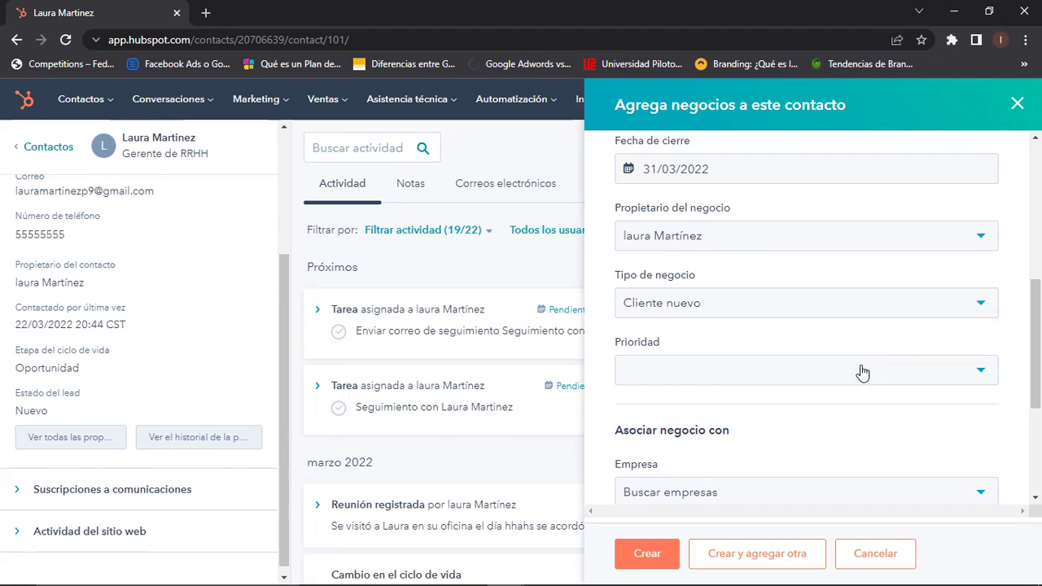
{"action": "left_click", "coordinate": [940, 379]}
{"action": "left_click", "coordinate": [846, 502]}
Include the contact's timeline activity from the Últimos 30 días in the deal and create it without a company or line item.
{"action": "scroll", "coordinate": [982, 289], "scroll_direction": "down", "scroll_amount": 3}
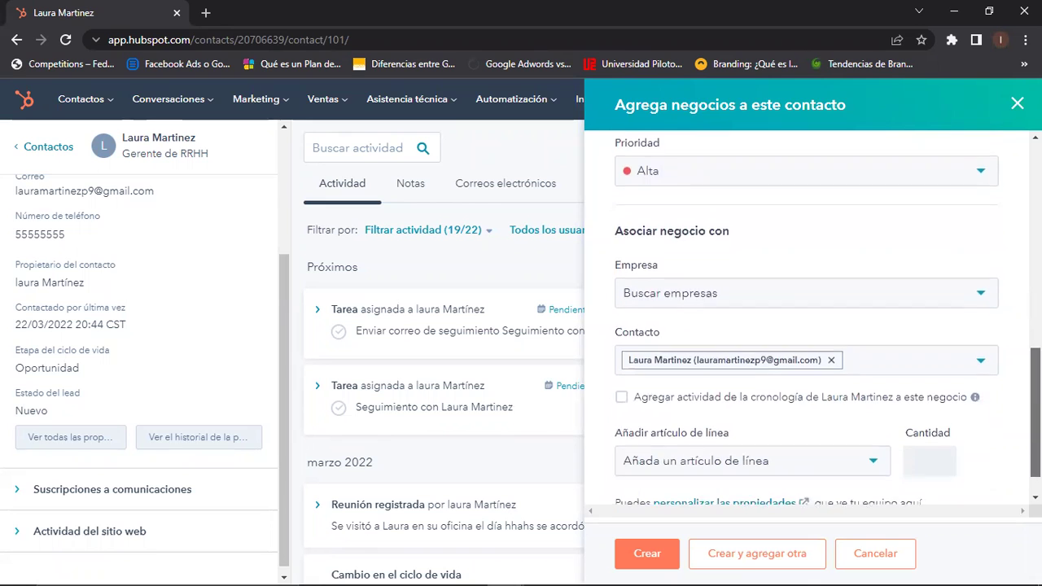
{"action": "left_click", "coordinate": [976, 295]}
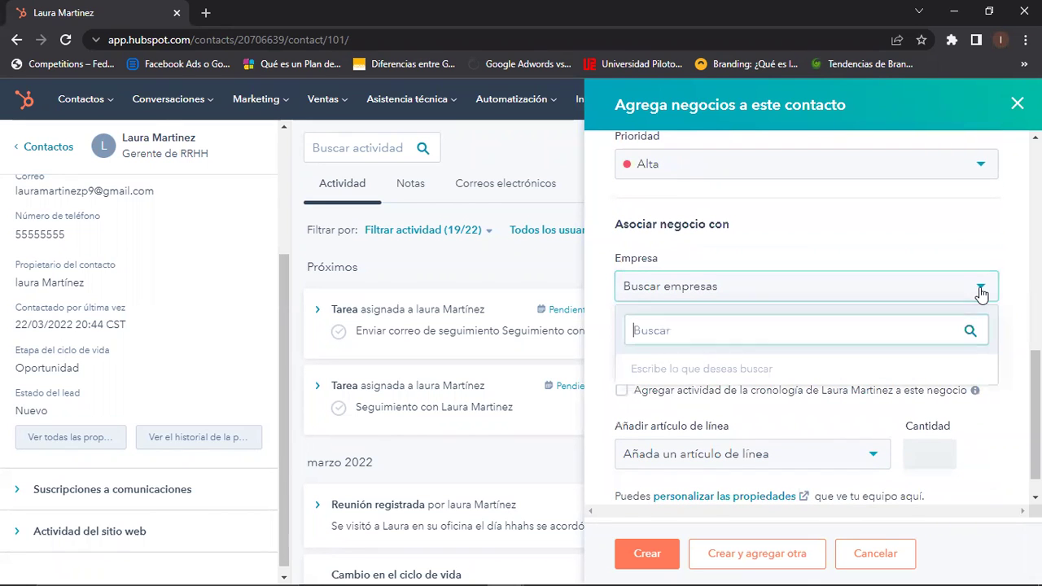
{"action": "left_click", "coordinate": [977, 291]}
{"action": "scroll", "coordinate": [866, 365], "scroll_direction": "down", "scroll_amount": 1}
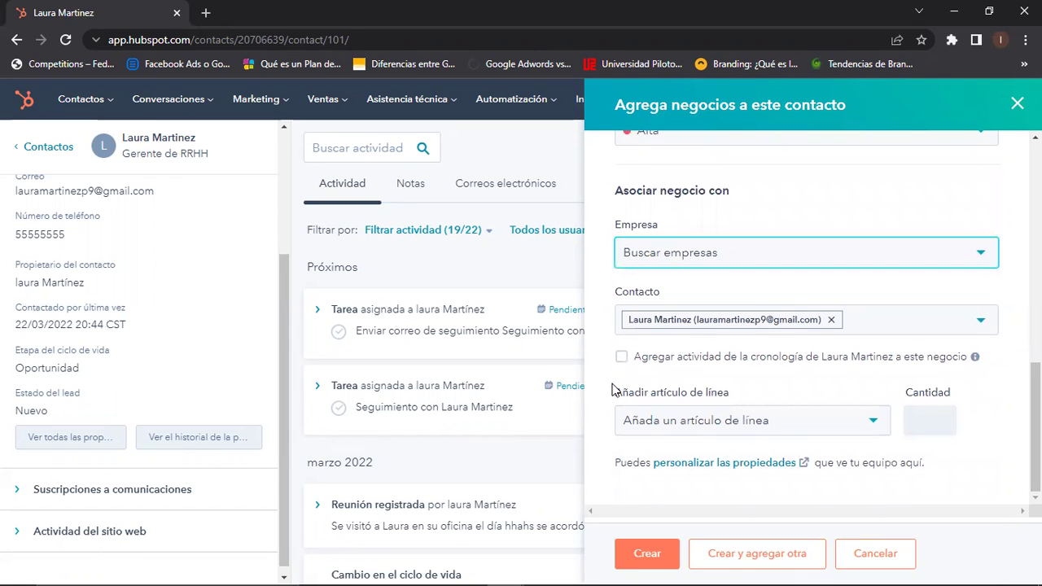
{"action": "left_click", "coordinate": [621, 356]}
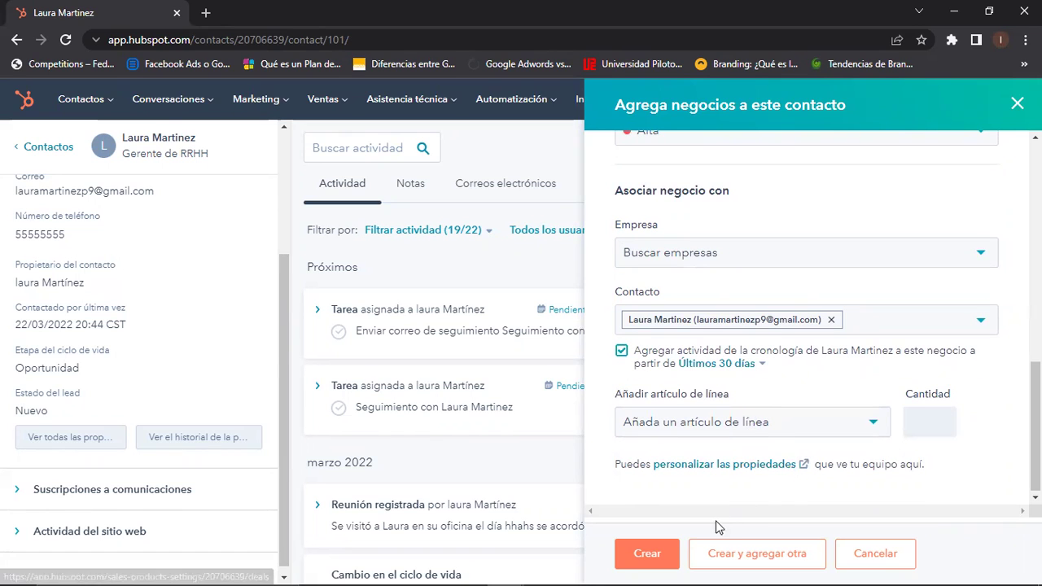
{"action": "left_click", "coordinate": [874, 424]}
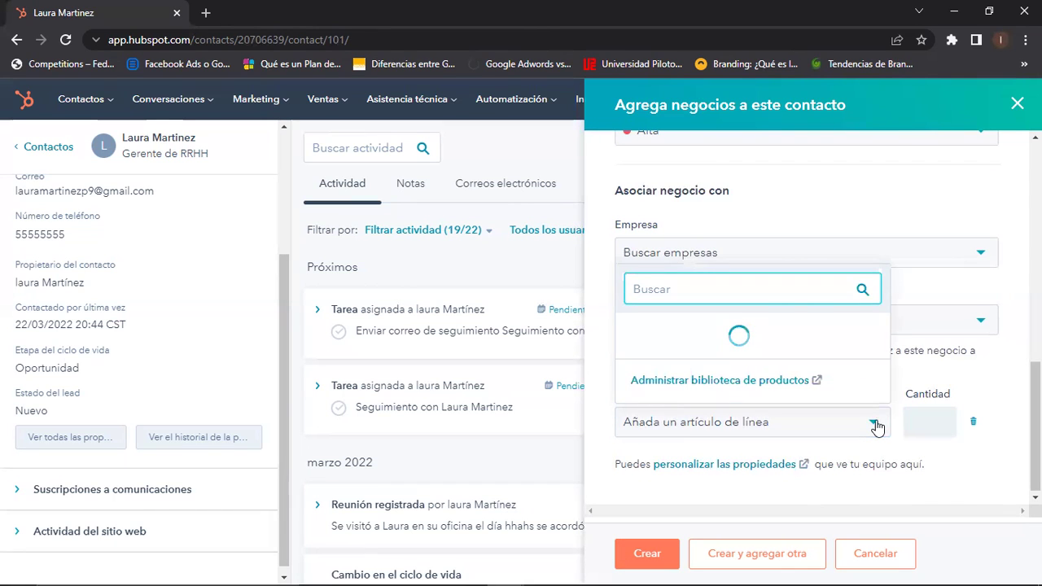
{"action": "left_click", "coordinate": [877, 426]}
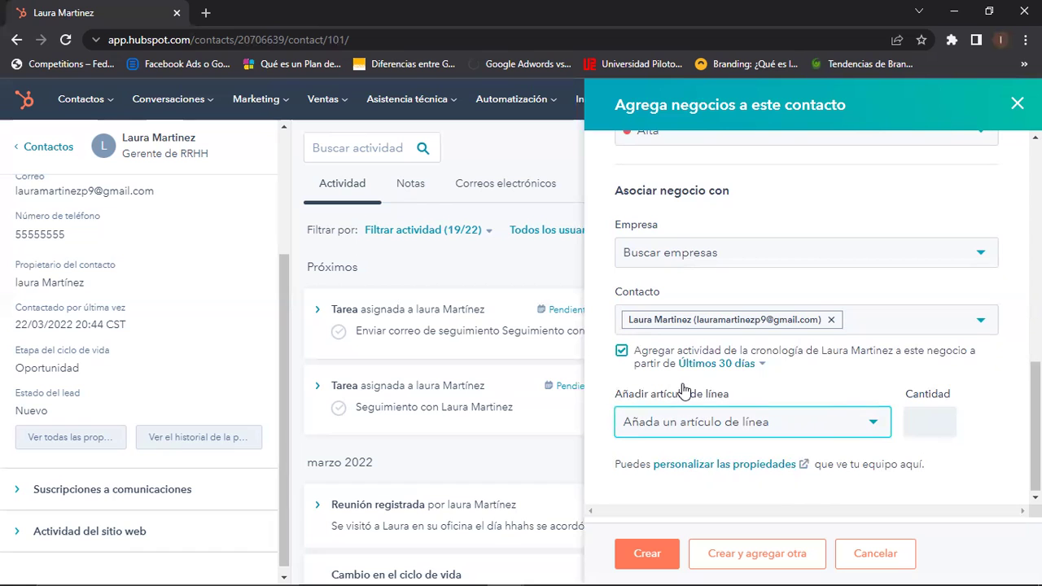
{"action": "left_click", "coordinate": [639, 555]}
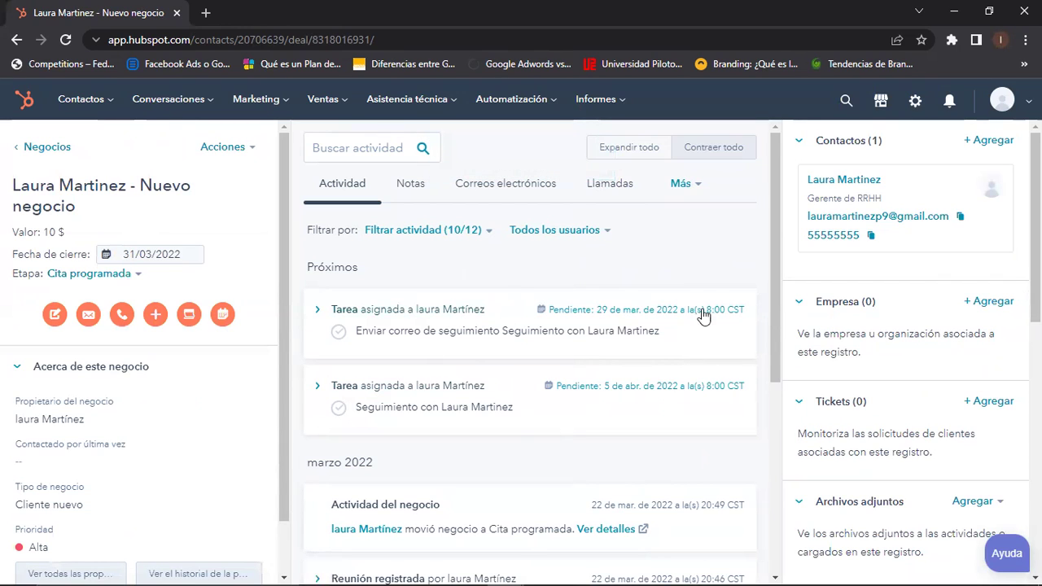
Review the new deal's activity timeline and return to the associated contact's record.
{"action": "left_click_drag", "start_coordinate": [774, 302], "coordinate": [770, 372]}
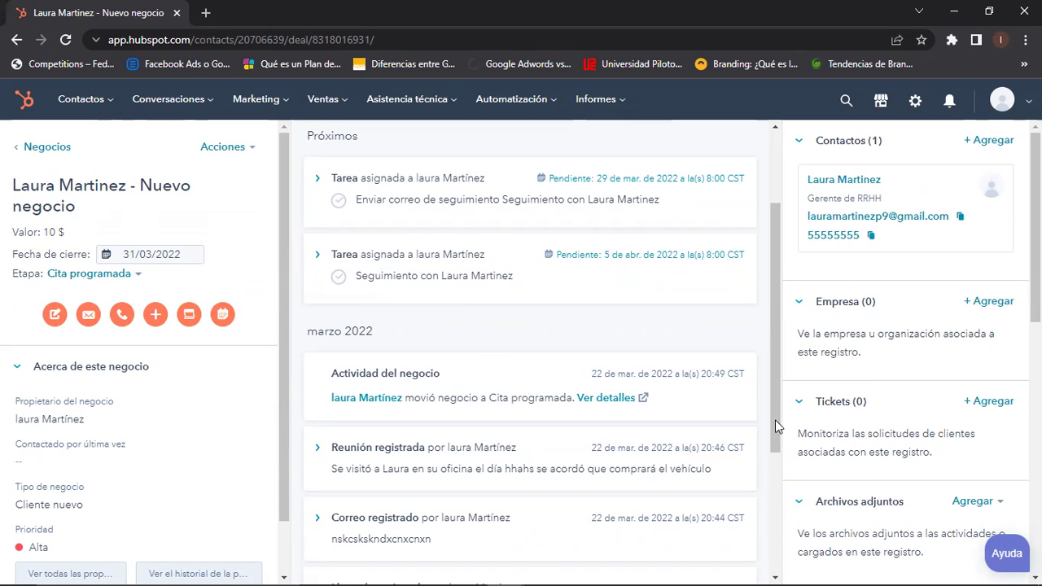
{"action": "left_click_drag", "start_coordinate": [778, 420], "coordinate": [780, 380]}
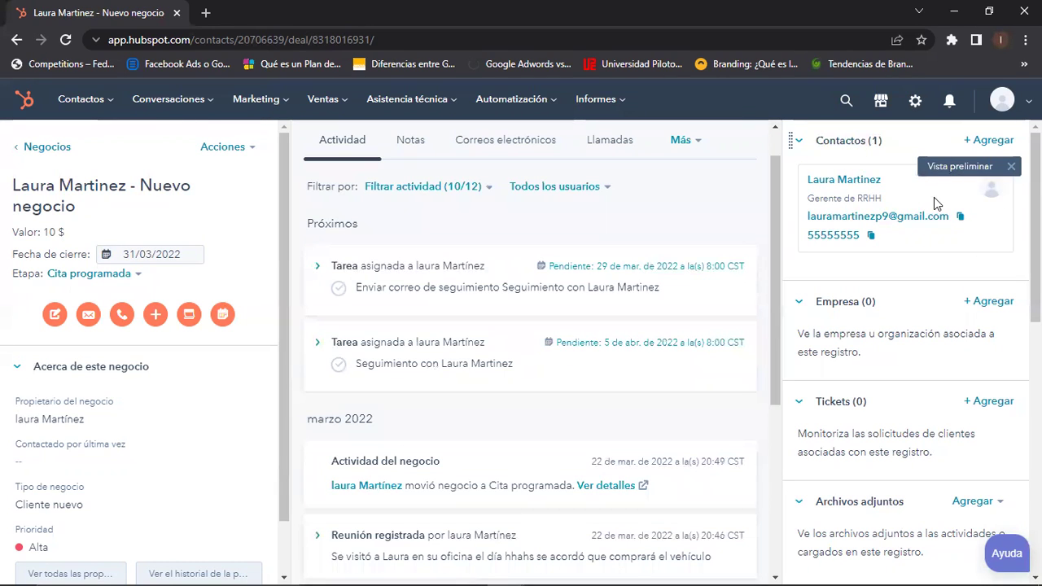
{"action": "left_click", "coordinate": [859, 180]}
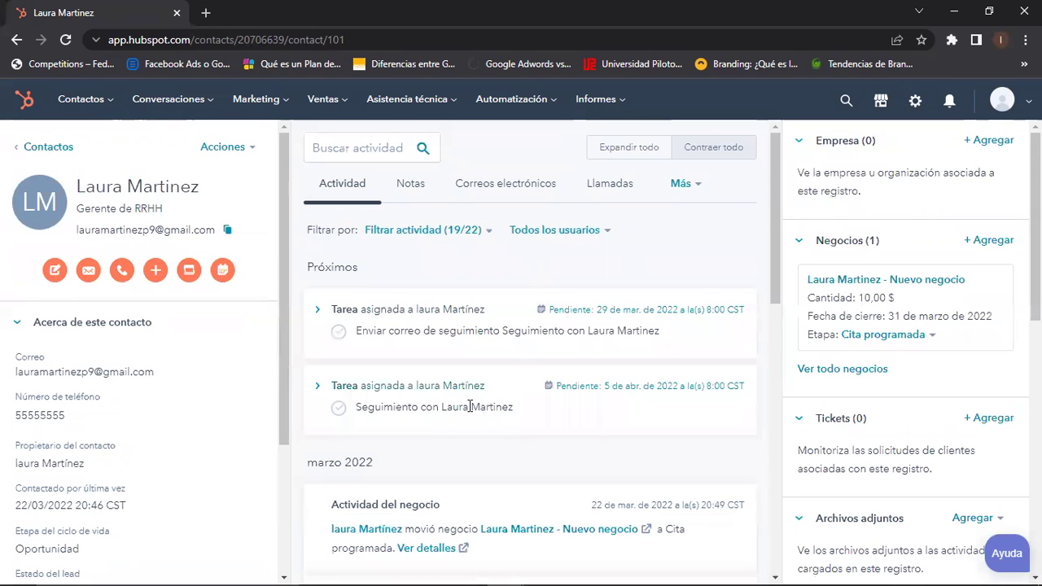
On the contact's record, review the associated deal and its available stage options.
{"action": "left_click_drag", "start_coordinate": [771, 250], "coordinate": [750, 214]}
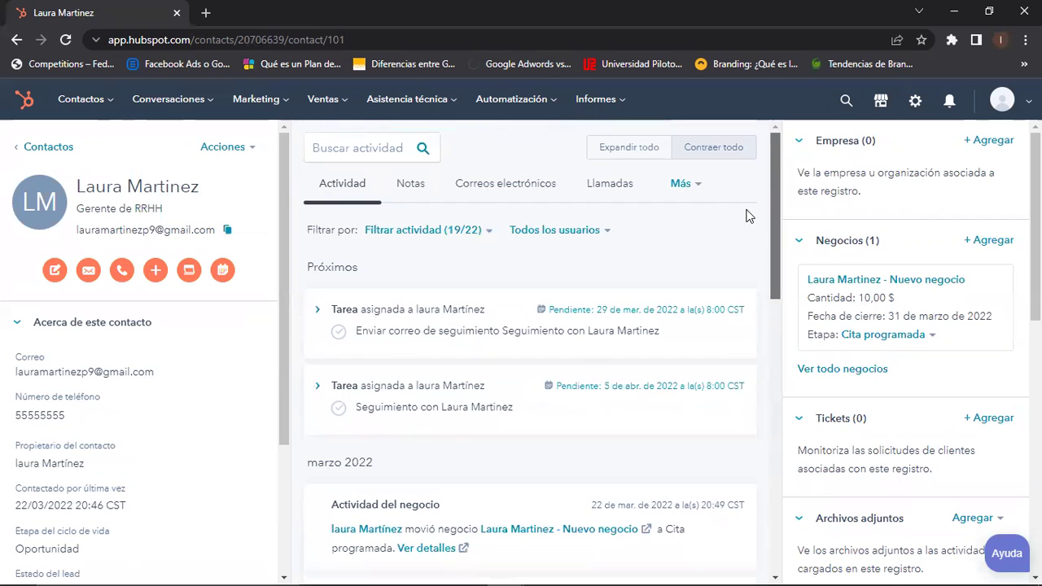
{"action": "mouse_move", "coordinate": [869, 313]}
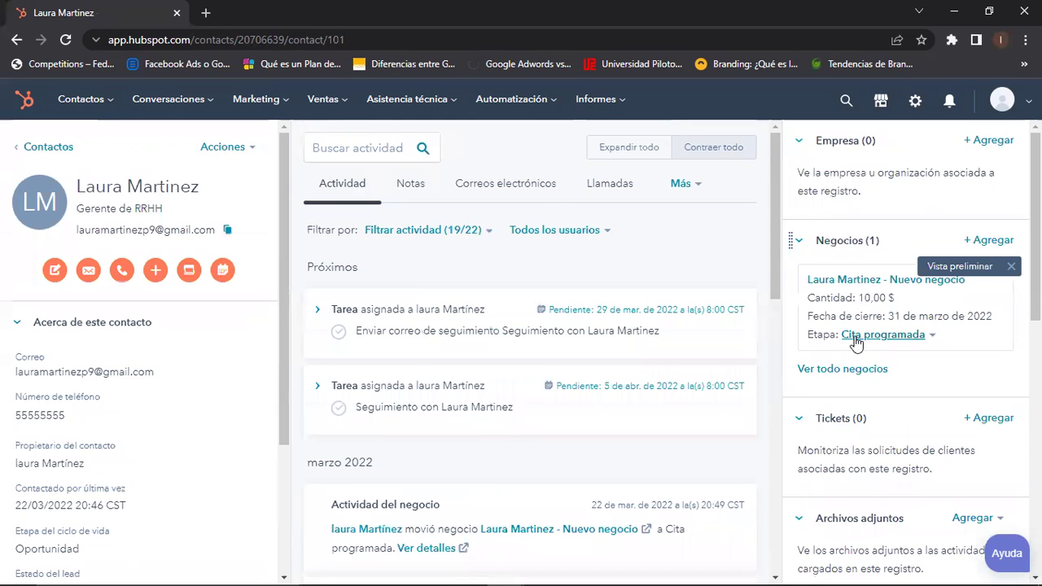
{"action": "left_click", "coordinate": [933, 338]}
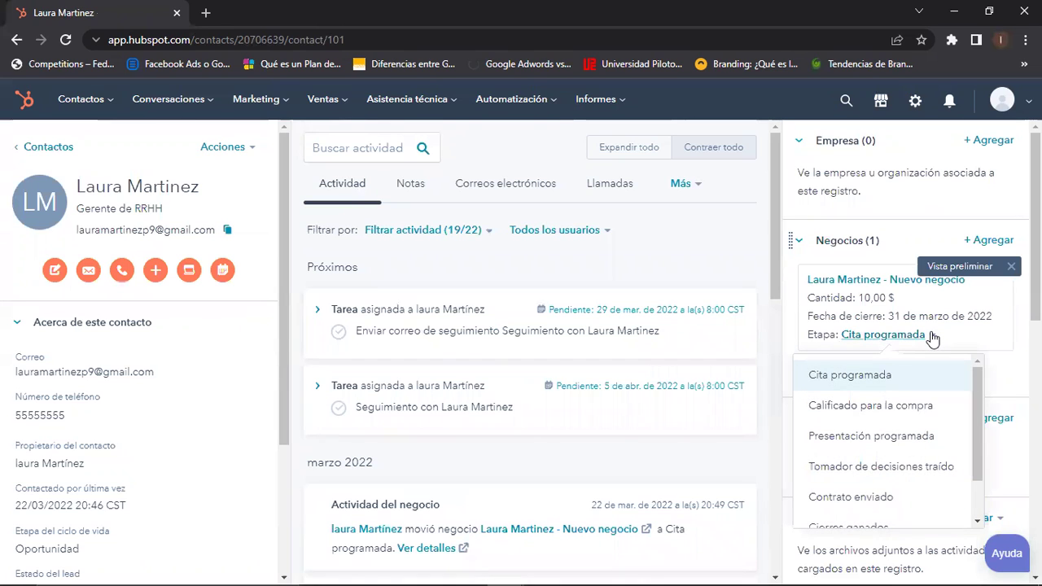
{"action": "left_click", "coordinate": [931, 337]}
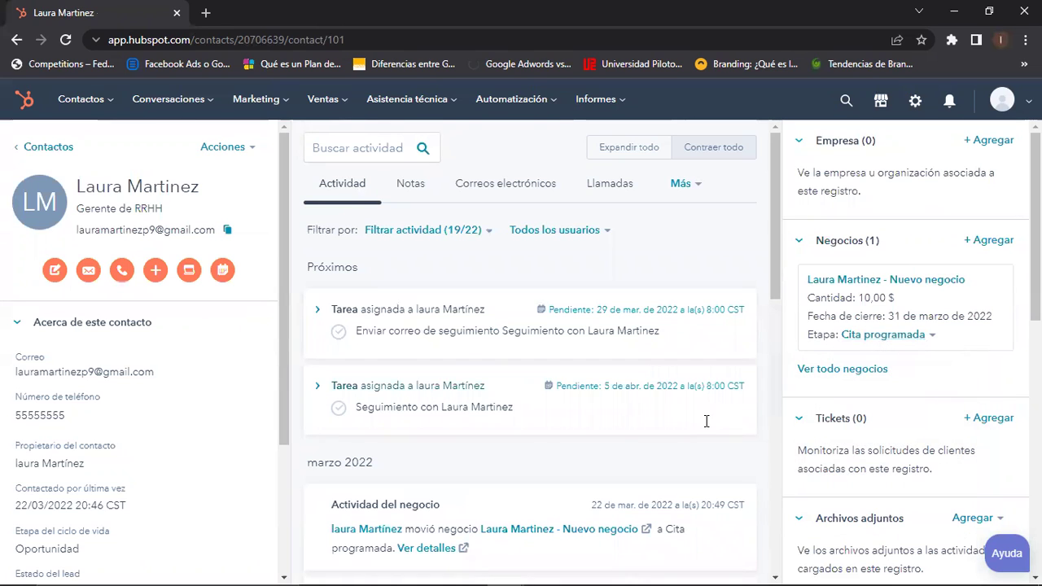
View the list of all the contact's deals and open its Contacto asociado filter for editing.
{"action": "left_click", "coordinate": [854, 375]}
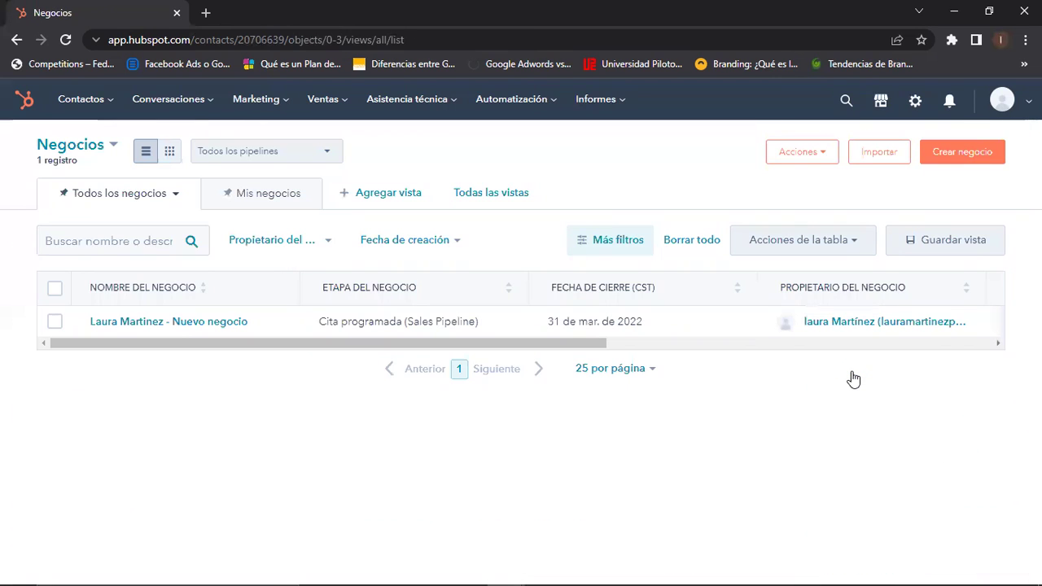
{"action": "left_click_drag", "start_coordinate": [593, 349], "coordinate": [366, 396]}
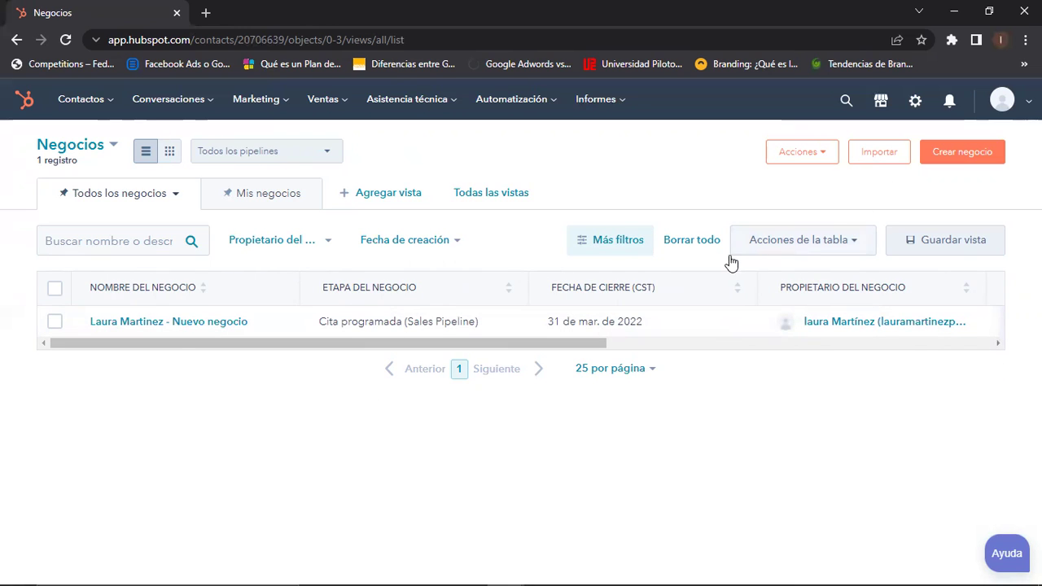
{"action": "left_click", "coordinate": [619, 241]}
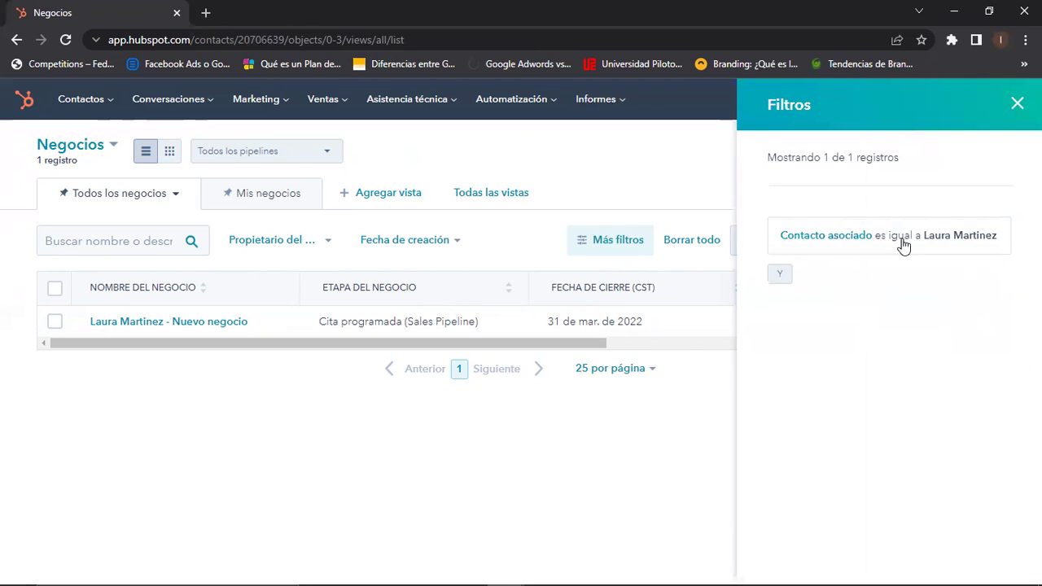
{"action": "mouse_move", "coordinate": [963, 236]}
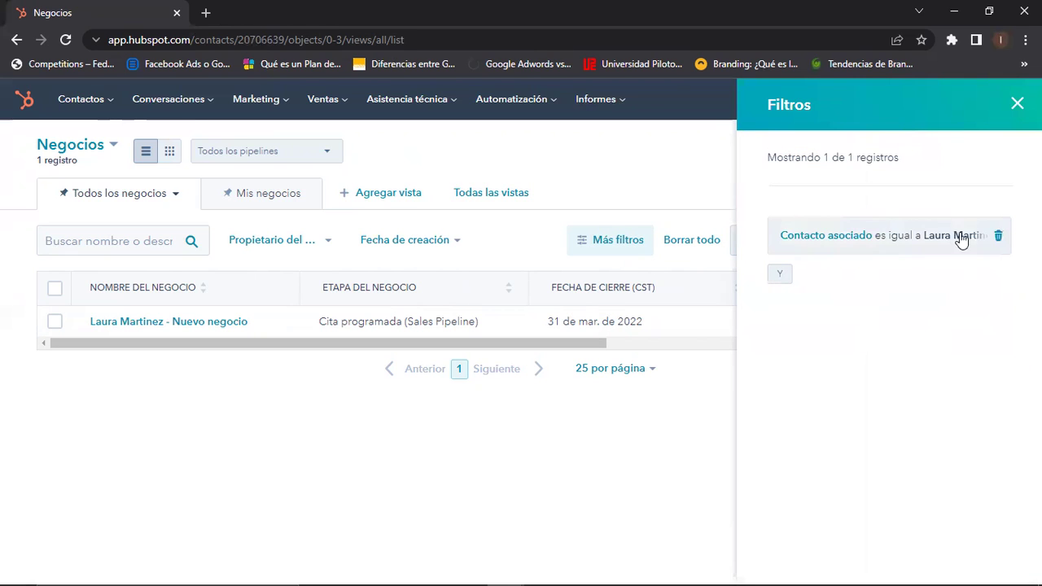
{"action": "left_click", "coordinate": [852, 243]}
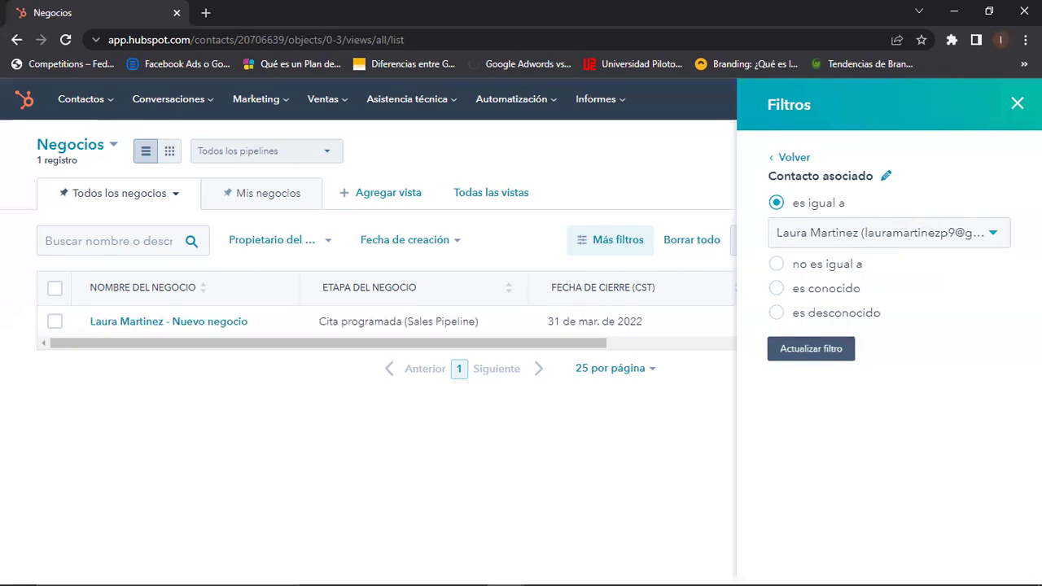
Close the deals filter without changing it and view the Chatflows page for conversations.
{"action": "left_click", "coordinate": [1017, 102]}
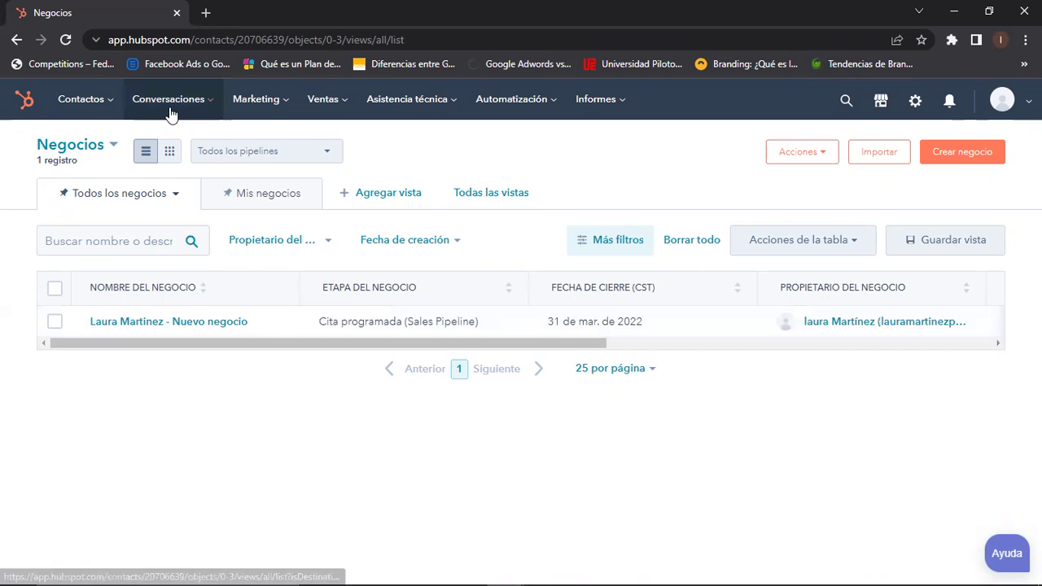
{"action": "mouse_move", "coordinate": [171, 114]}
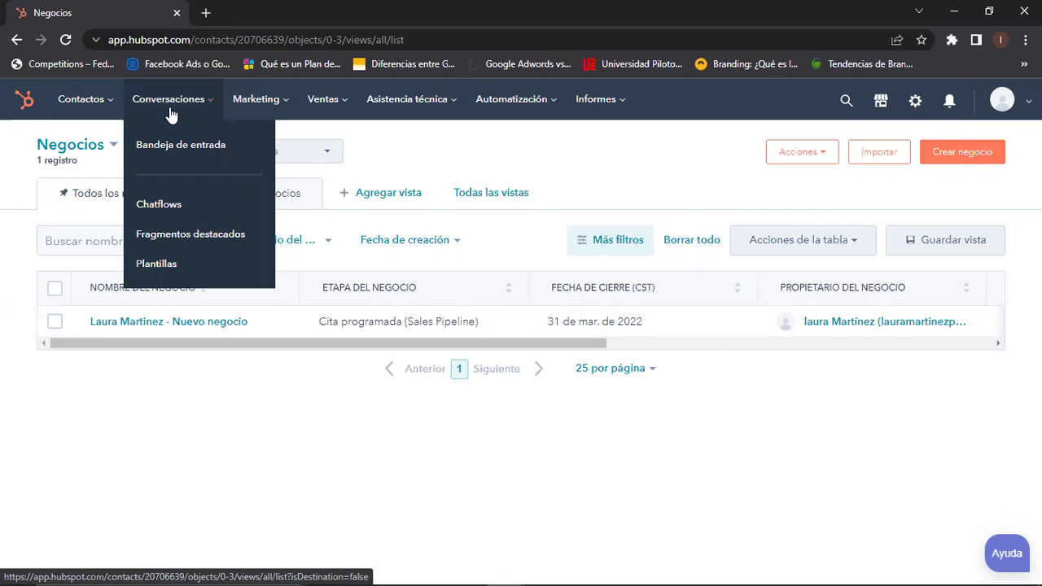
{"action": "left_click", "coordinate": [167, 210]}
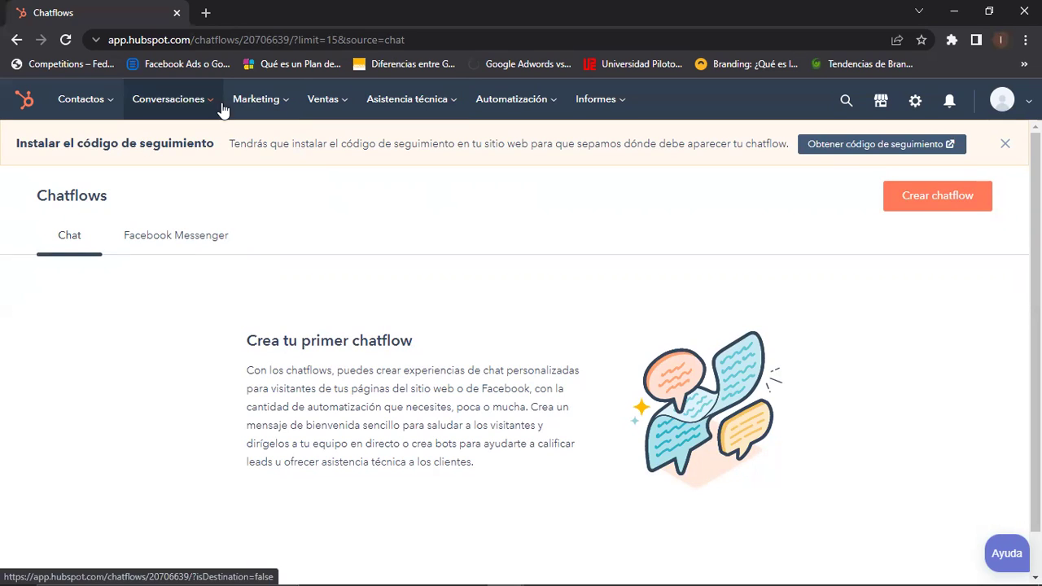
View the conversations inbox (Bandeja de entrada) with its channels available for connection.
{"action": "left_click", "coordinate": [168, 108]}
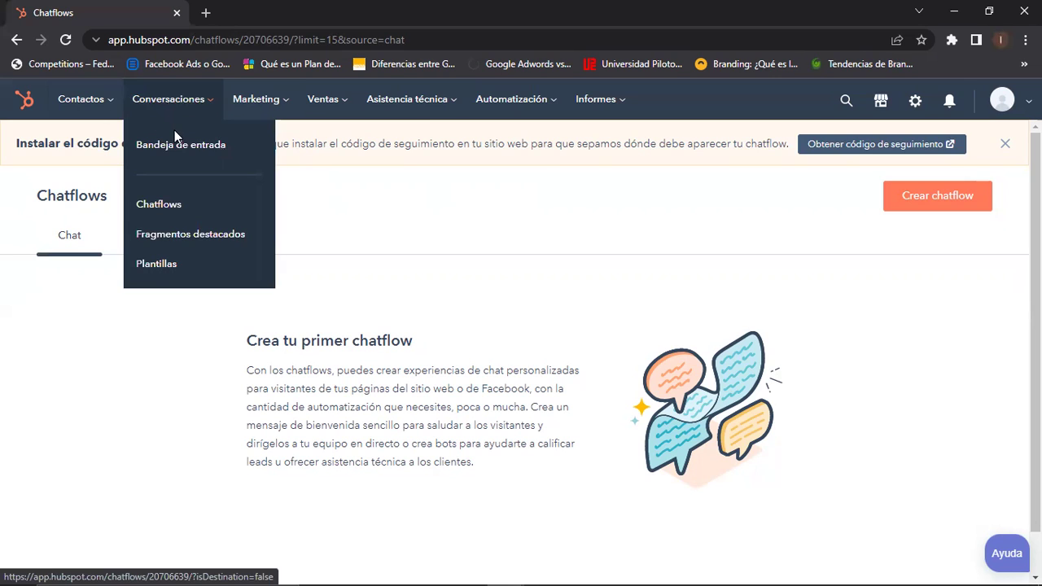
{"action": "left_click", "coordinate": [171, 147]}
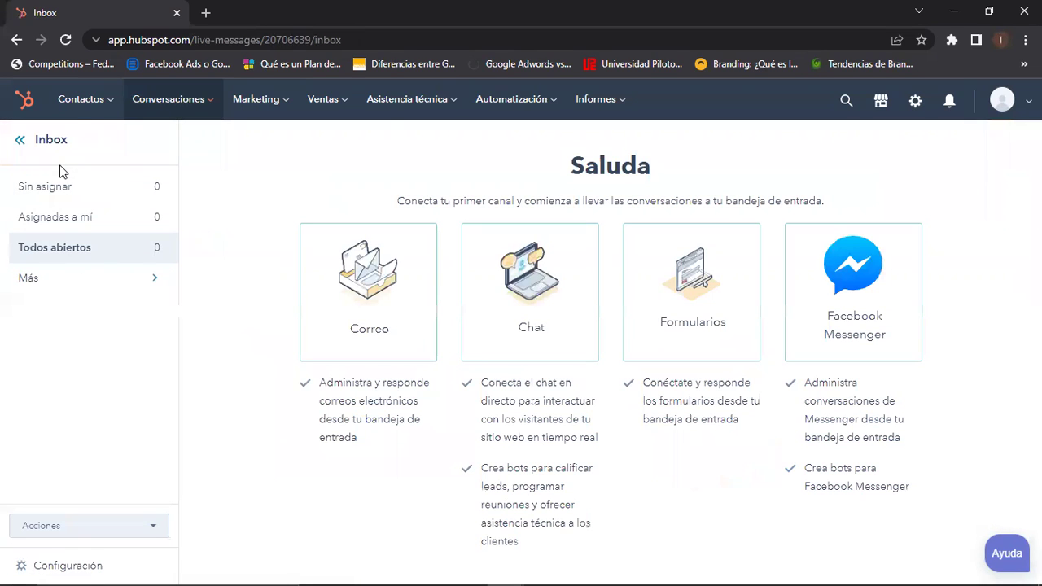
{"action": "mouse_move", "coordinate": [195, 105]}
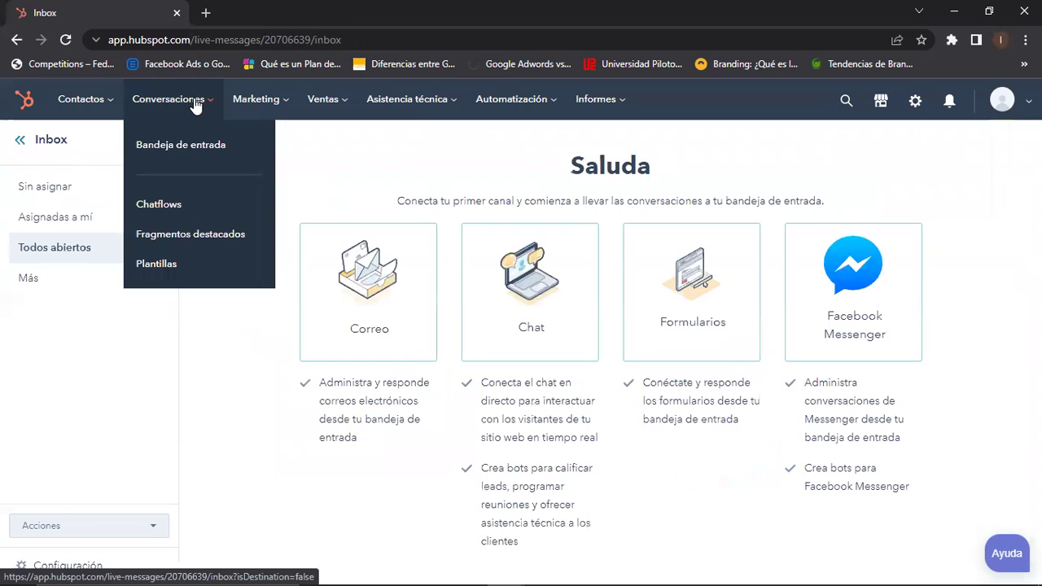
Return to the list of all contacts and examine its columns from the name through to the creation date.
{"action": "left_click", "coordinate": [106, 100]}
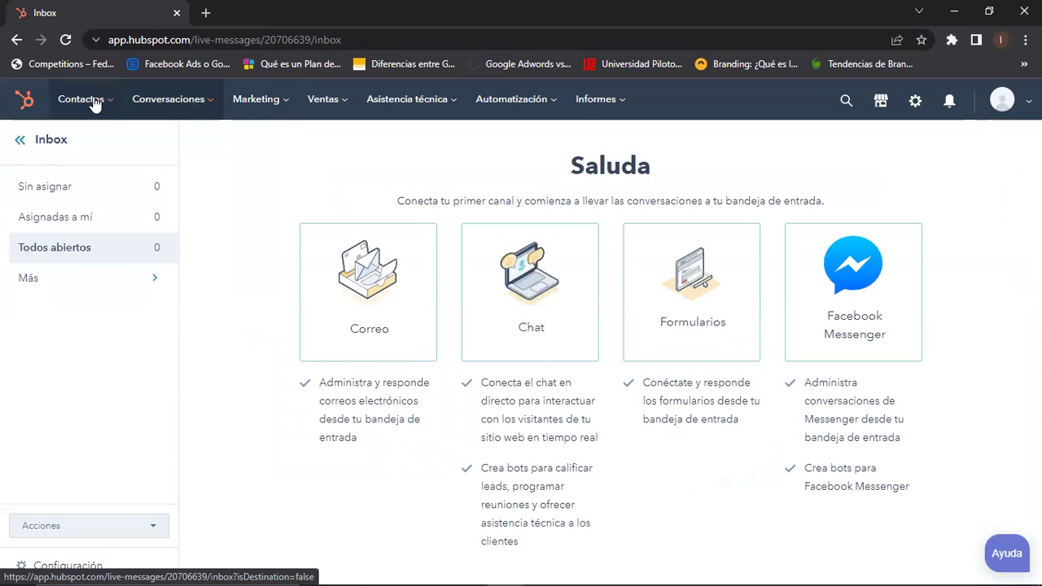
{"action": "left_click", "coordinate": [95, 104]}
{"action": "left_click", "coordinate": [85, 143]}
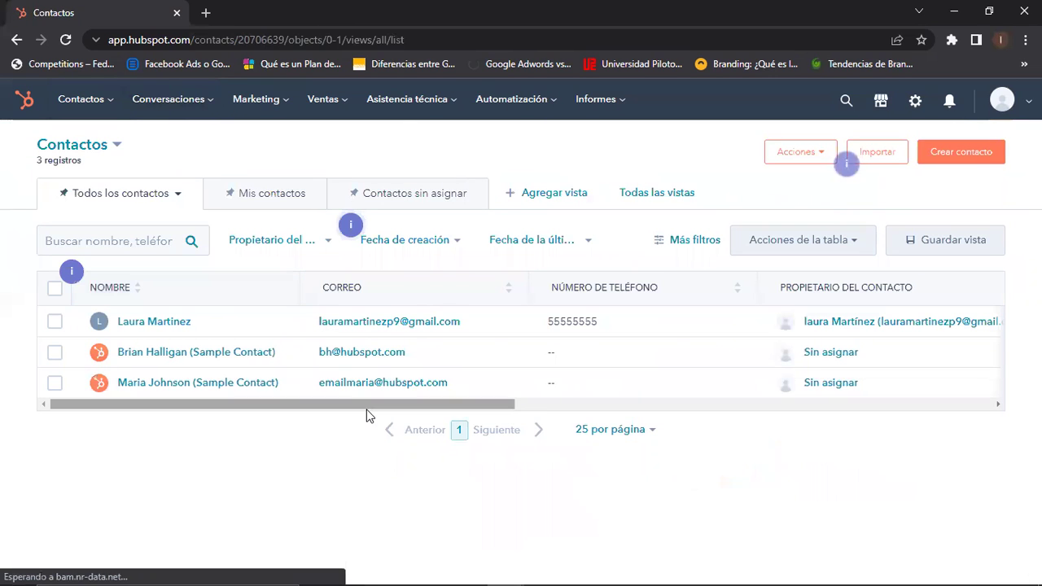
{"action": "left_click_drag", "start_coordinate": [374, 400], "coordinate": [748, 422]}
{"action": "scroll", "coordinate": [748, 421], "scroll_direction": "right", "scroll_amount": 1}
{"action": "scroll", "coordinate": [605, 428], "scroll_direction": "left", "scroll_amount": 5}
{"action": "scroll", "coordinate": [709, 444], "scroll_direction": "right", "scroll_amount": 6}
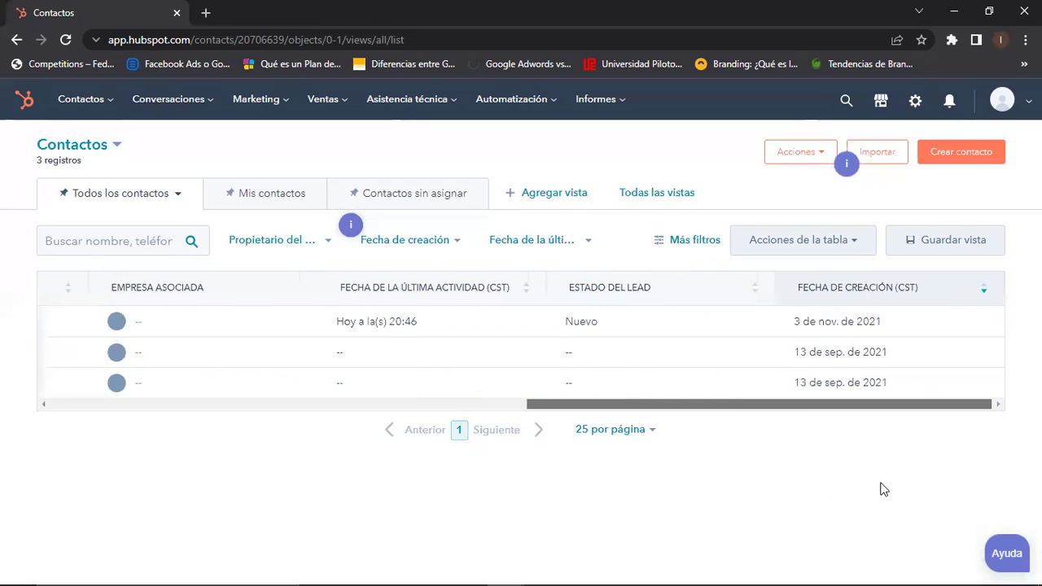
{"action": "scroll", "coordinate": [619, 489], "scroll_direction": "left", "scroll_amount": 6}
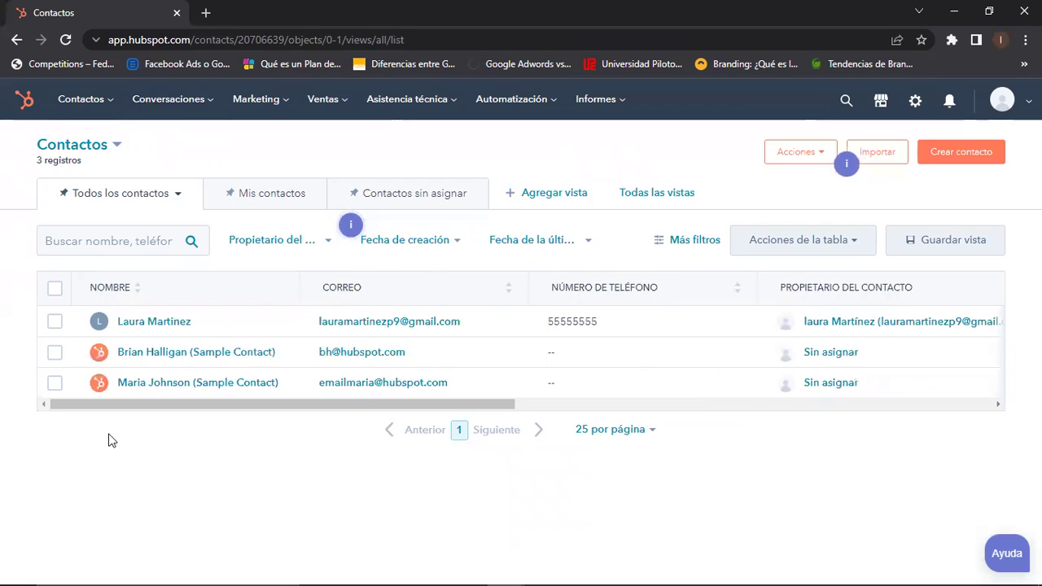